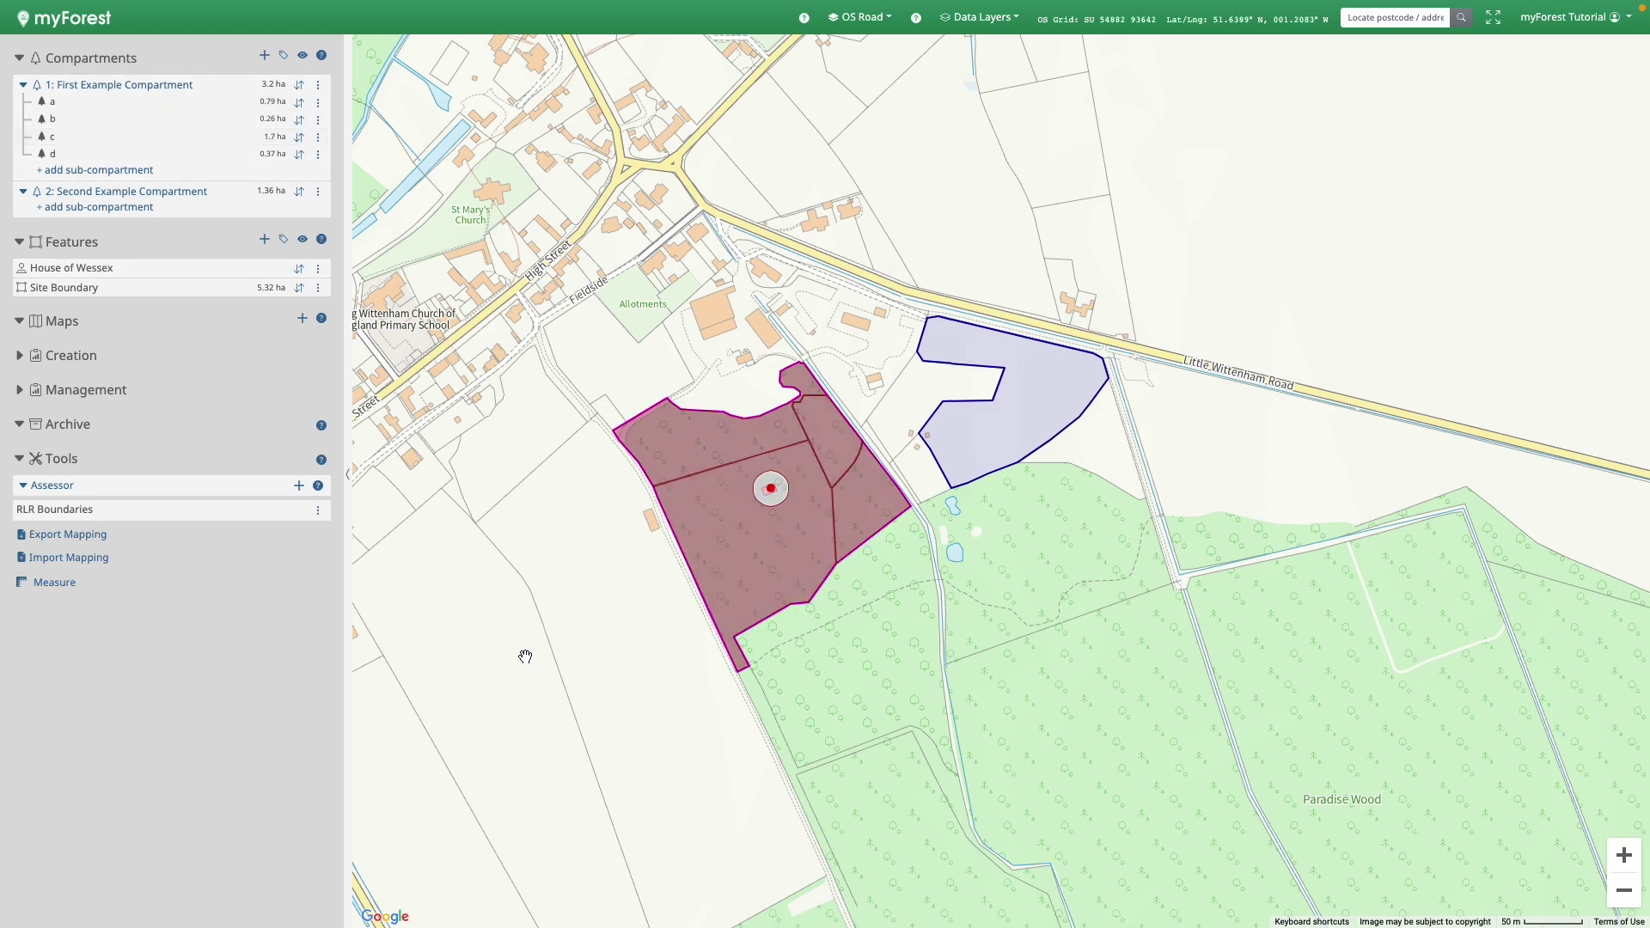
pyautogui.moveTo(548, 512); pyautogui.dragTo(713, 627)
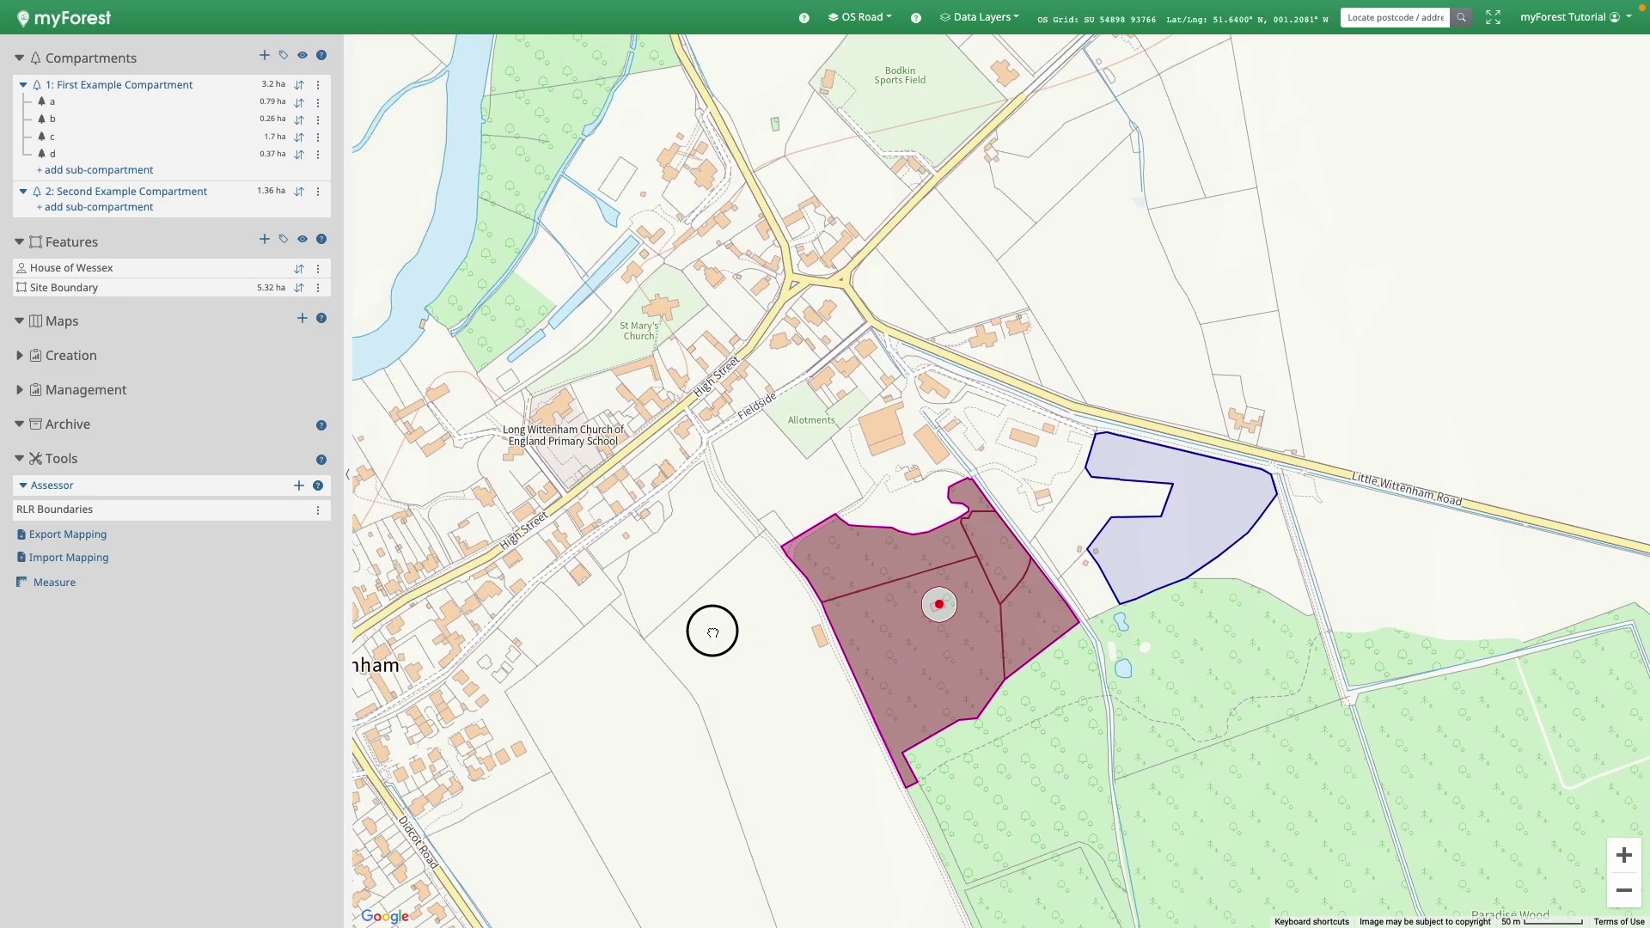
pyautogui.click(1624, 855)
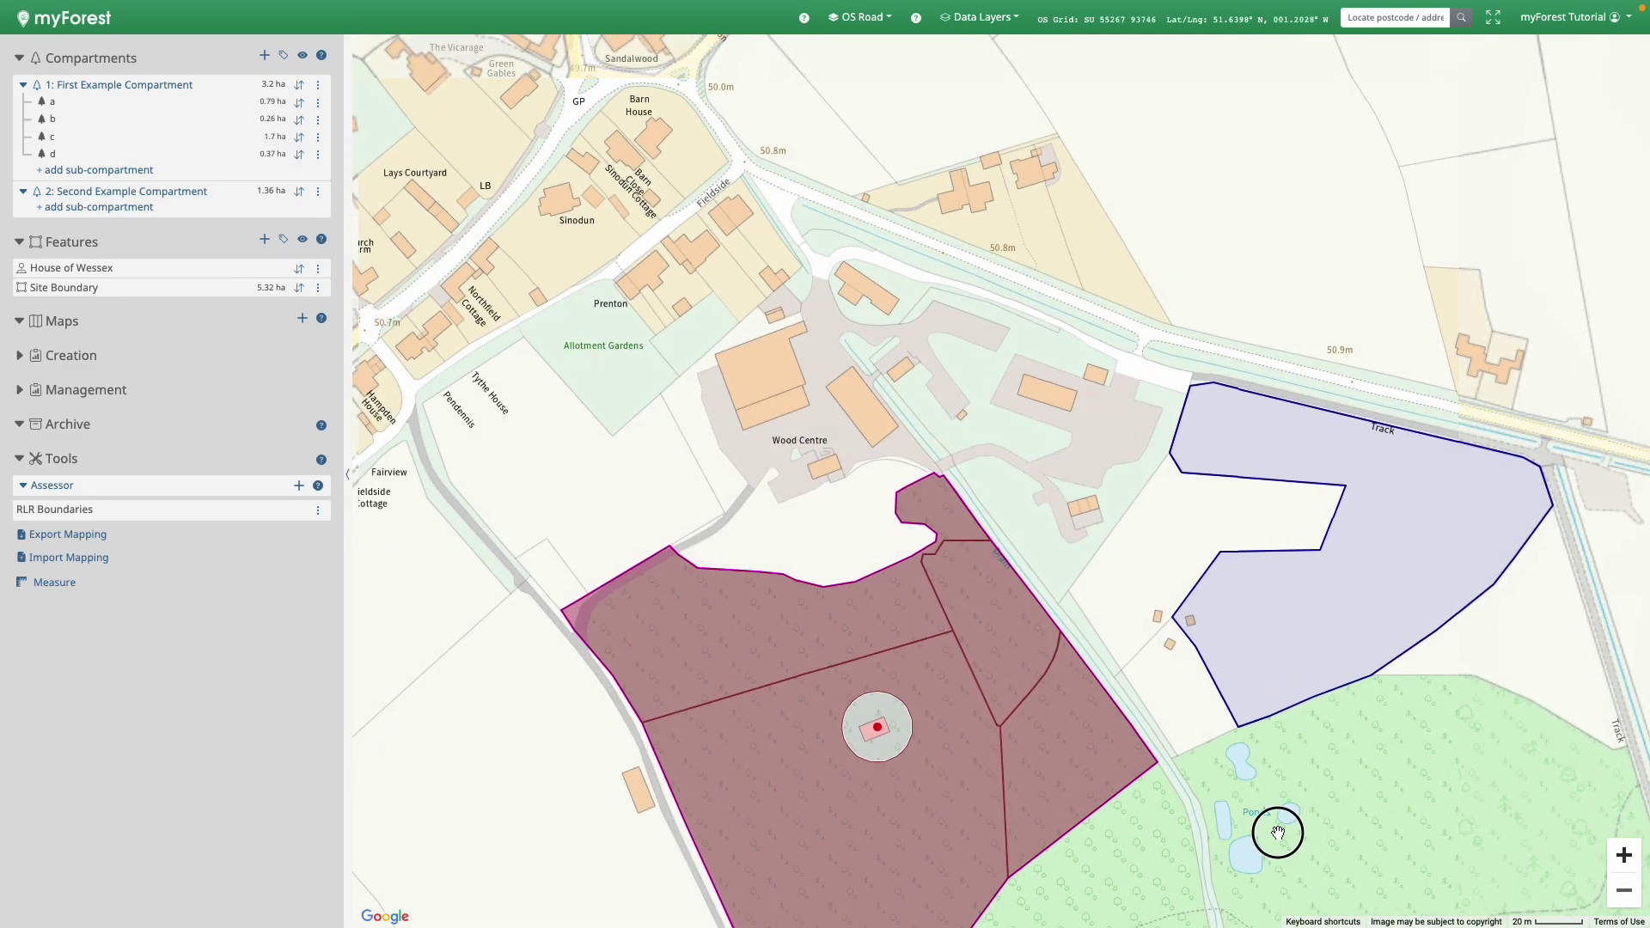
pyautogui.moveTo(1274, 833); pyautogui.dragTo(1230, 546)
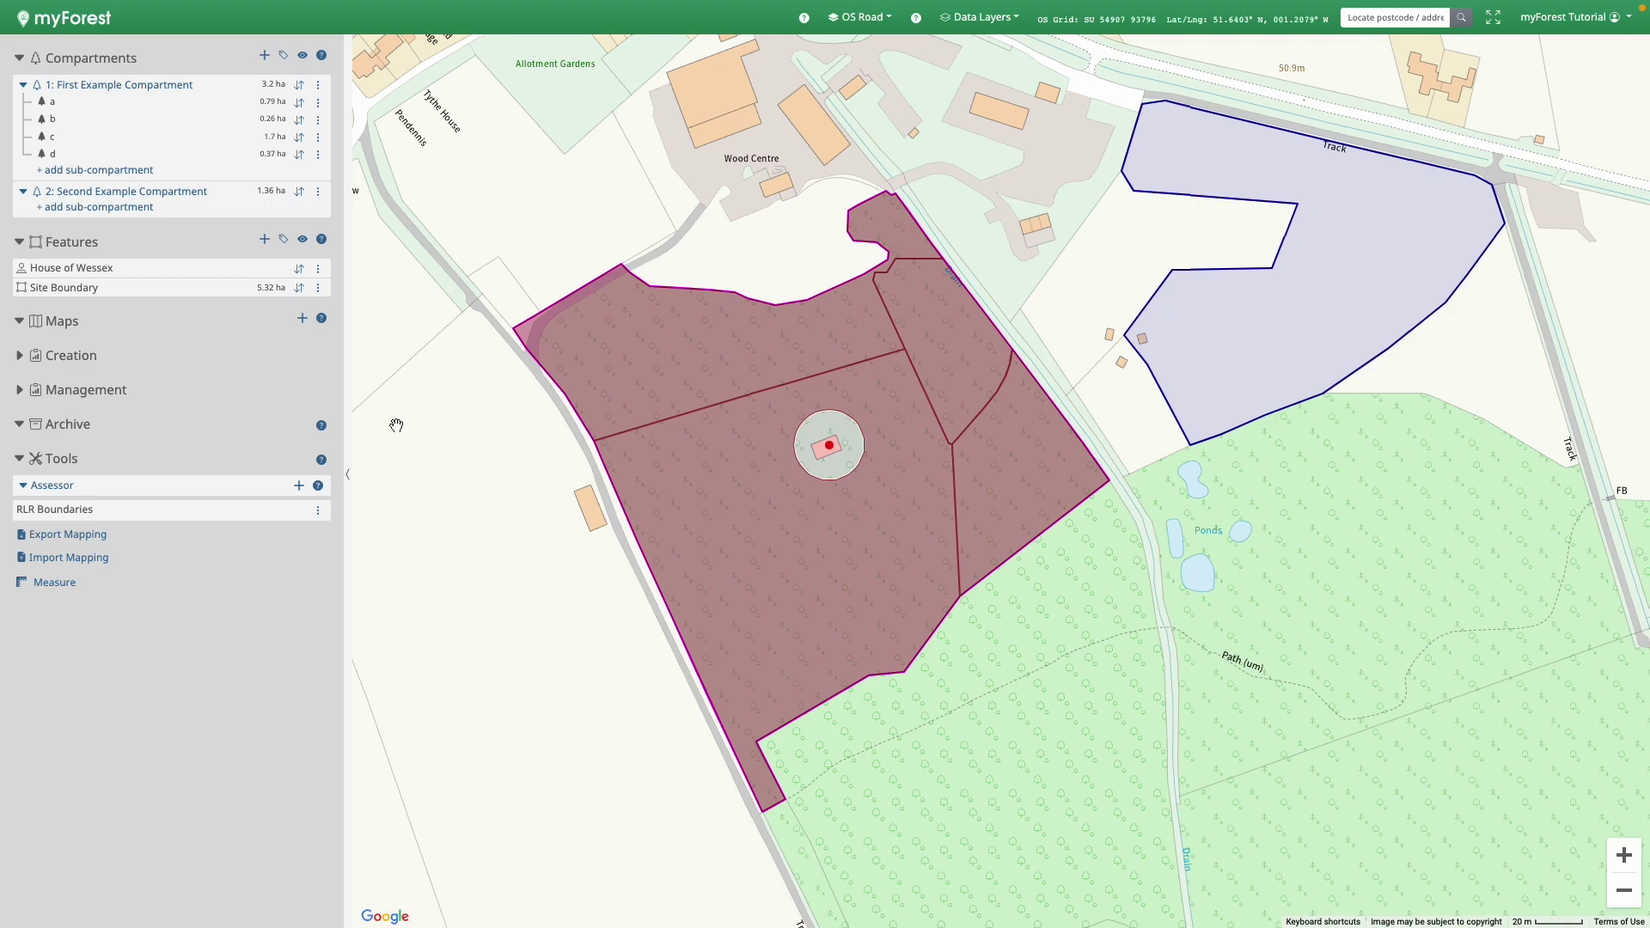
# Step: Create a new map named "Example Map"
pyautogui.click(46, 326)
pyautogui.click(46, 326)
pyautogui.click(301, 319)
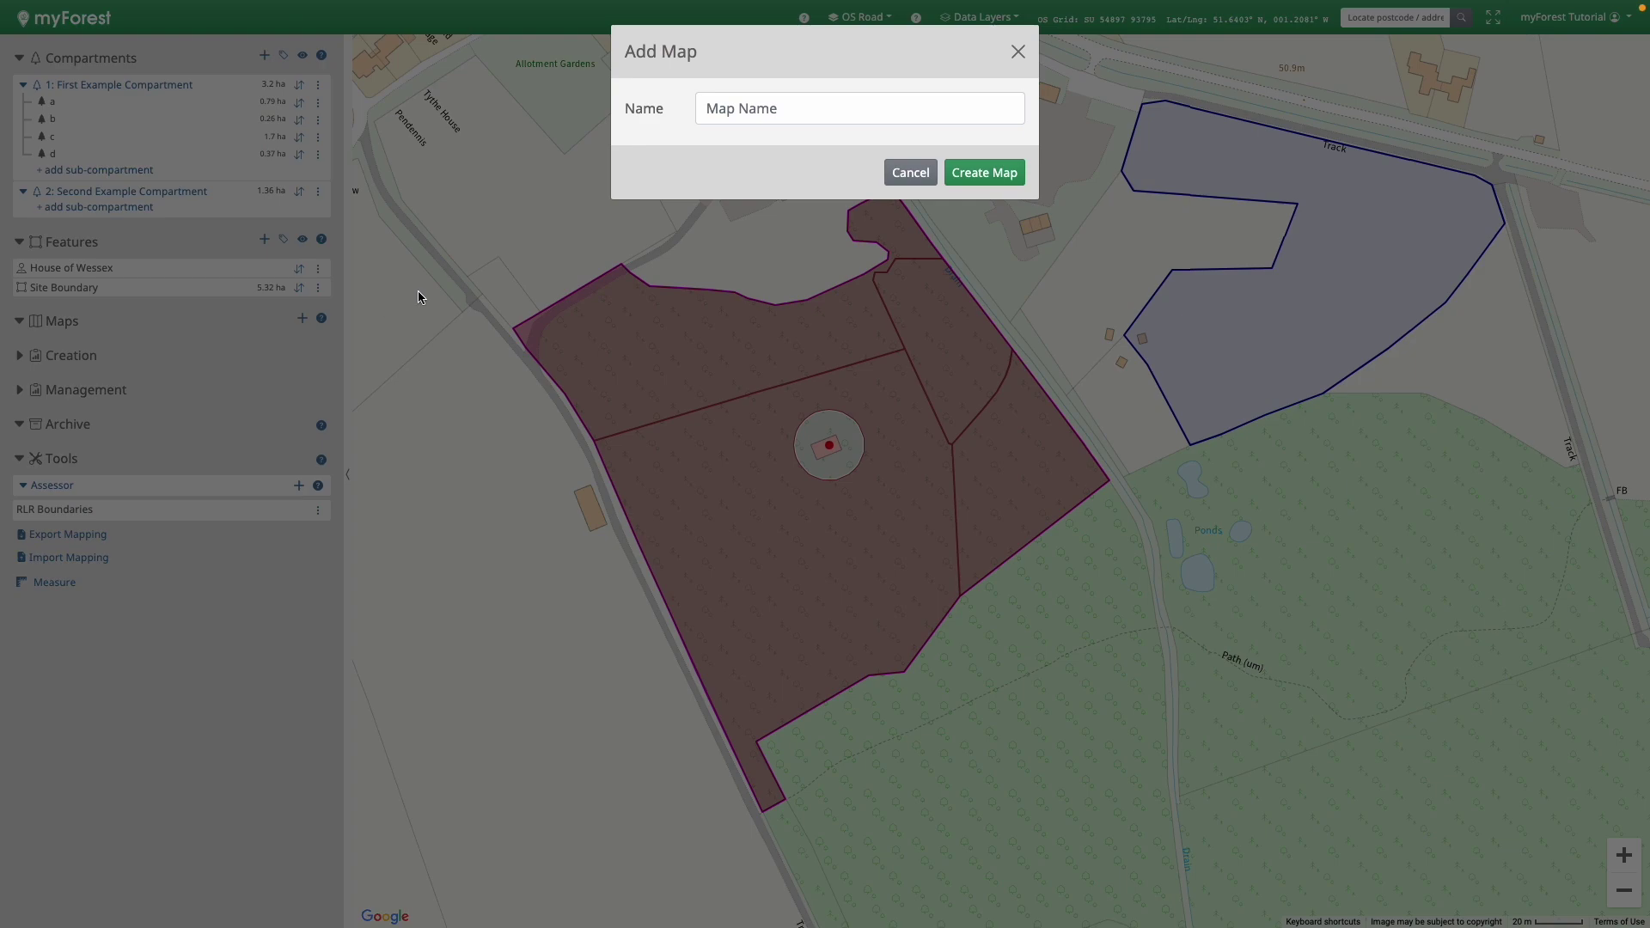
pyautogui.click(713, 107)
pyautogui.write('Exam')
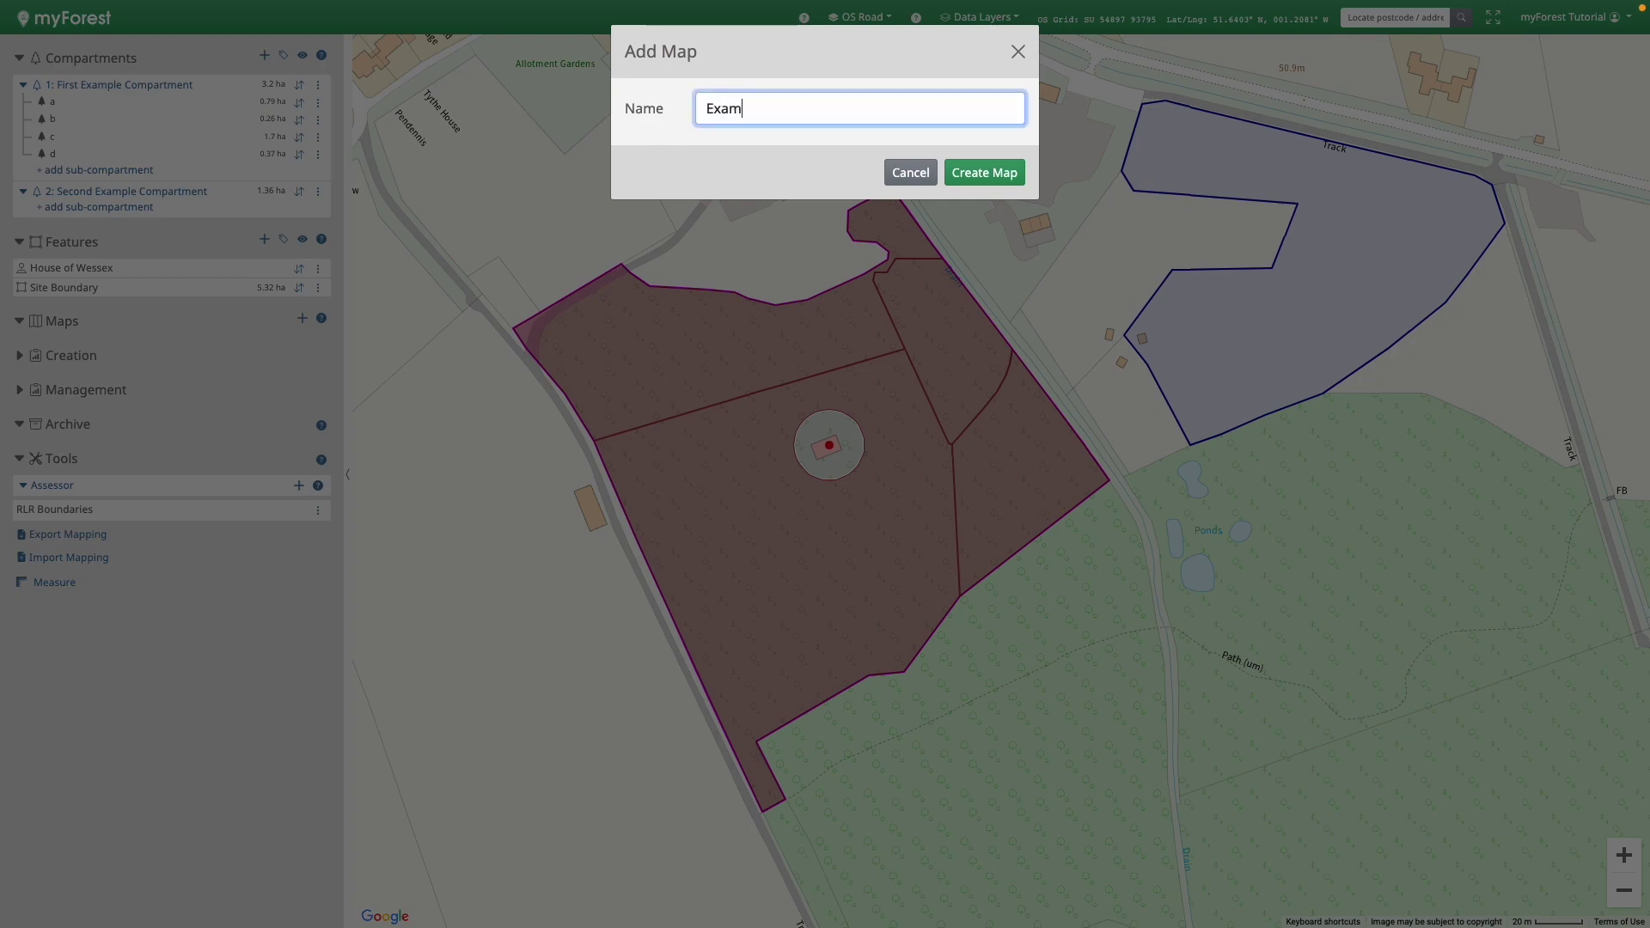
pyautogui.write('ple Map')
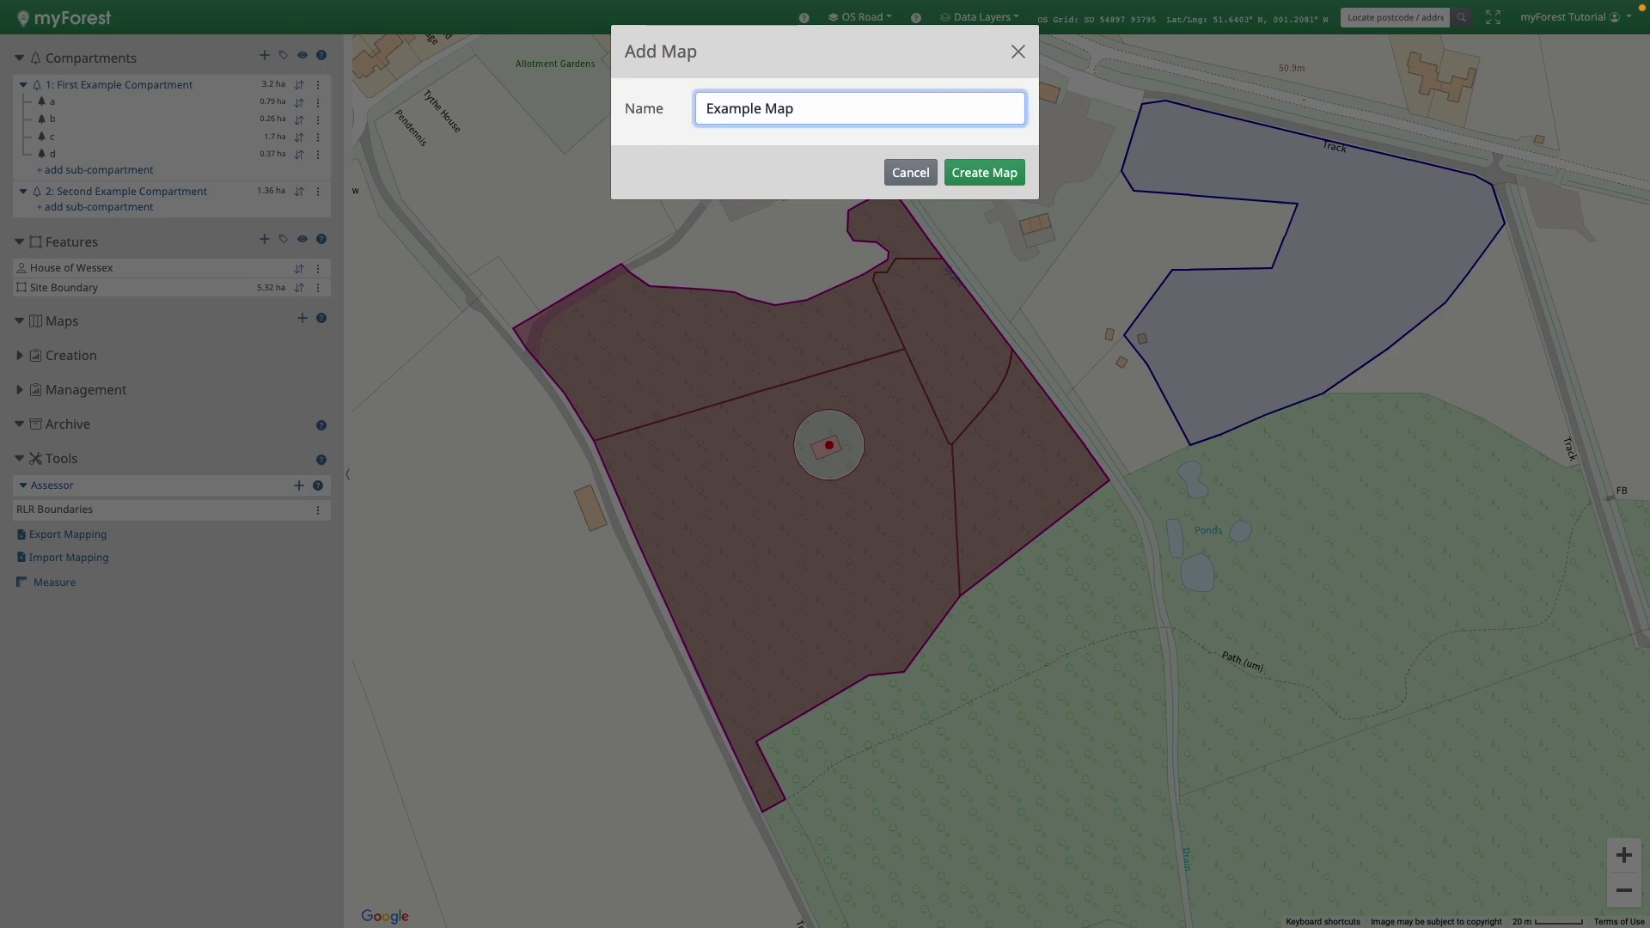
pyautogui.click(982, 173)
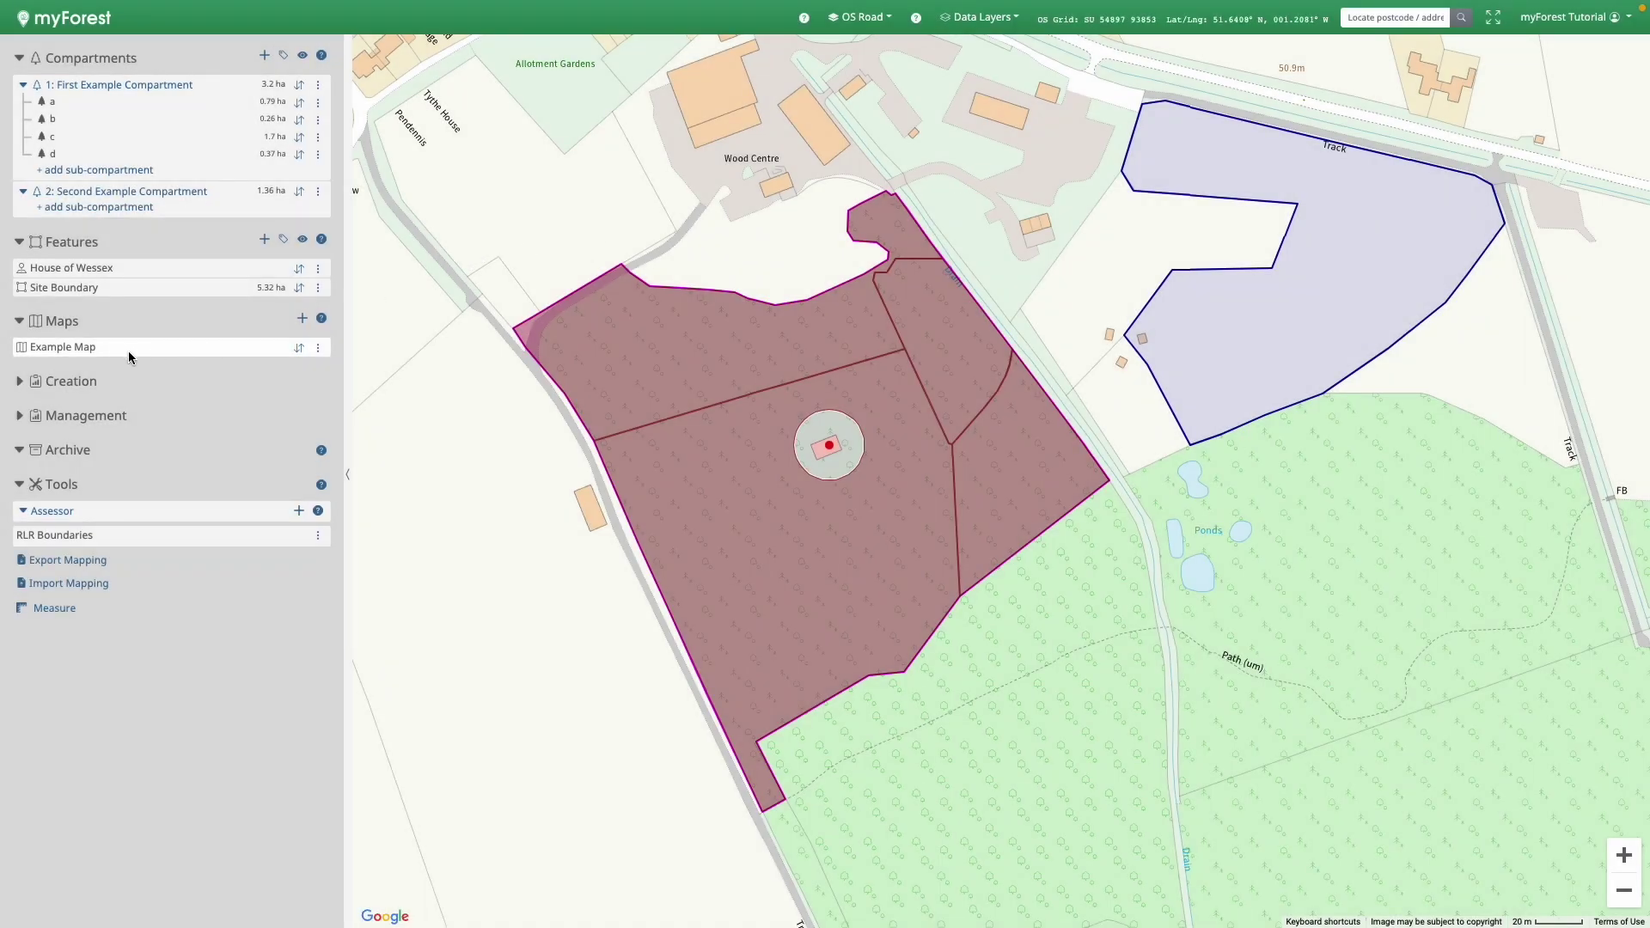
# Step: Edit Example Map so its print area covers Long Wittenham and Paradise Wood, and save the map
pyautogui.click(320, 350)
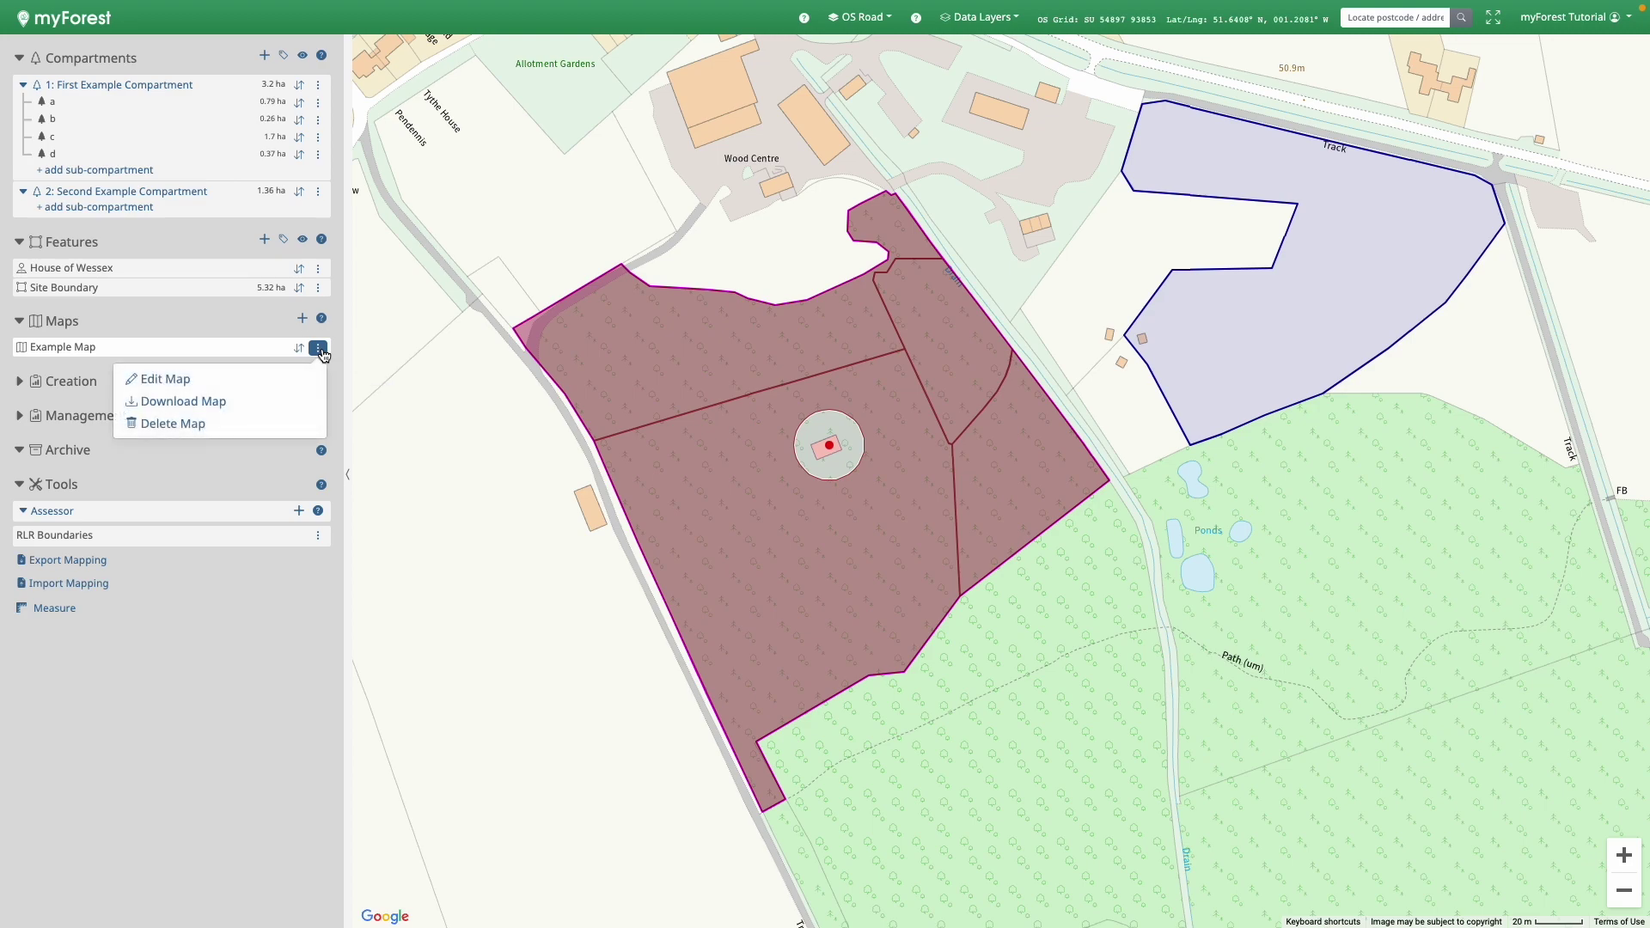
pyautogui.click(284, 387)
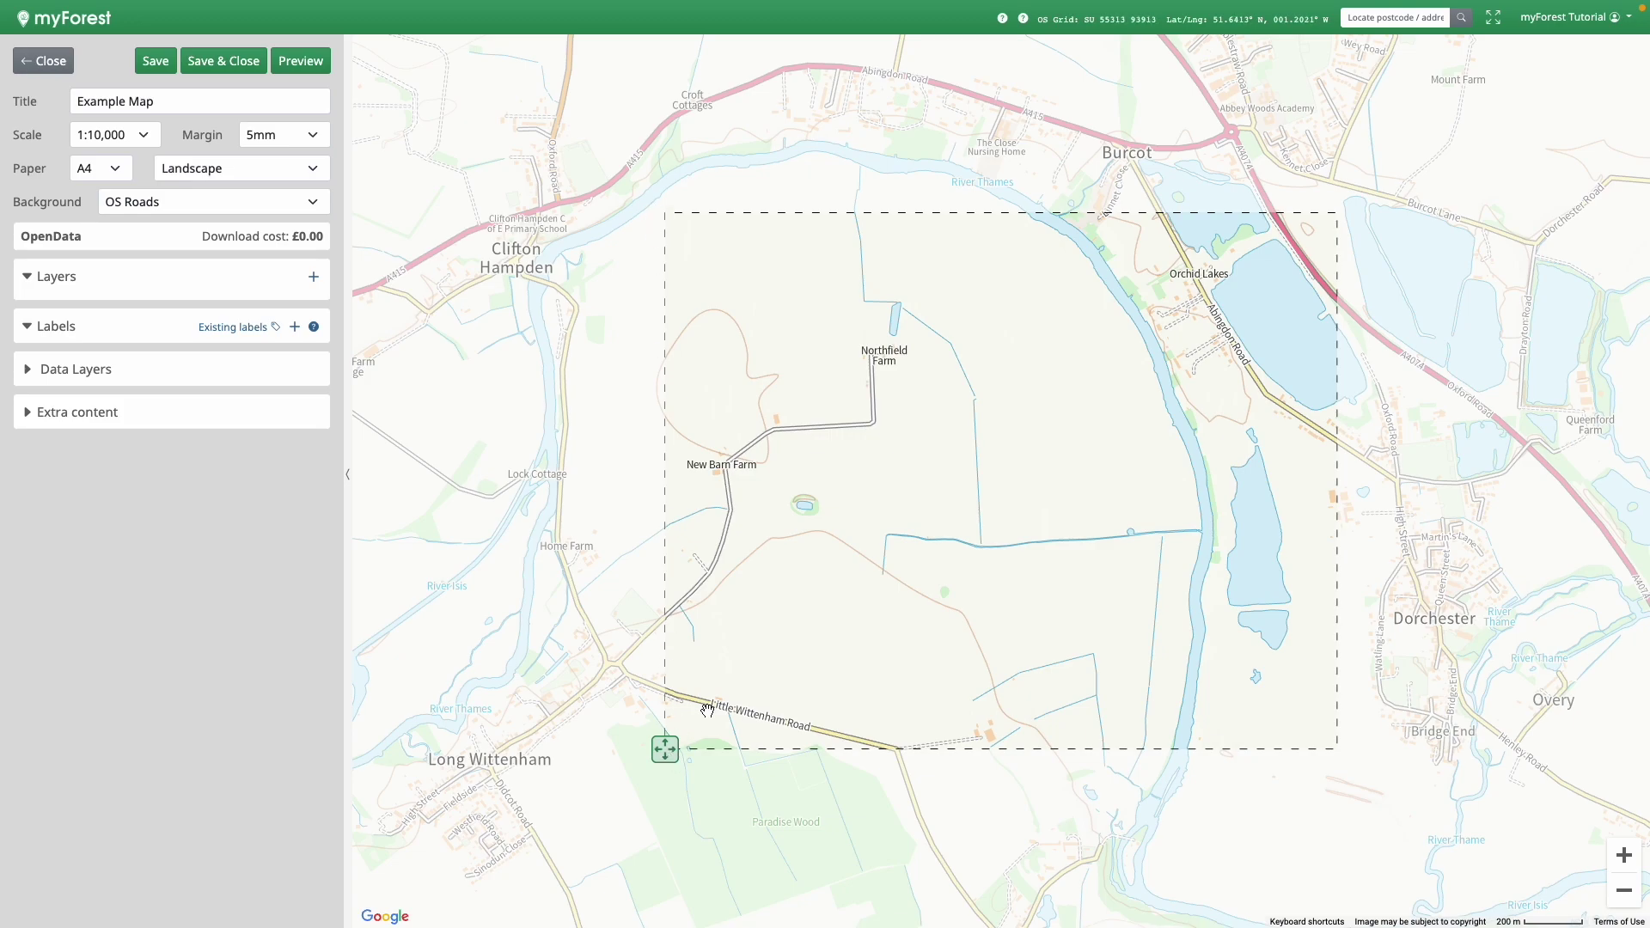
pyautogui.moveTo(722, 709); pyautogui.dragTo(898, 508)
pyautogui.moveTo(856, 567); pyautogui.dragTo(561, 818)
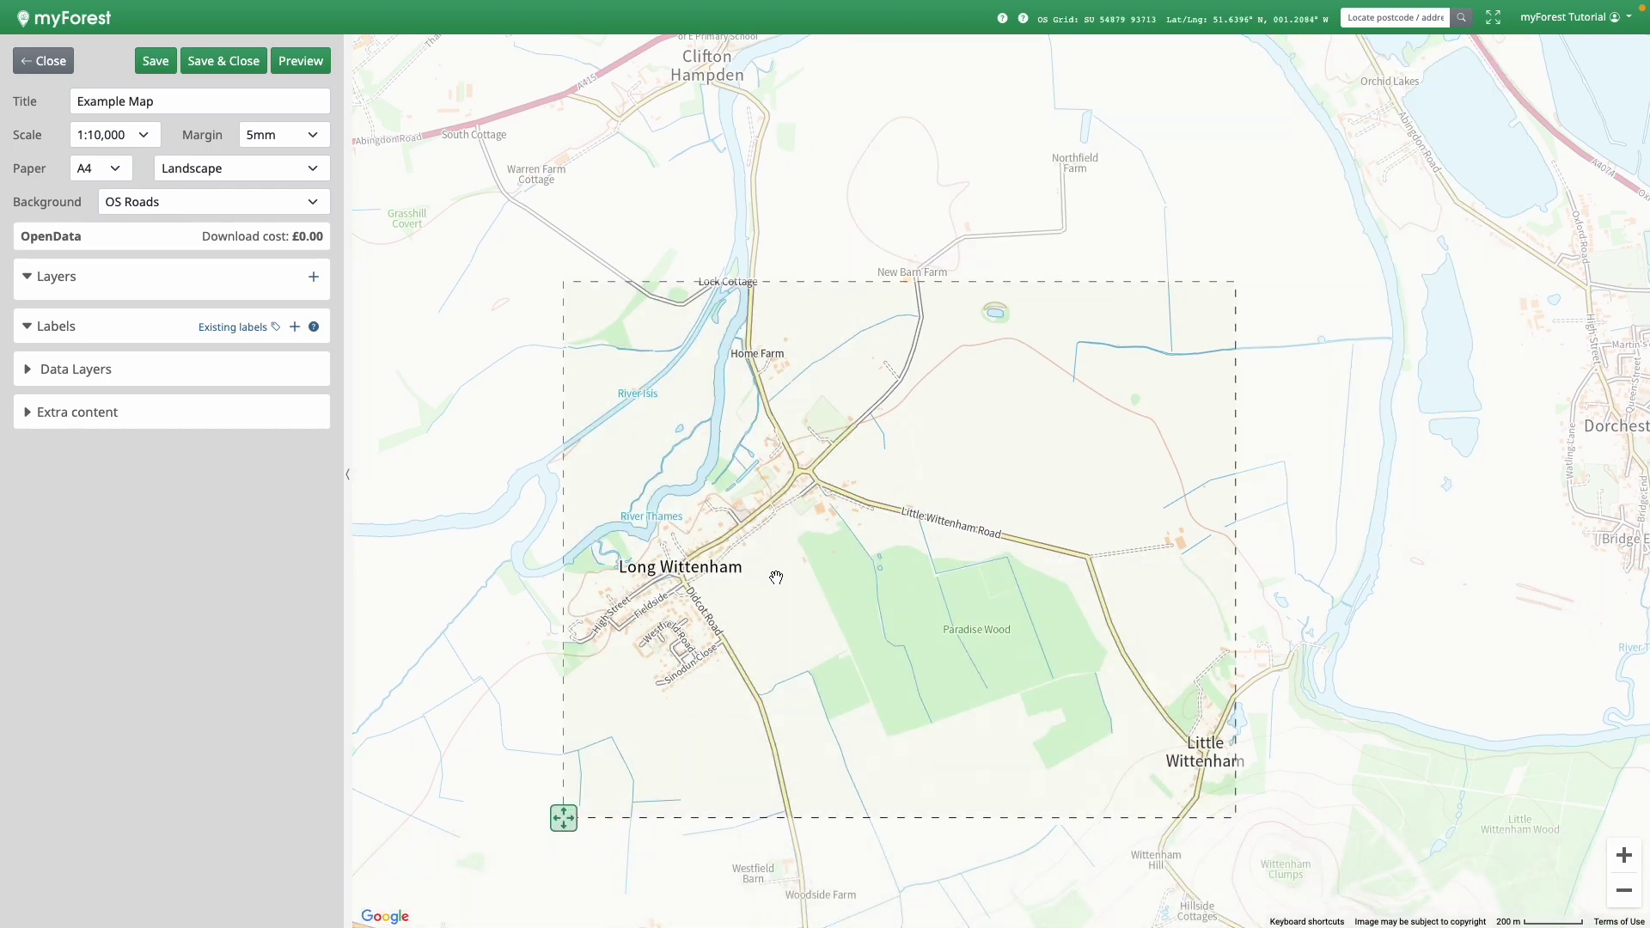
pyautogui.moveTo(776, 578); pyautogui.dragTo(831, 580)
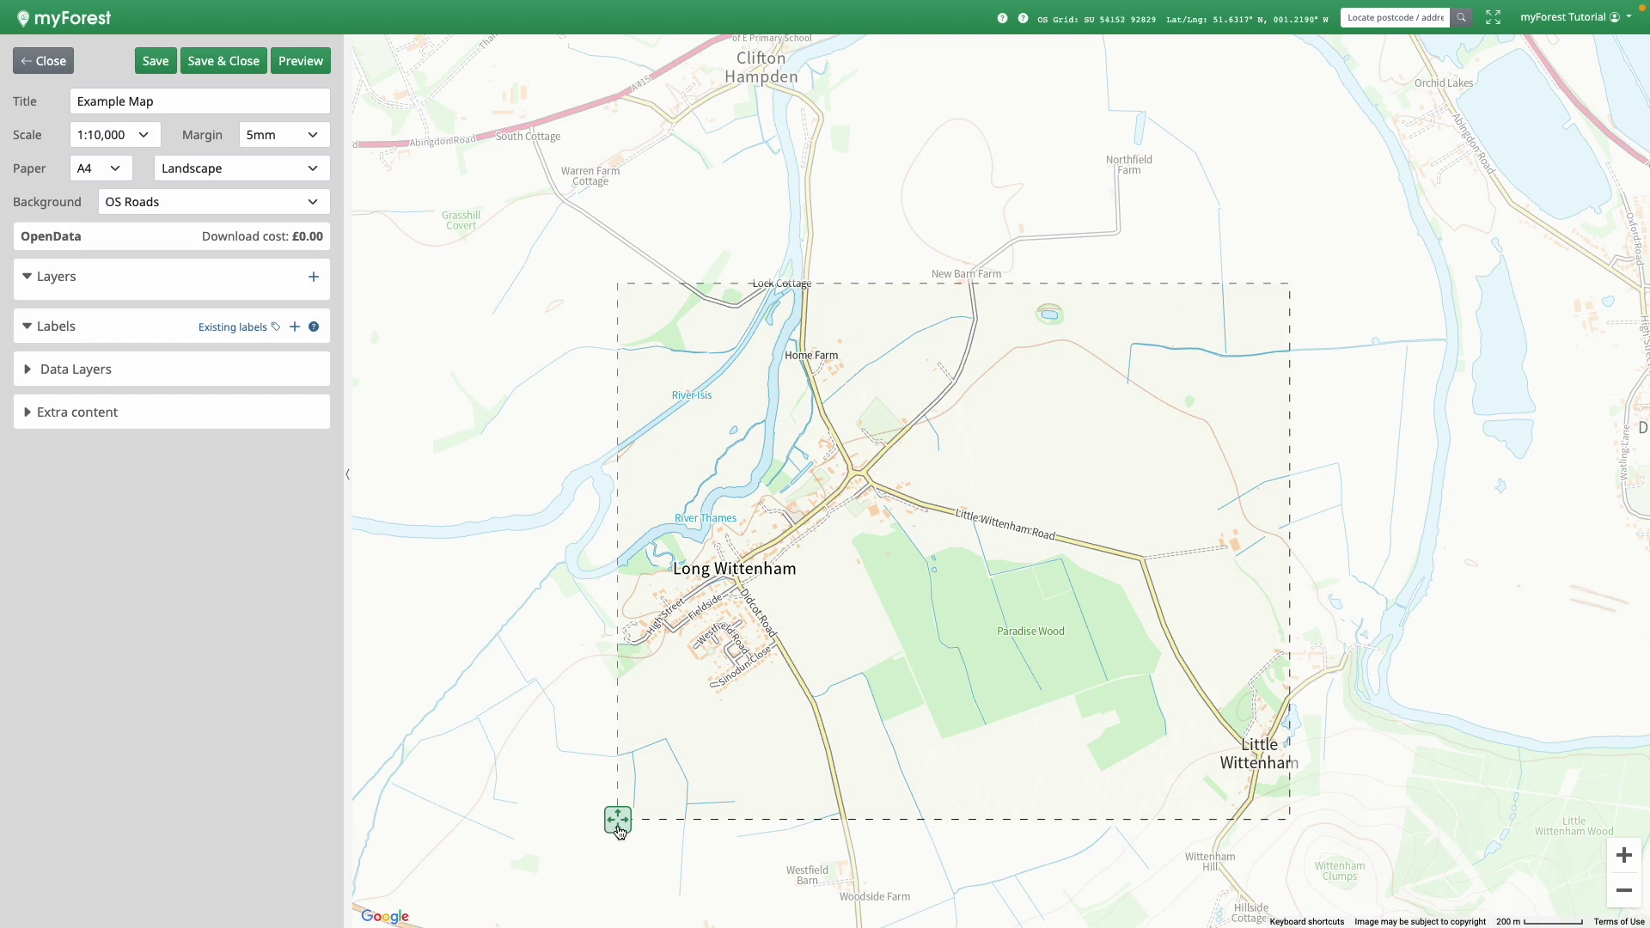
pyautogui.moveTo(618, 820)
pyautogui.mouseDown()
pyautogui.moveTo(899, 520)
pyautogui.moveTo(501, 493)
pyautogui.moveTo(424, 508)
pyautogui.moveTo(570, 808)
pyautogui.mouseUp()
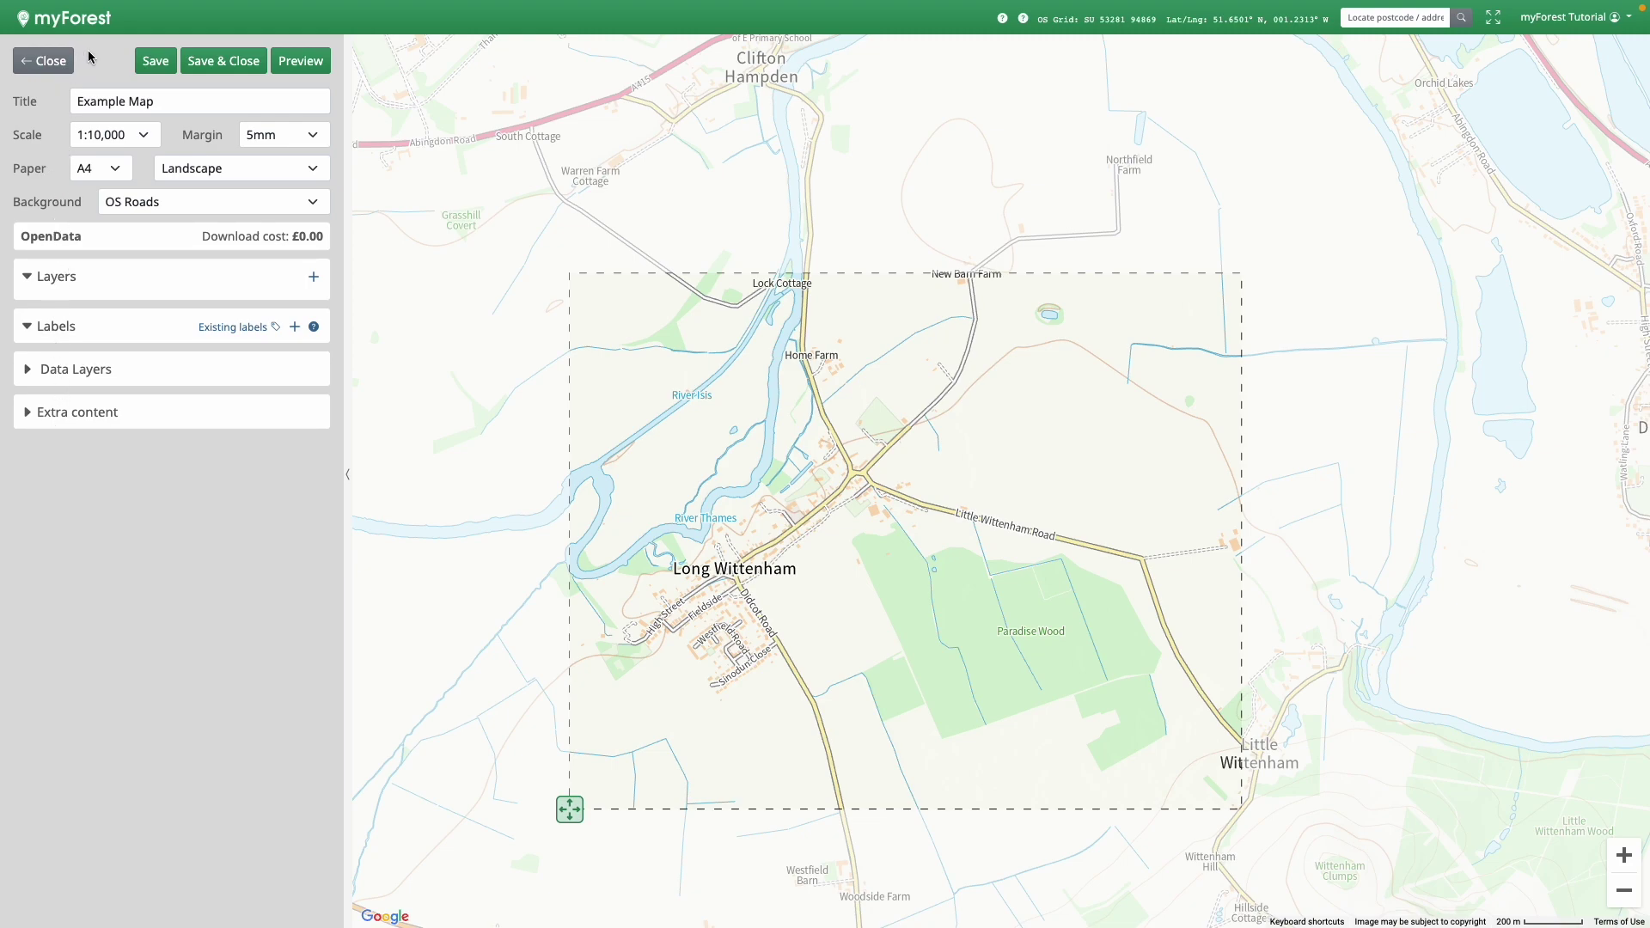
pyautogui.click(149, 65)
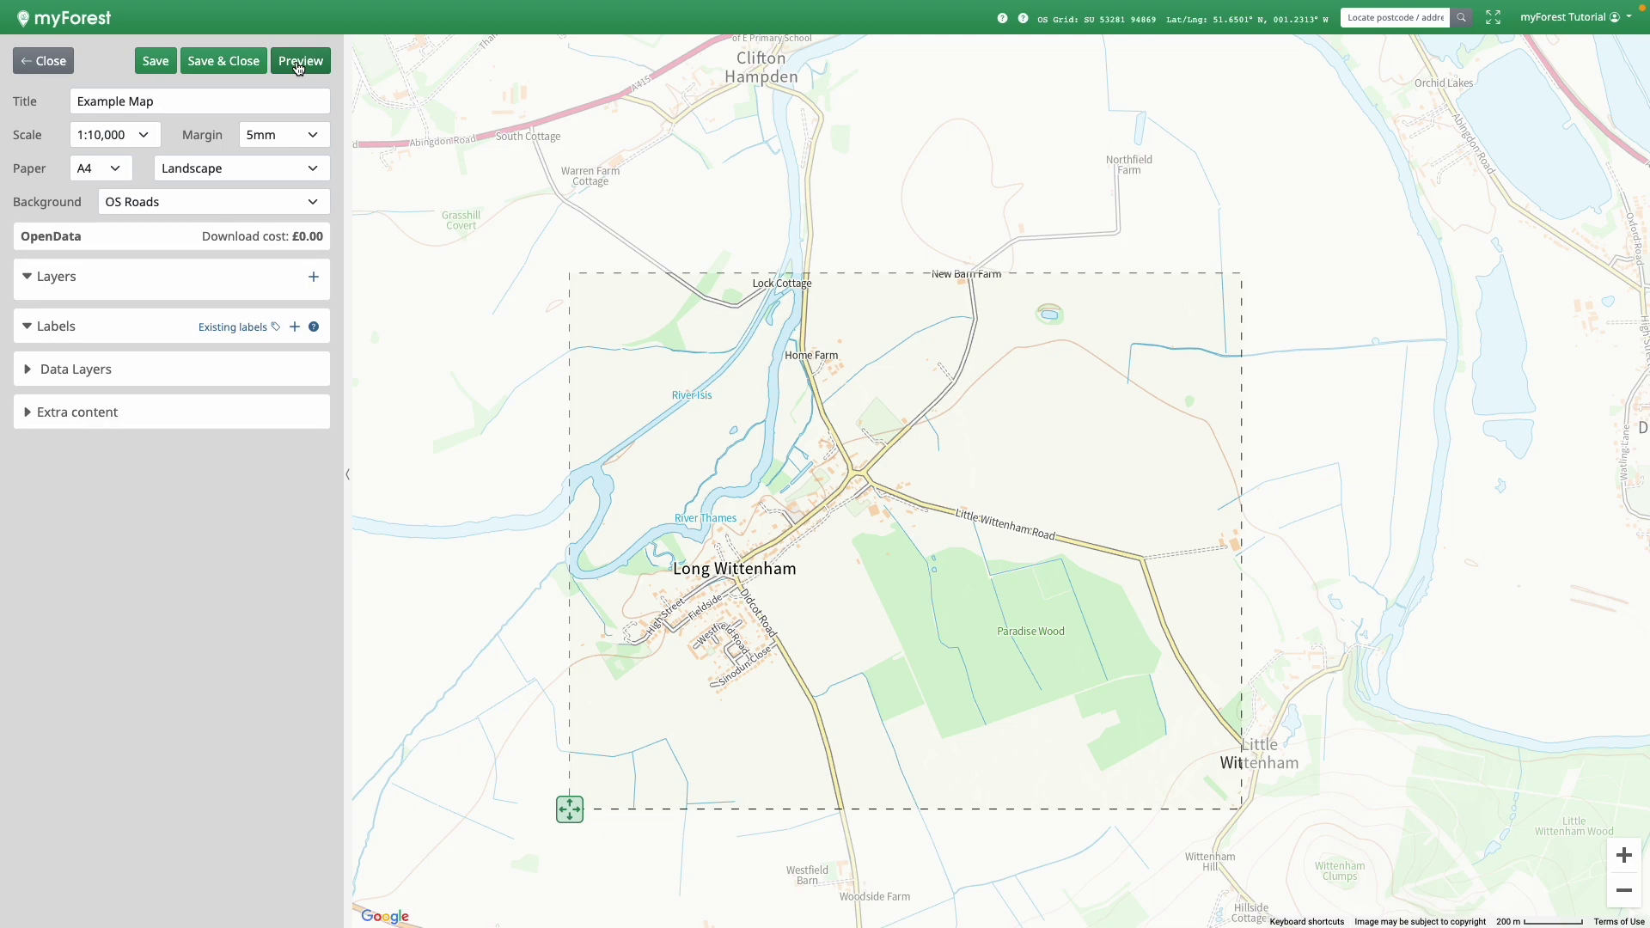
pyautogui.click(141, 135)
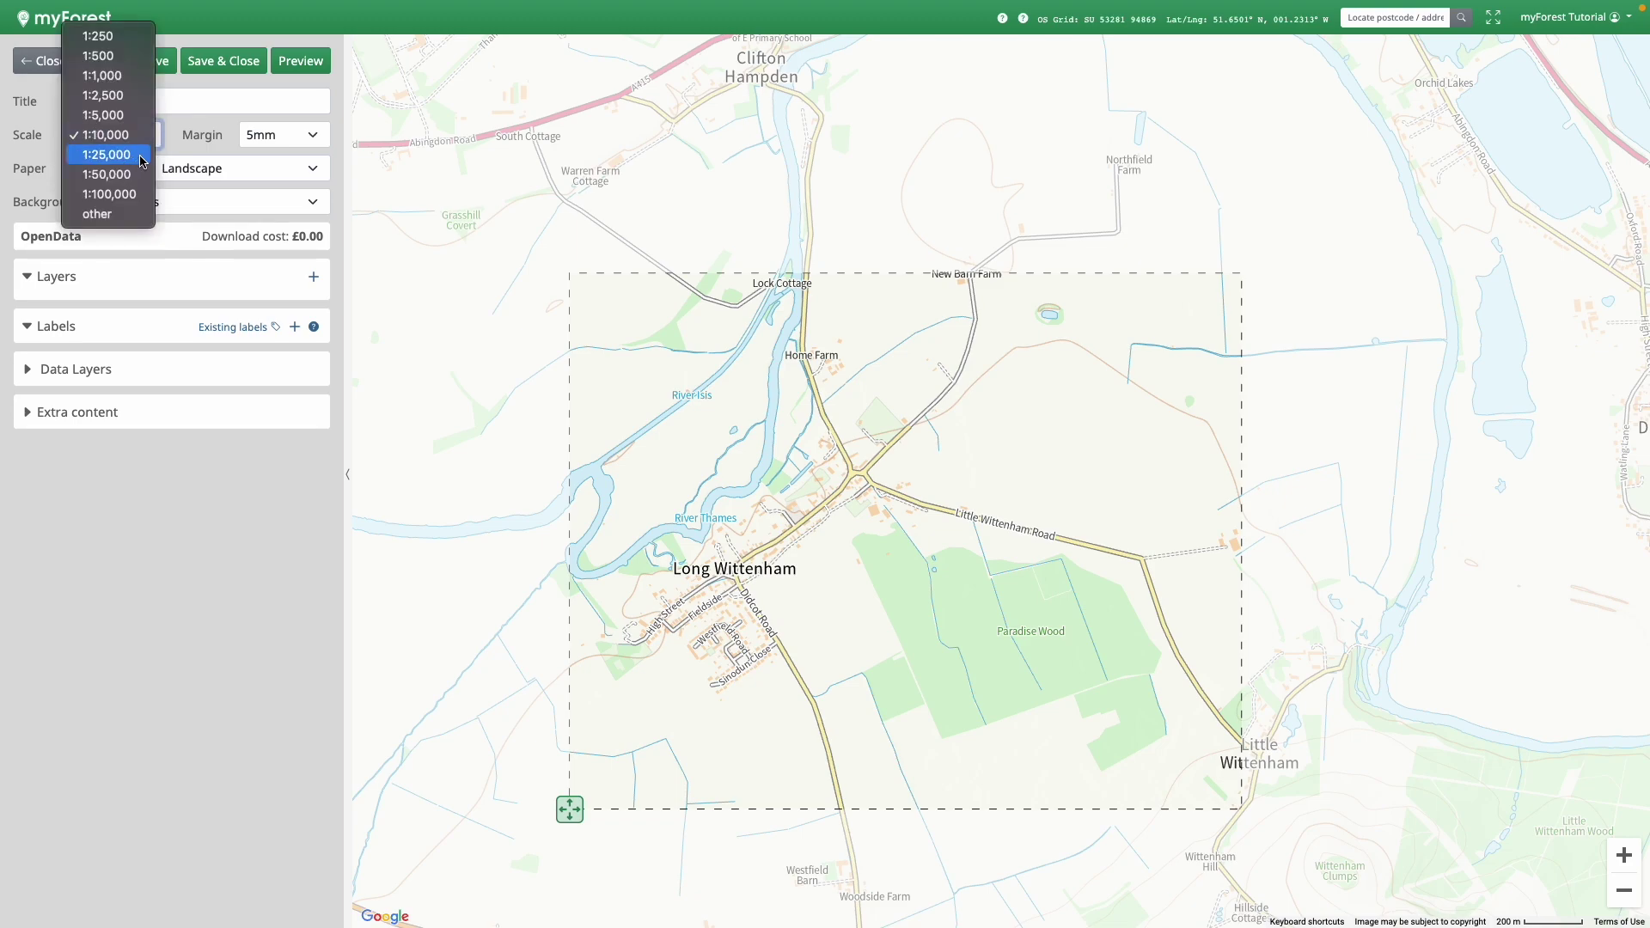
pyautogui.click(301, 138)
pyautogui.click(92, 171)
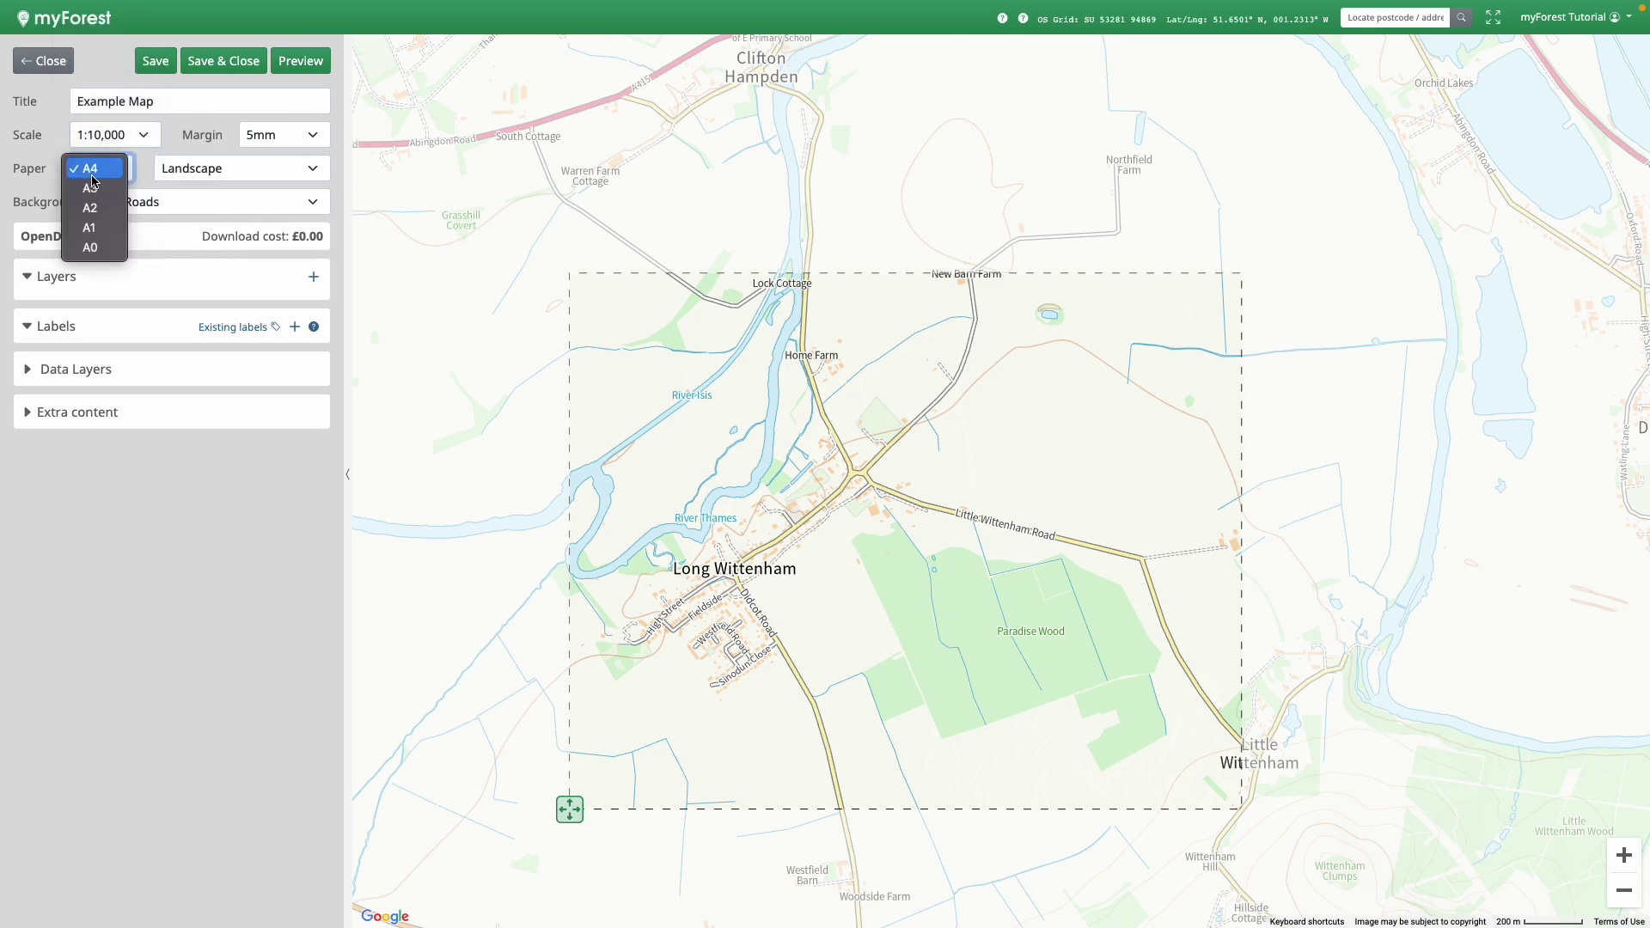
pyautogui.click(176, 152)
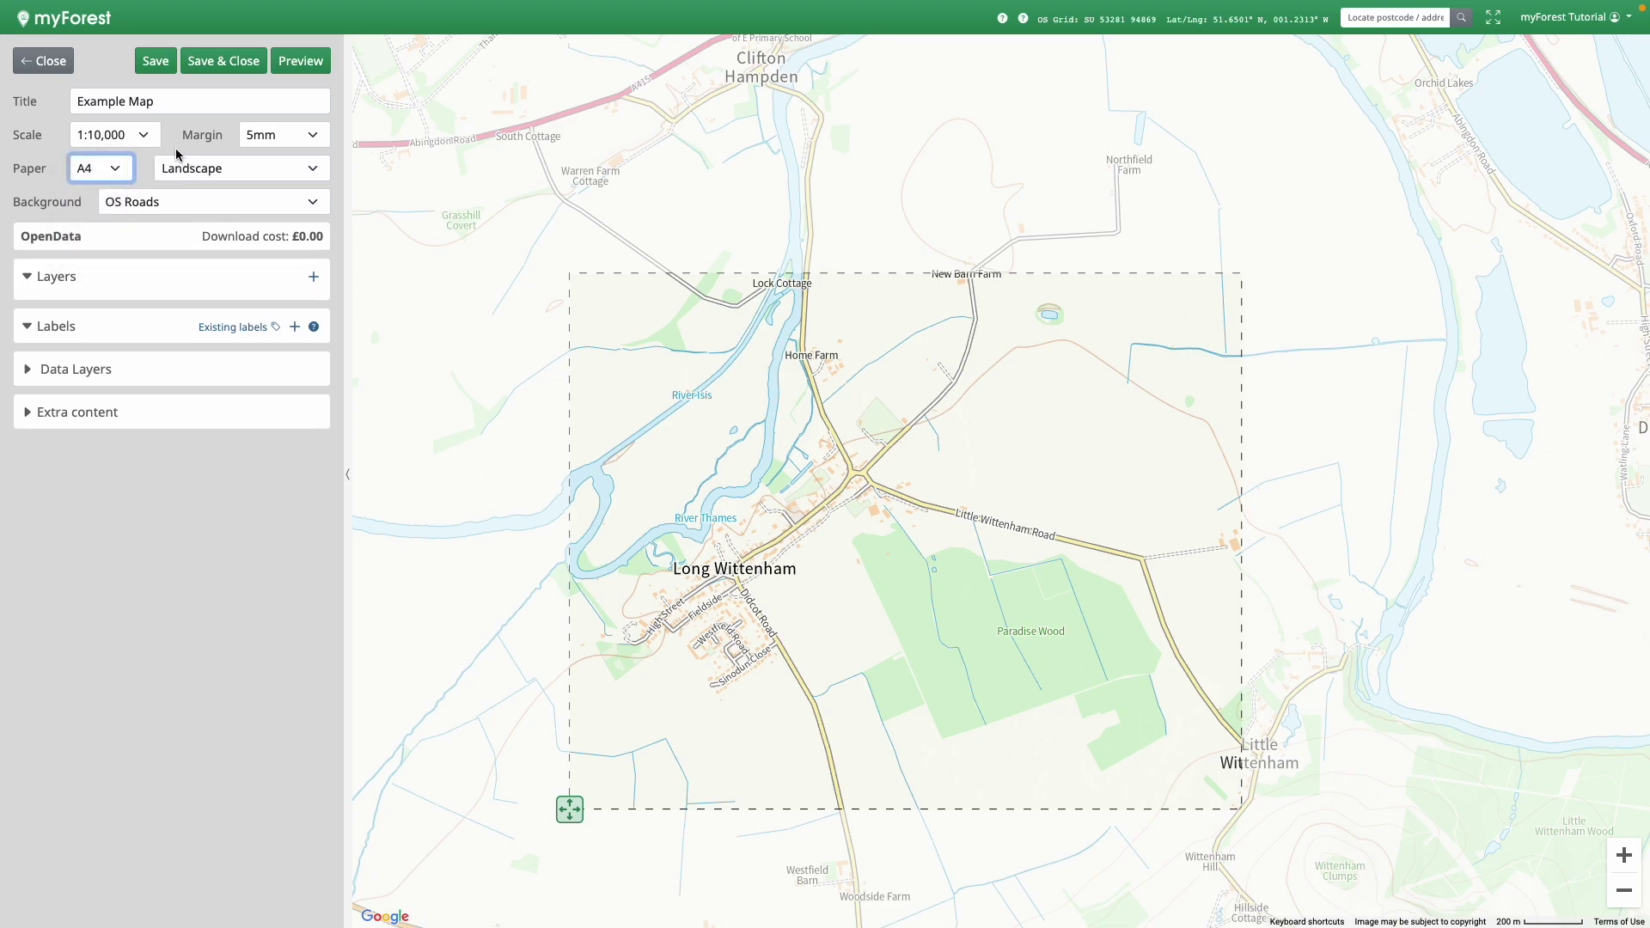
# Step: Try the map at a scale of 1:2,500 and return it to 1:10,000
pyautogui.click(151, 141)
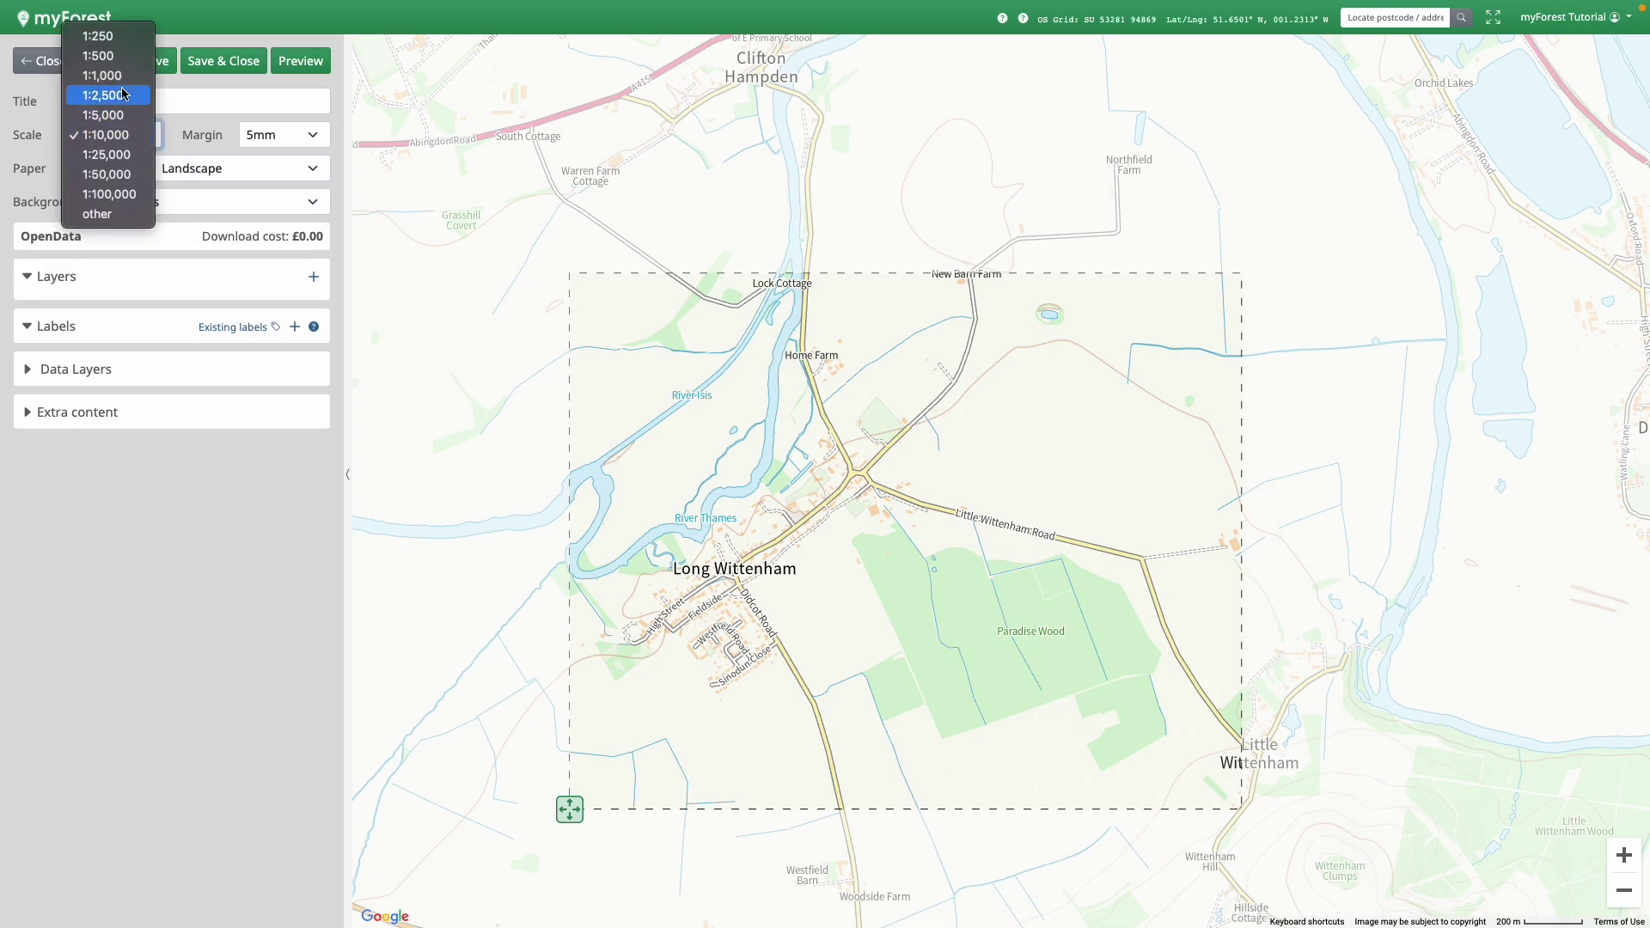
pyautogui.click(123, 94)
pyautogui.click(152, 136)
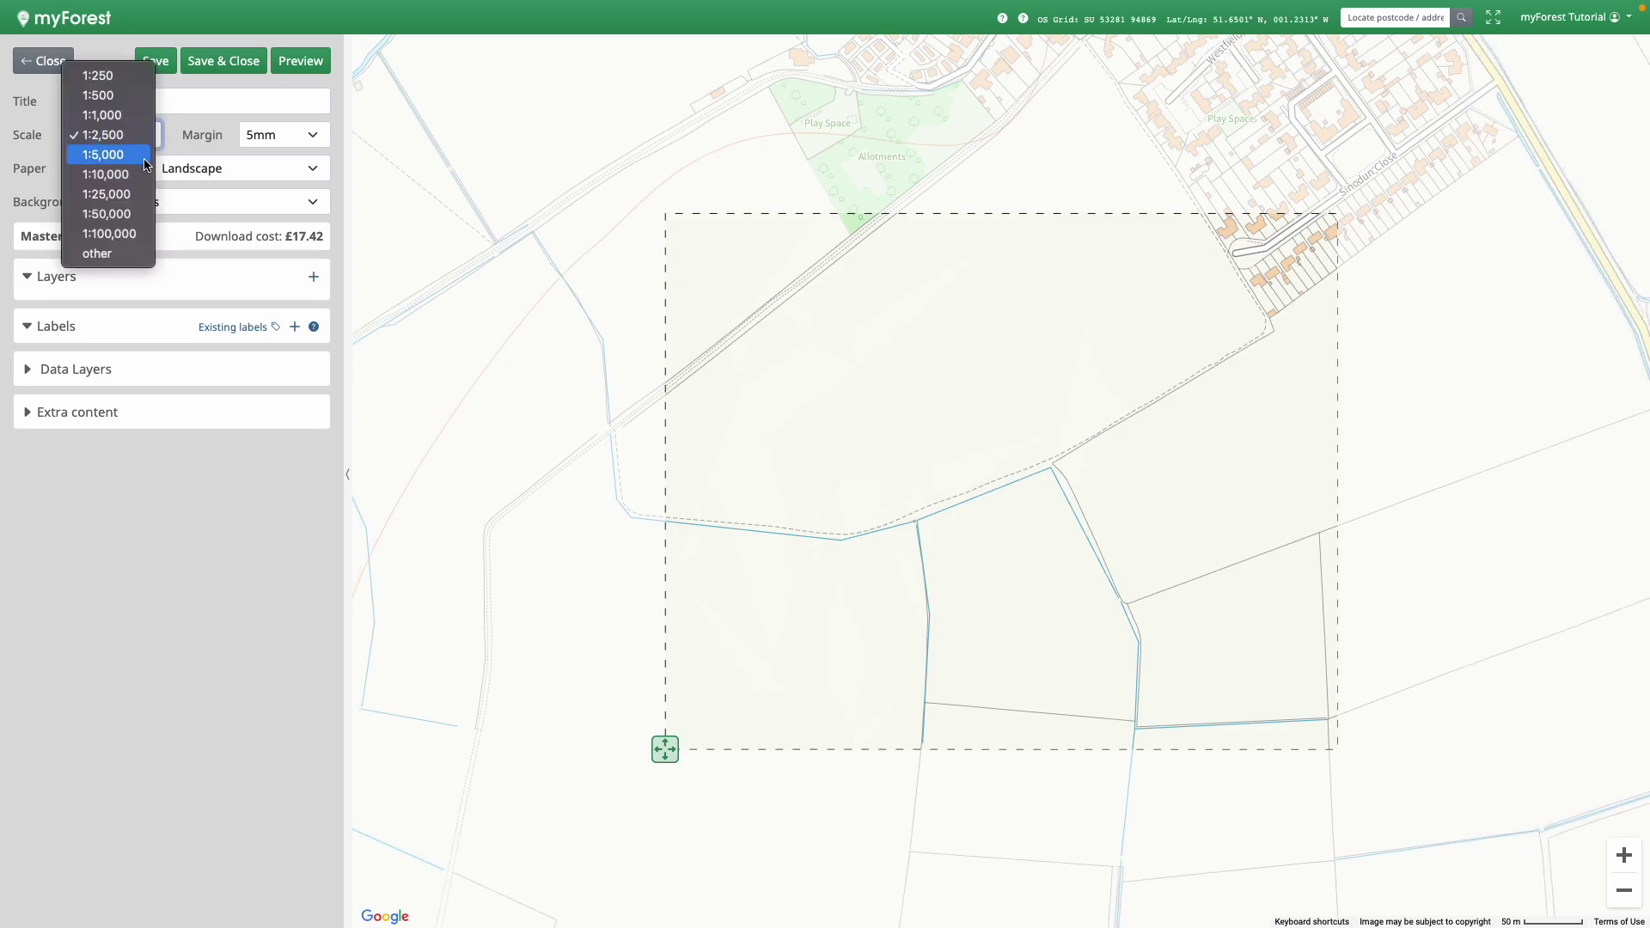
pyautogui.click(144, 173)
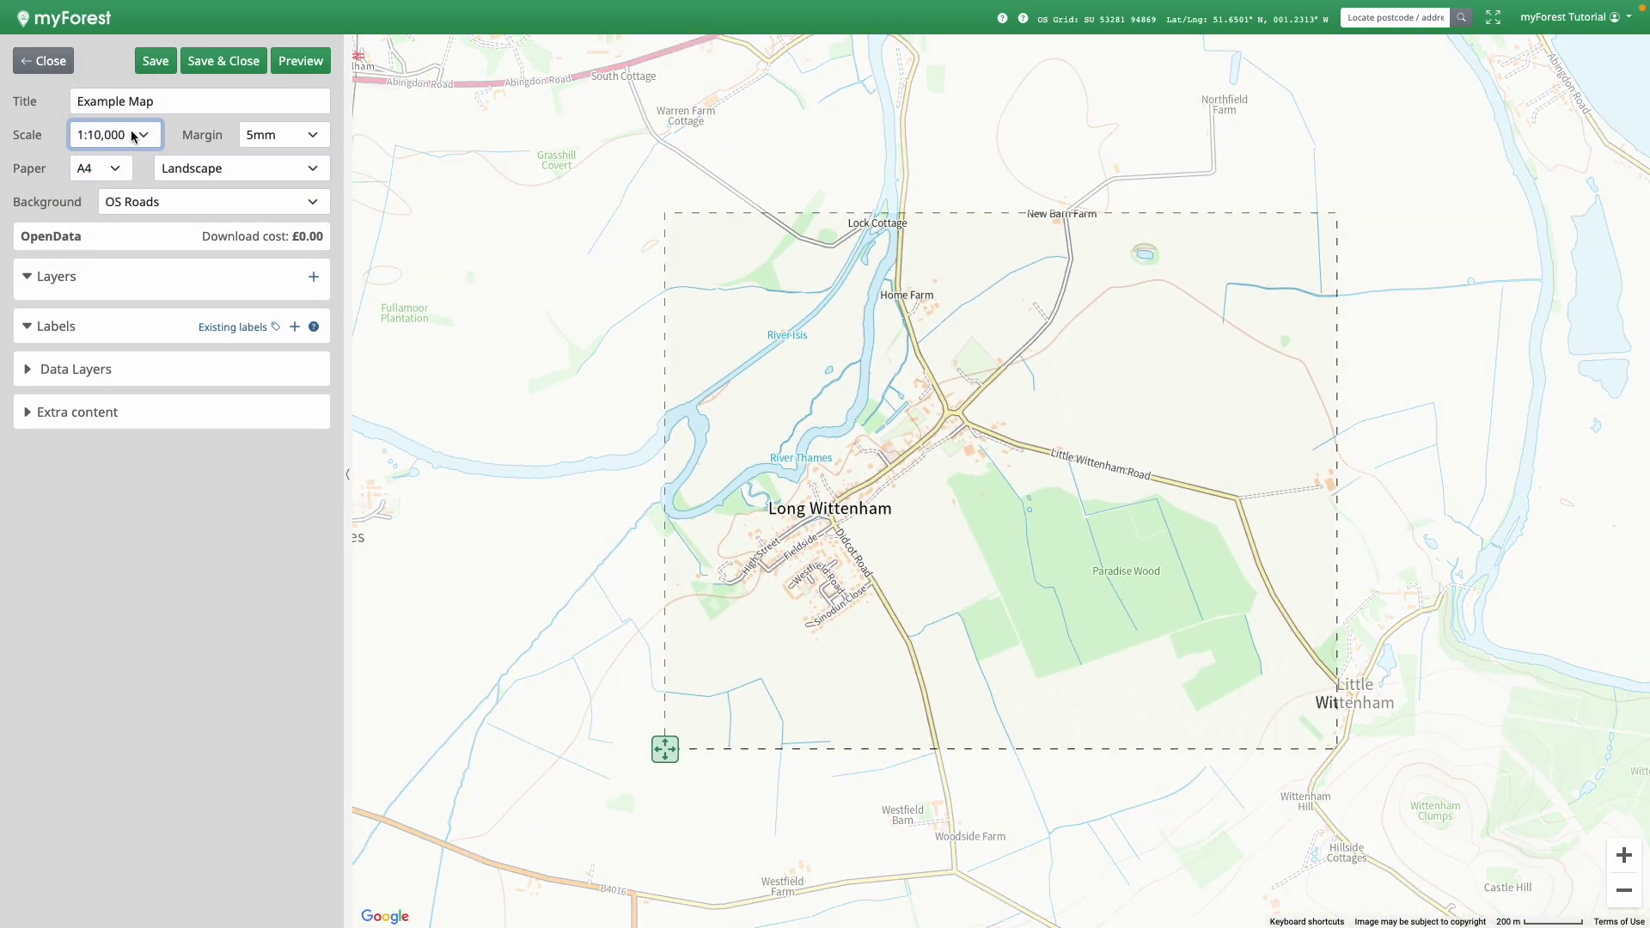
# Step: Try a custom map scale by choosing the "other" option and entering a manual scale of 1:35001
pyautogui.click(133, 137)
pyautogui.click(120, 210)
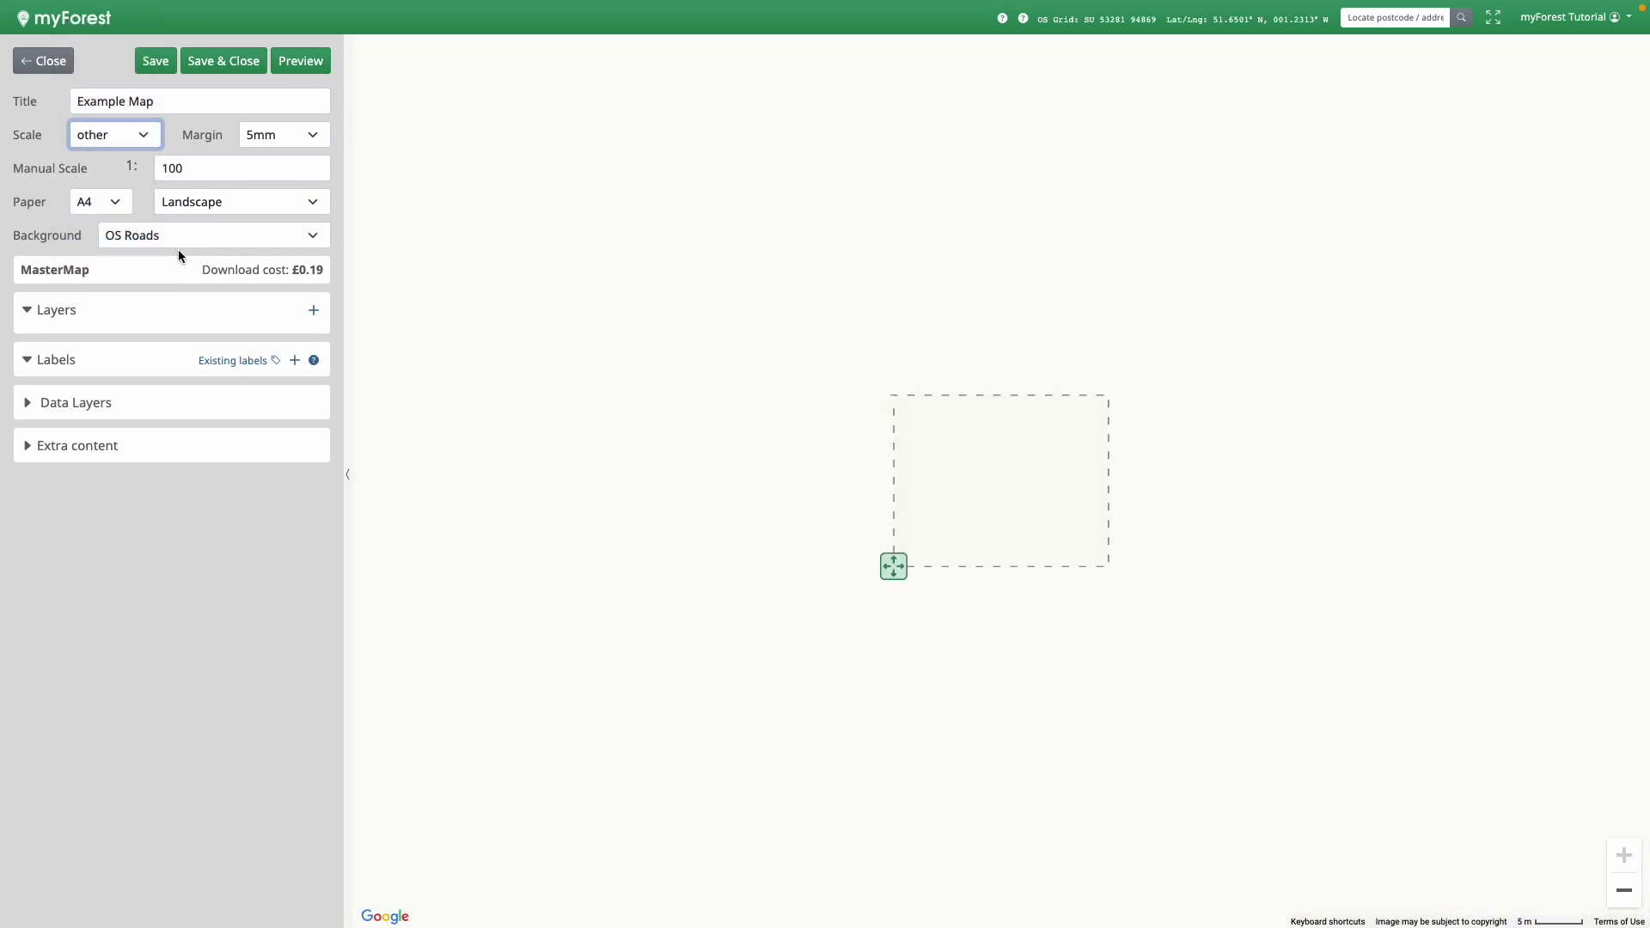
pyautogui.click(206, 168)
pyautogui.press('BackSpace')
pyautogui.press('BackSpace')
pyautogui.press('BackSpace')
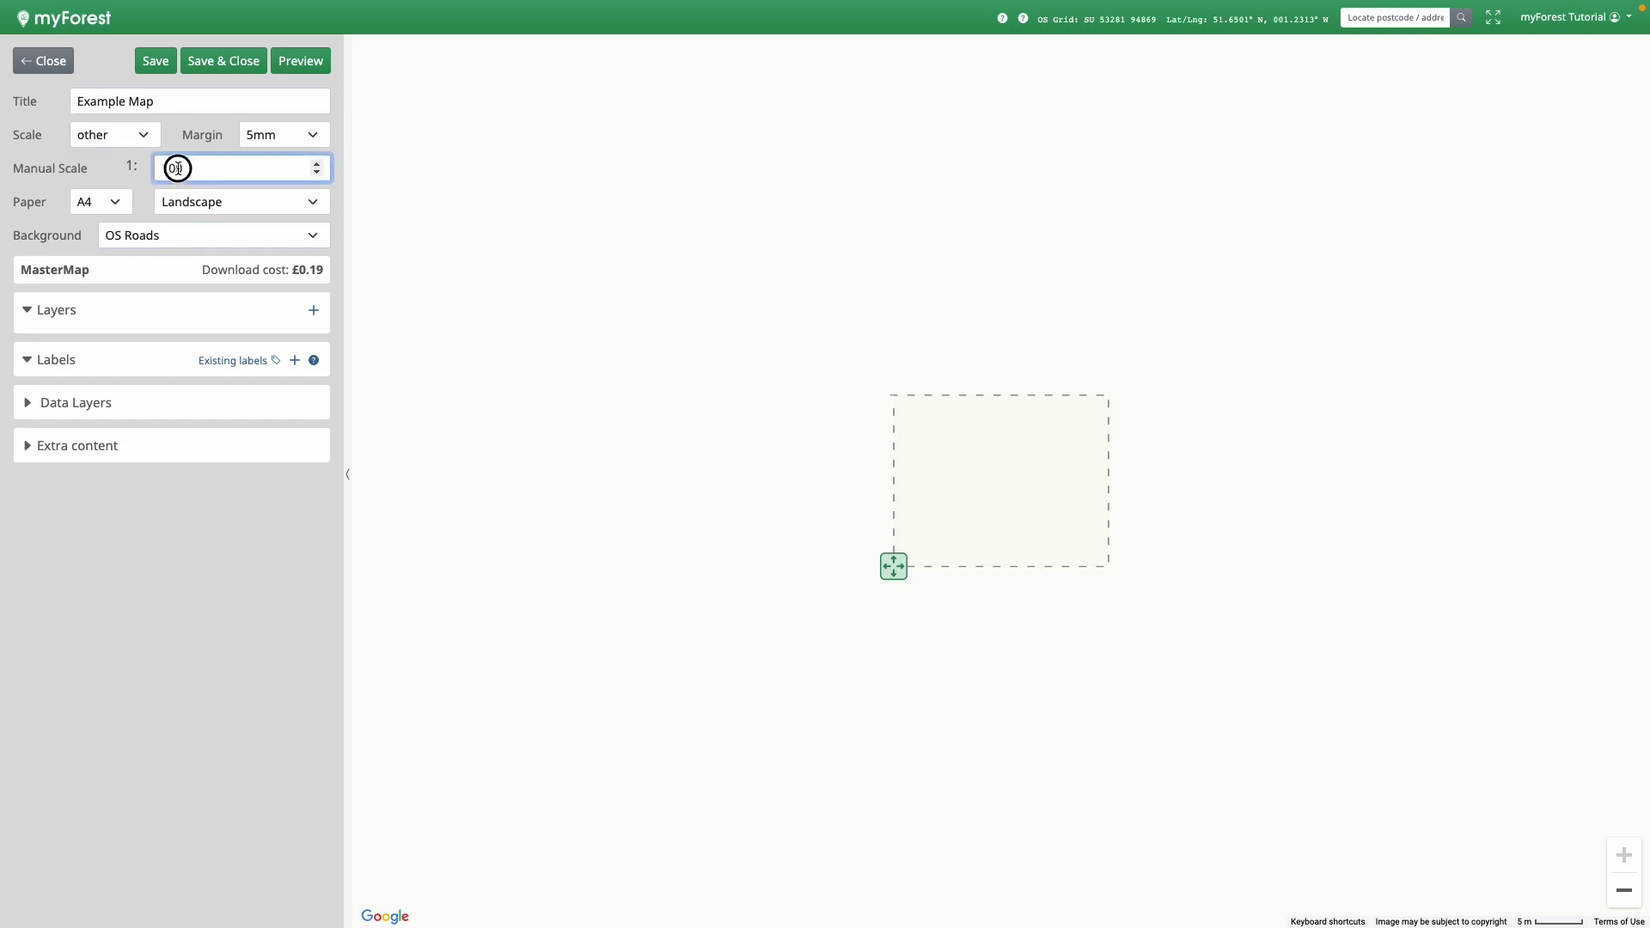
pyautogui.write('35001')
pyautogui.click(76, 235)
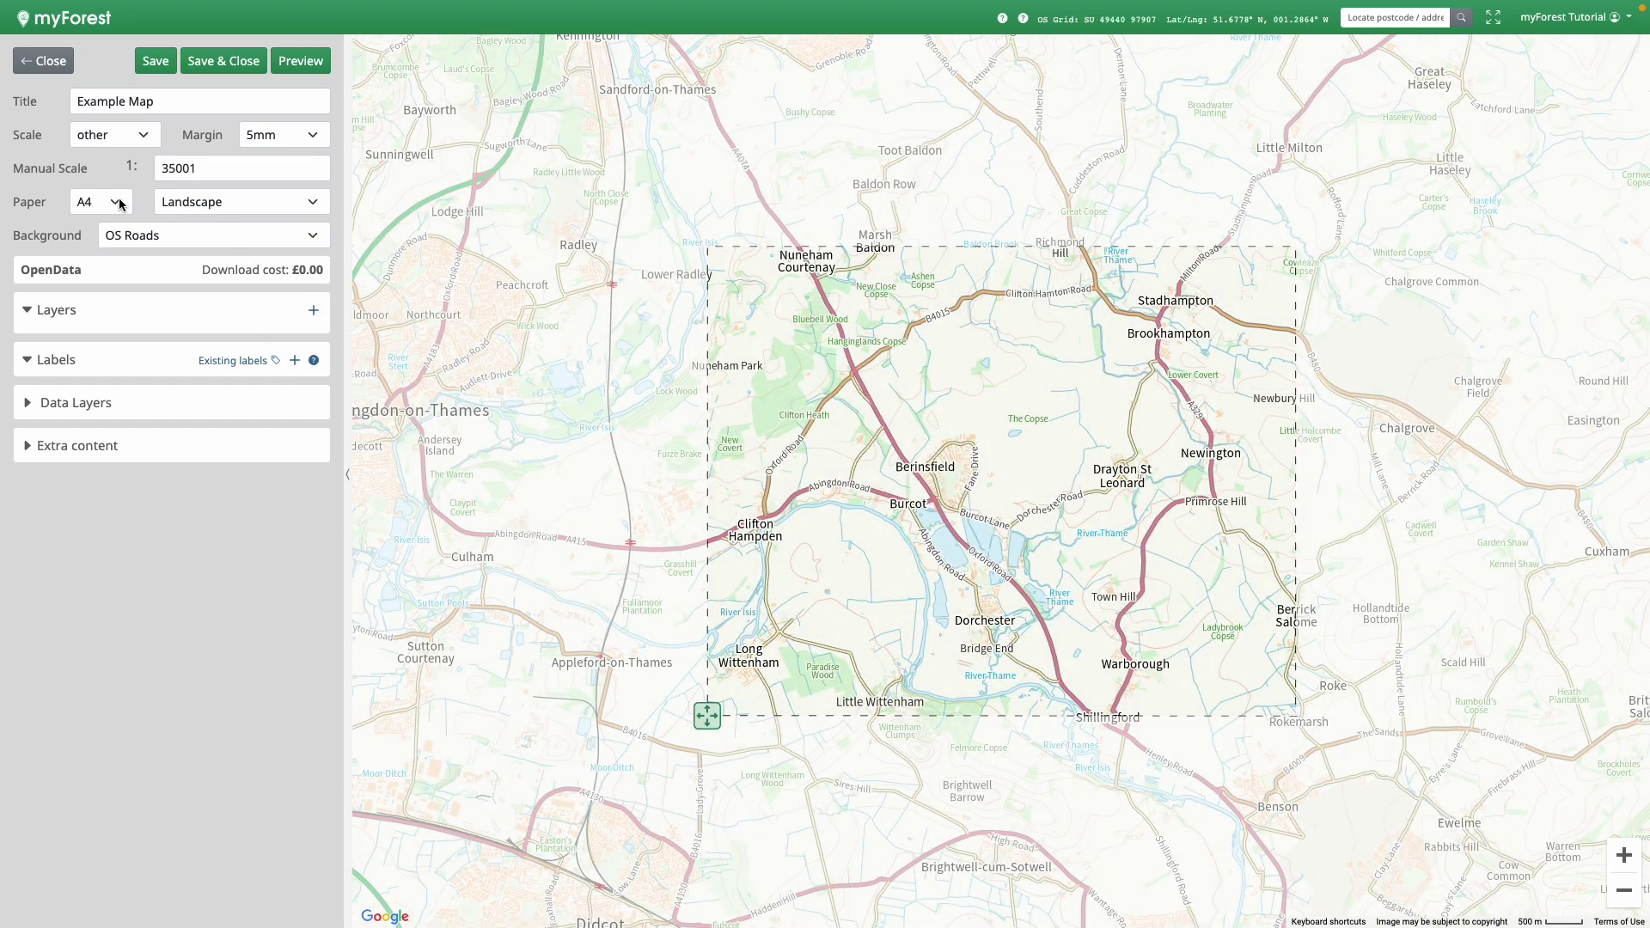
# Step: Set the map scale to 1:5,000
pyautogui.click(311, 135)
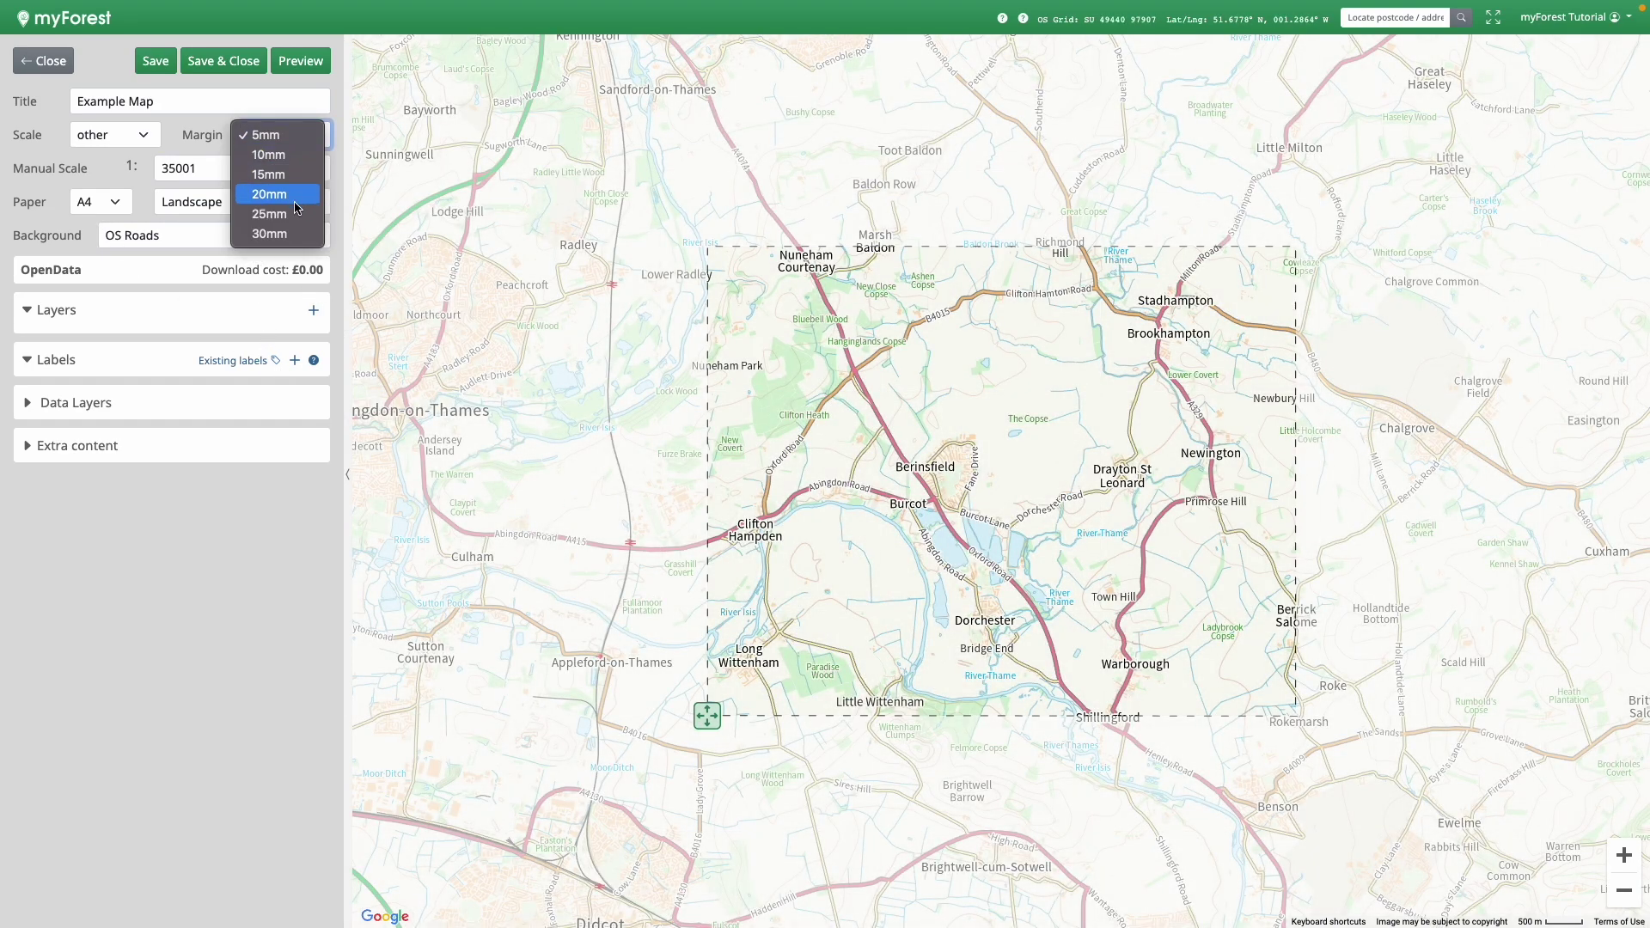
pyautogui.click(148, 138)
pyautogui.click(147, 139)
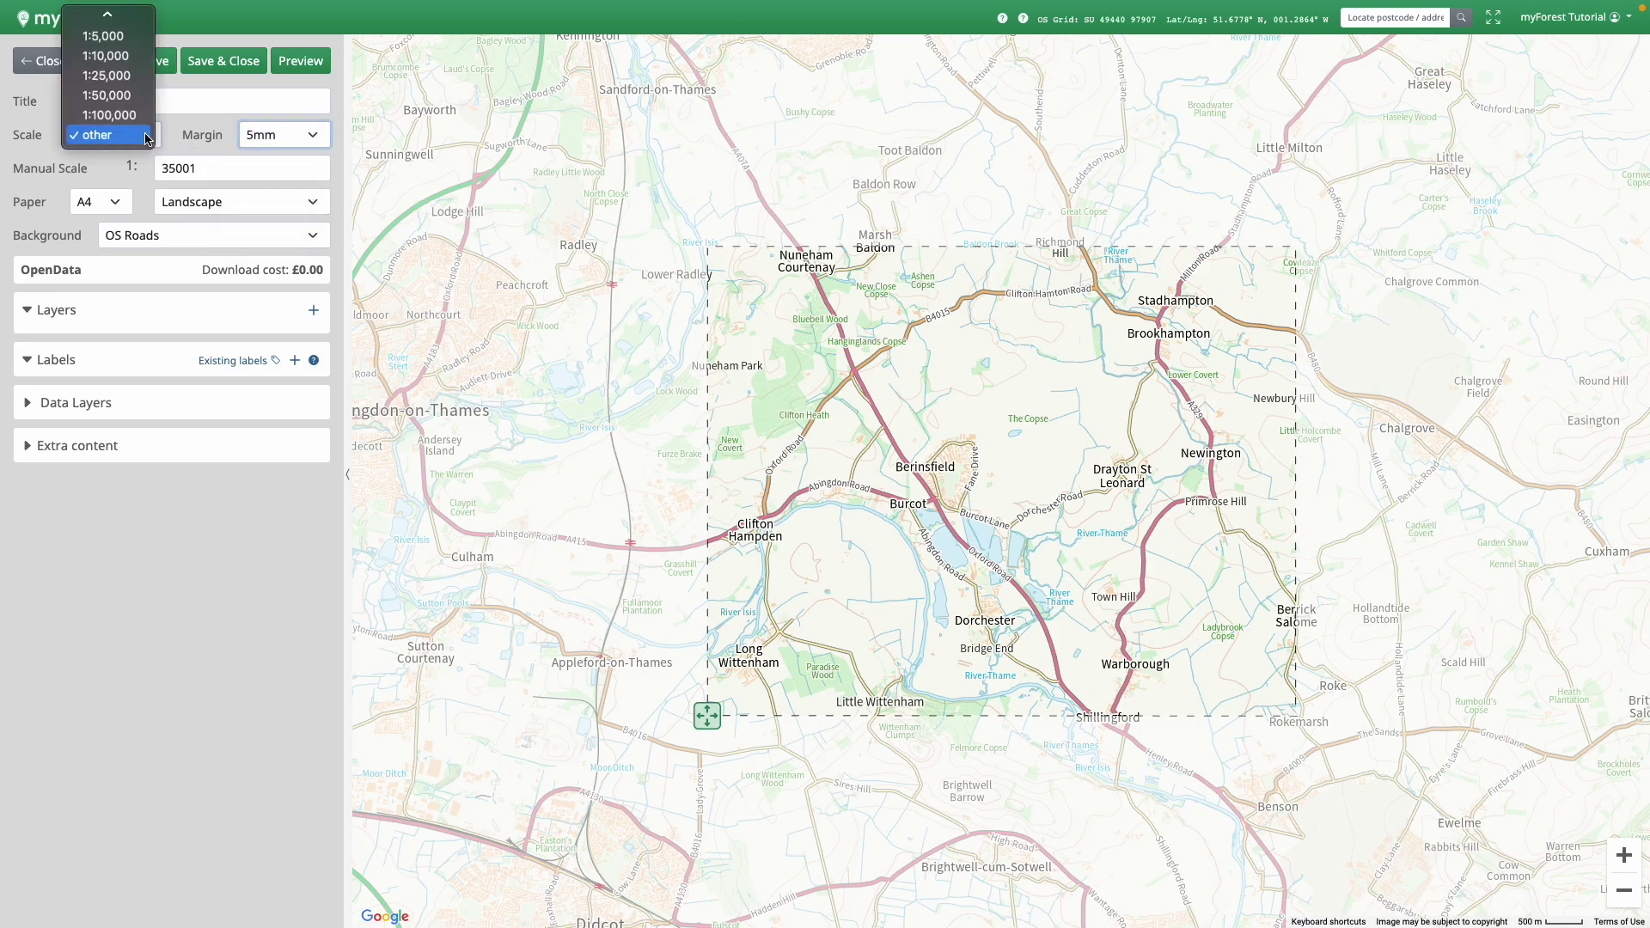
pyautogui.press('Up')
pyautogui.press('Up')
pyautogui.press('Up')
pyautogui.press('Up')
pyautogui.press('Up')
pyautogui.press('Return')
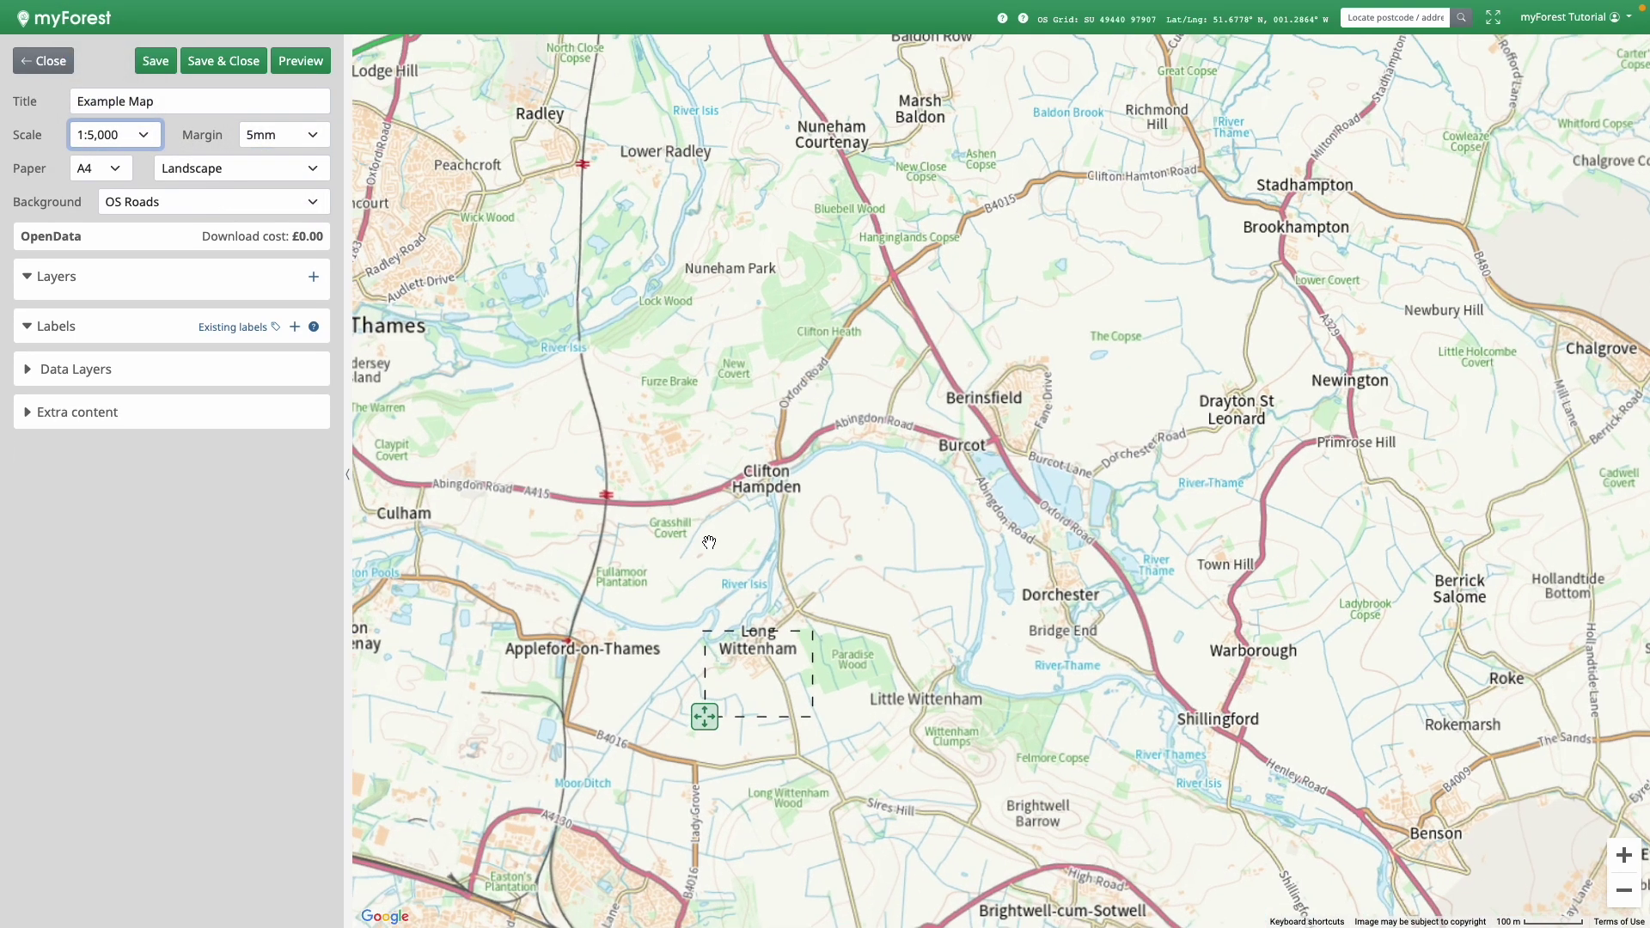
# Step: Reposition the print area northeast so it covers eastern Long Wittenham, Little Wittenham Road and Paradise Wood
pyautogui.click(683, 730)
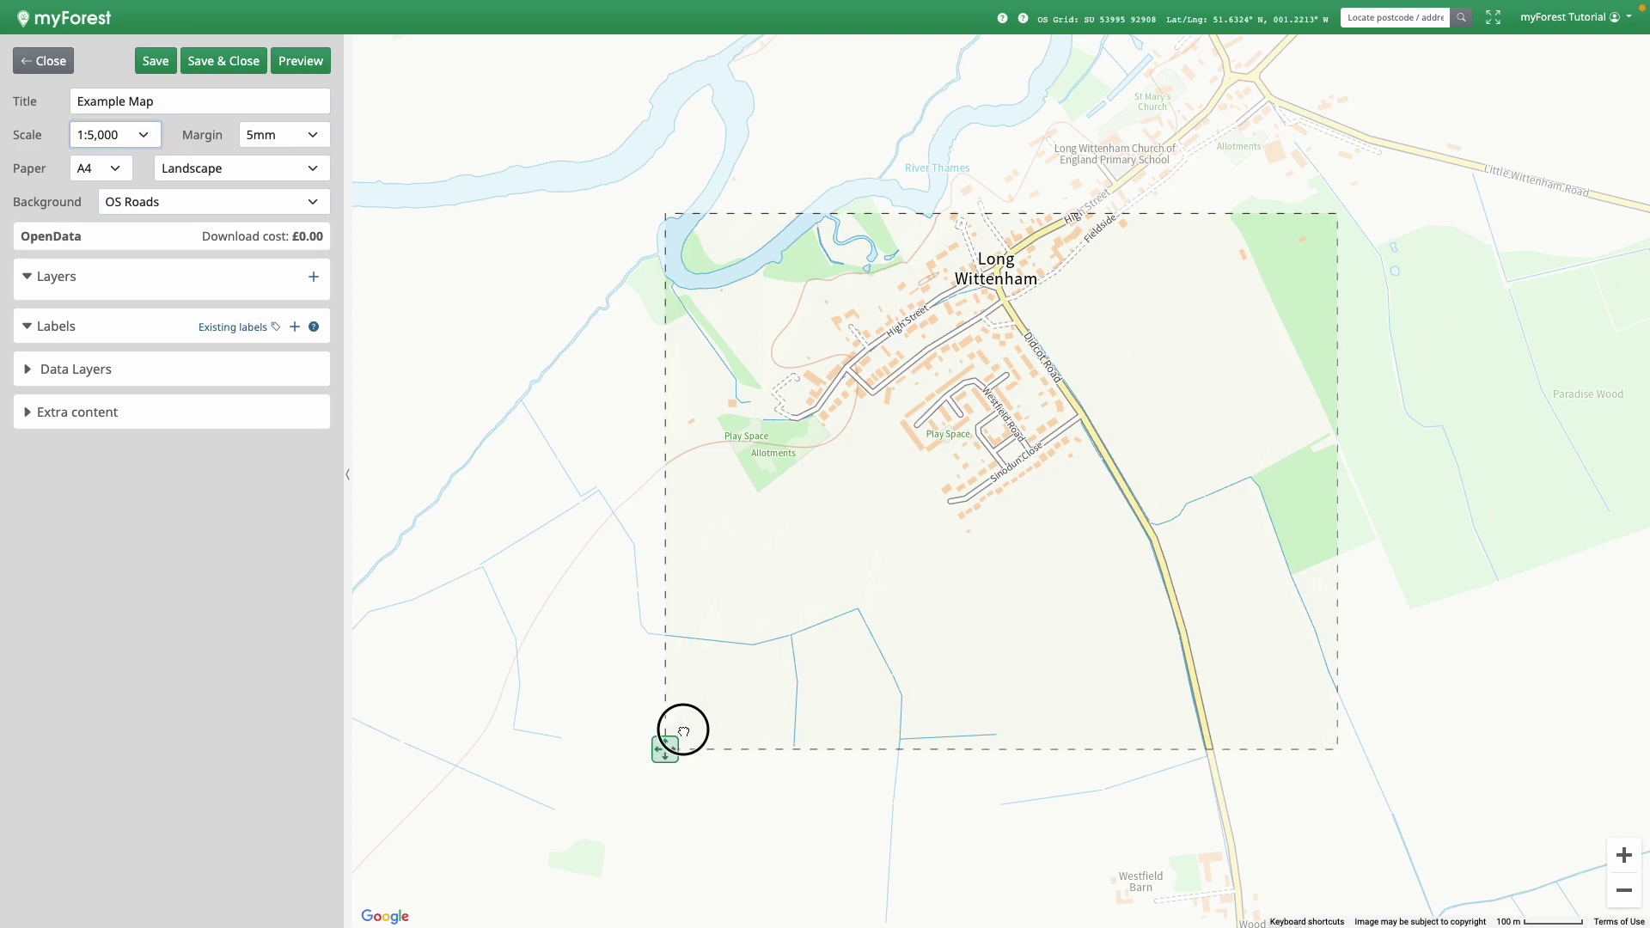
pyautogui.moveTo(683, 731); pyautogui.dragTo(1014, 463)
pyautogui.moveTo(1086, 324); pyautogui.dragTo(781, 602)
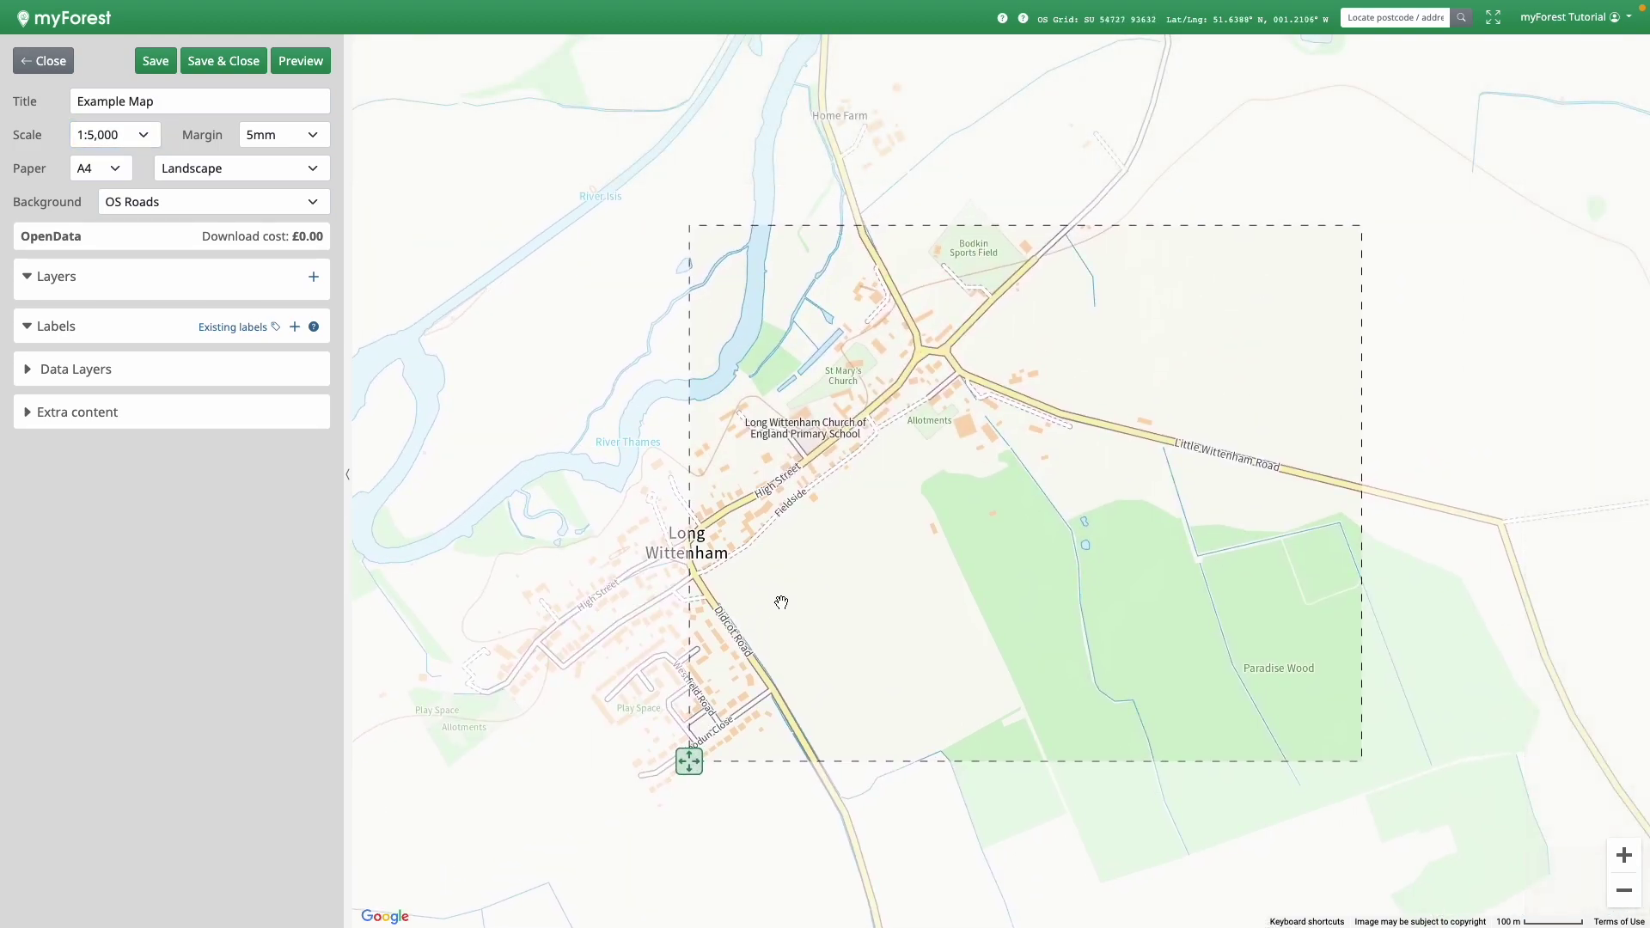
# Step: Try the OS Zoomstack background, set Google Satellite instead, and shift the print area slightly northwest
pyautogui.click(135, 201)
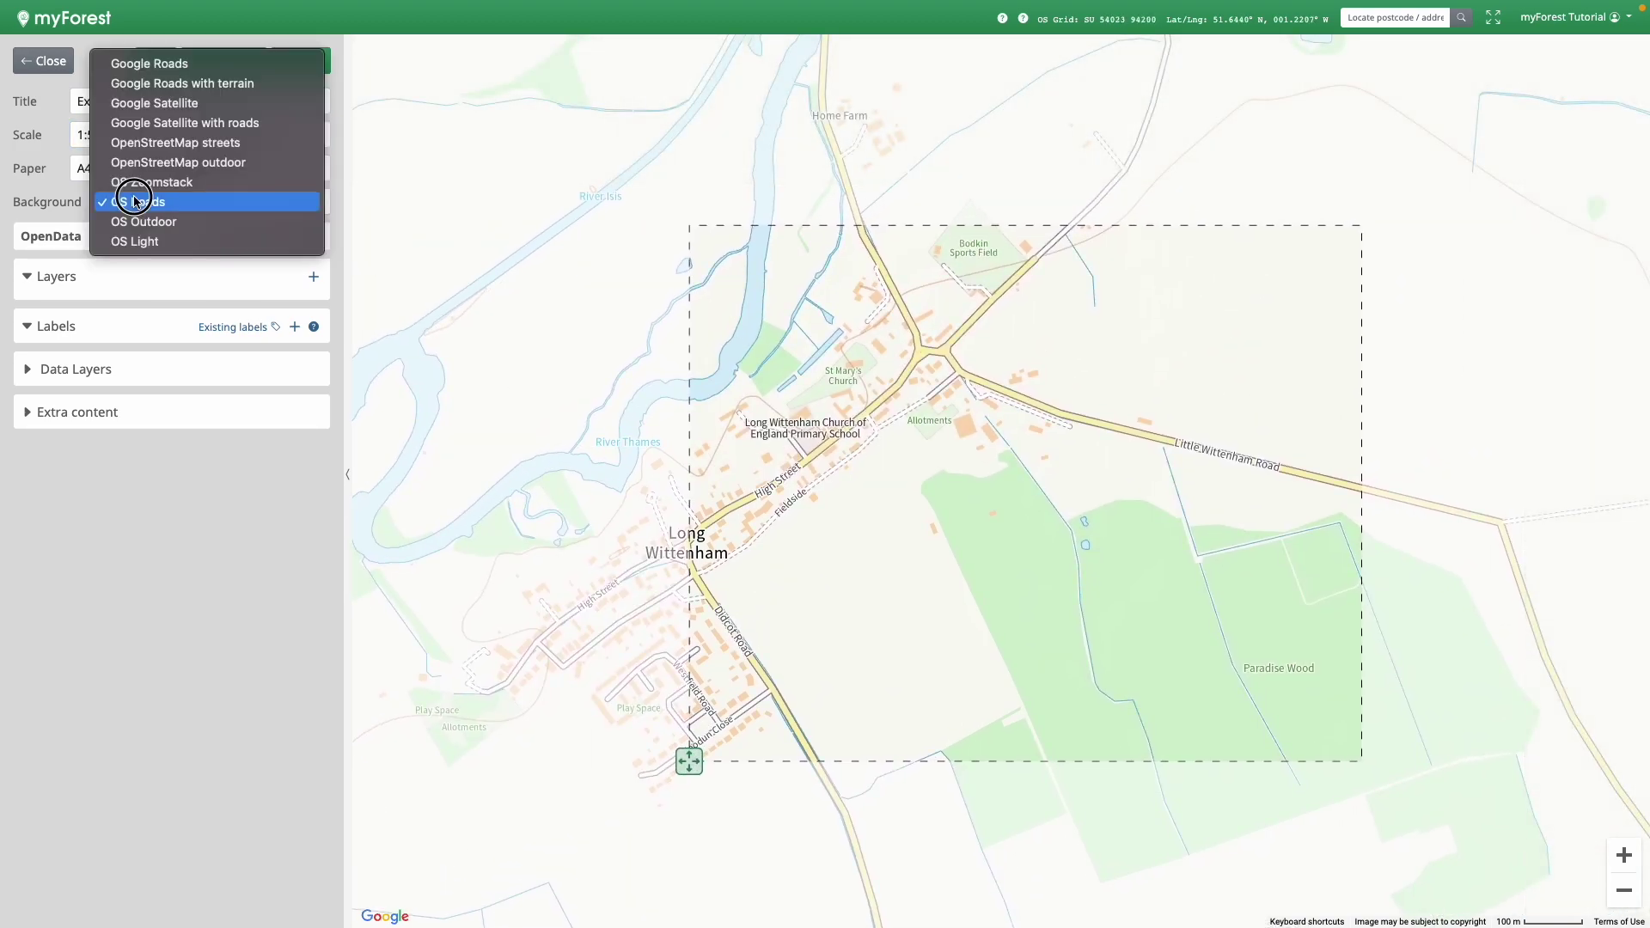
pyautogui.click(183, 190)
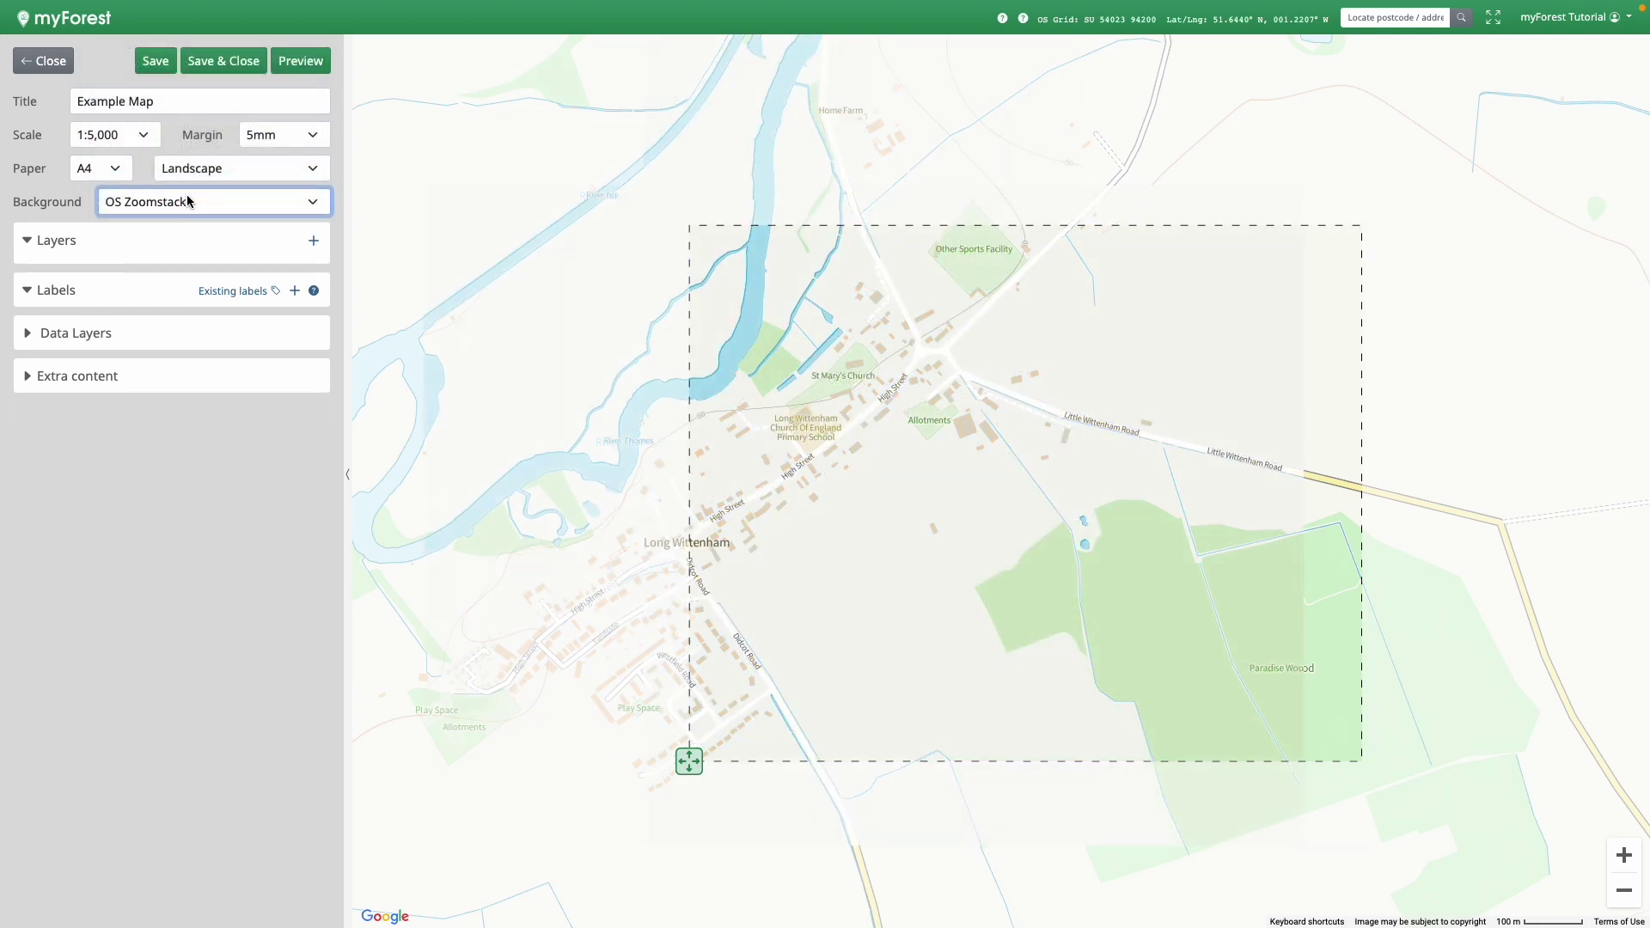
pyautogui.click(188, 202)
pyautogui.click(163, 123)
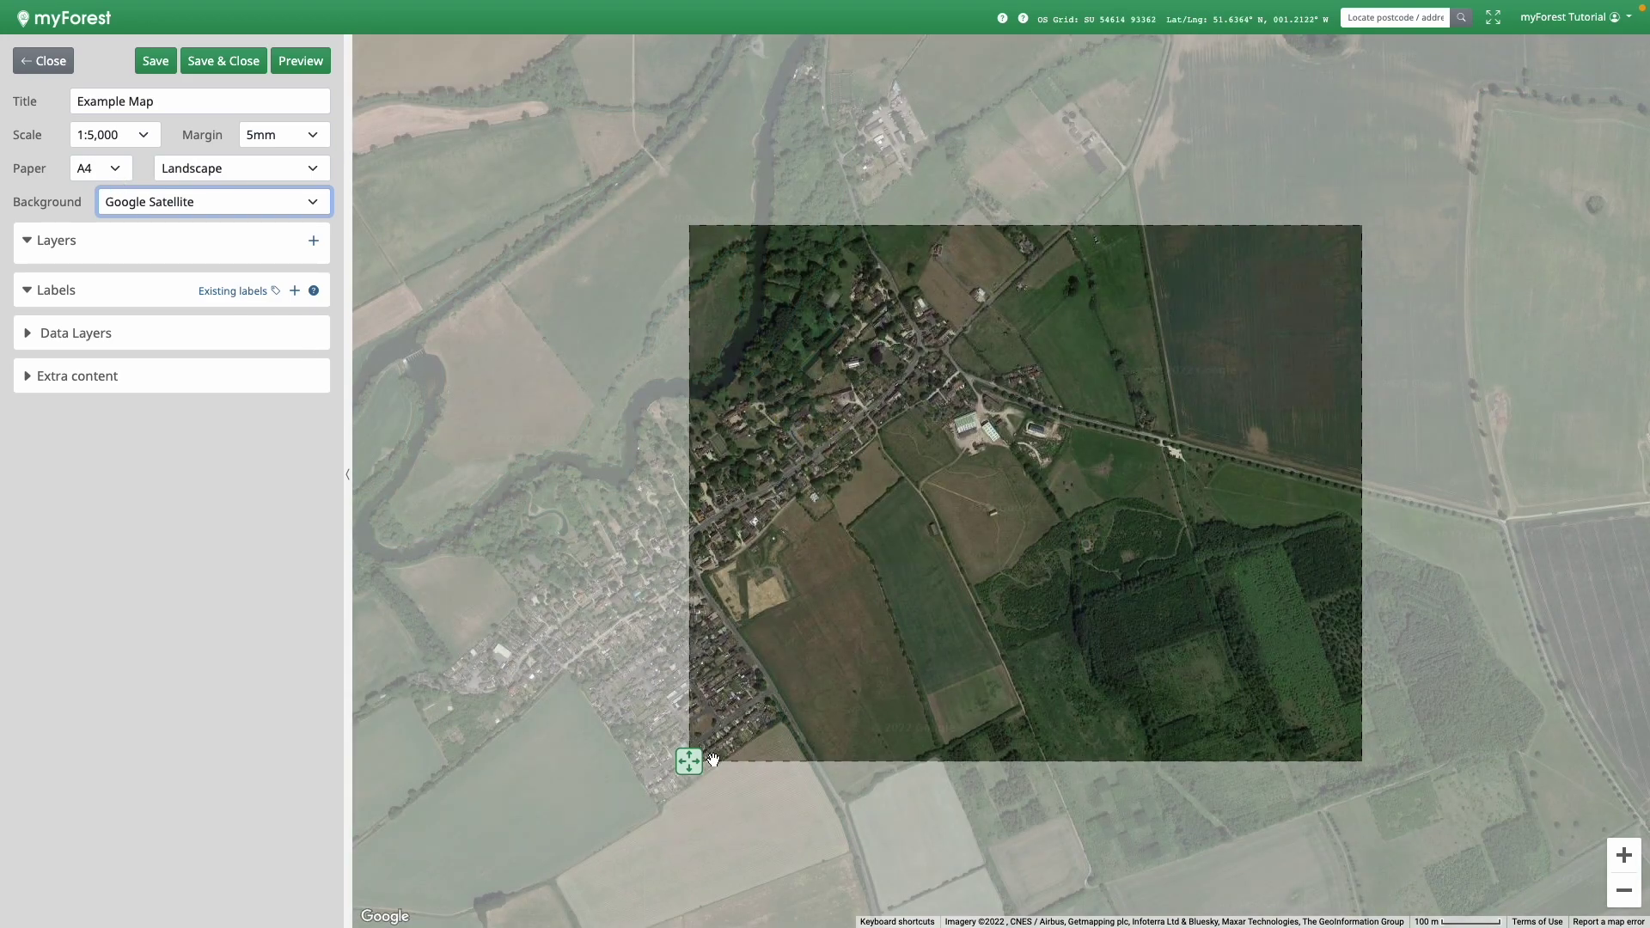
pyautogui.moveTo(689, 762); pyautogui.dragTo(669, 707)
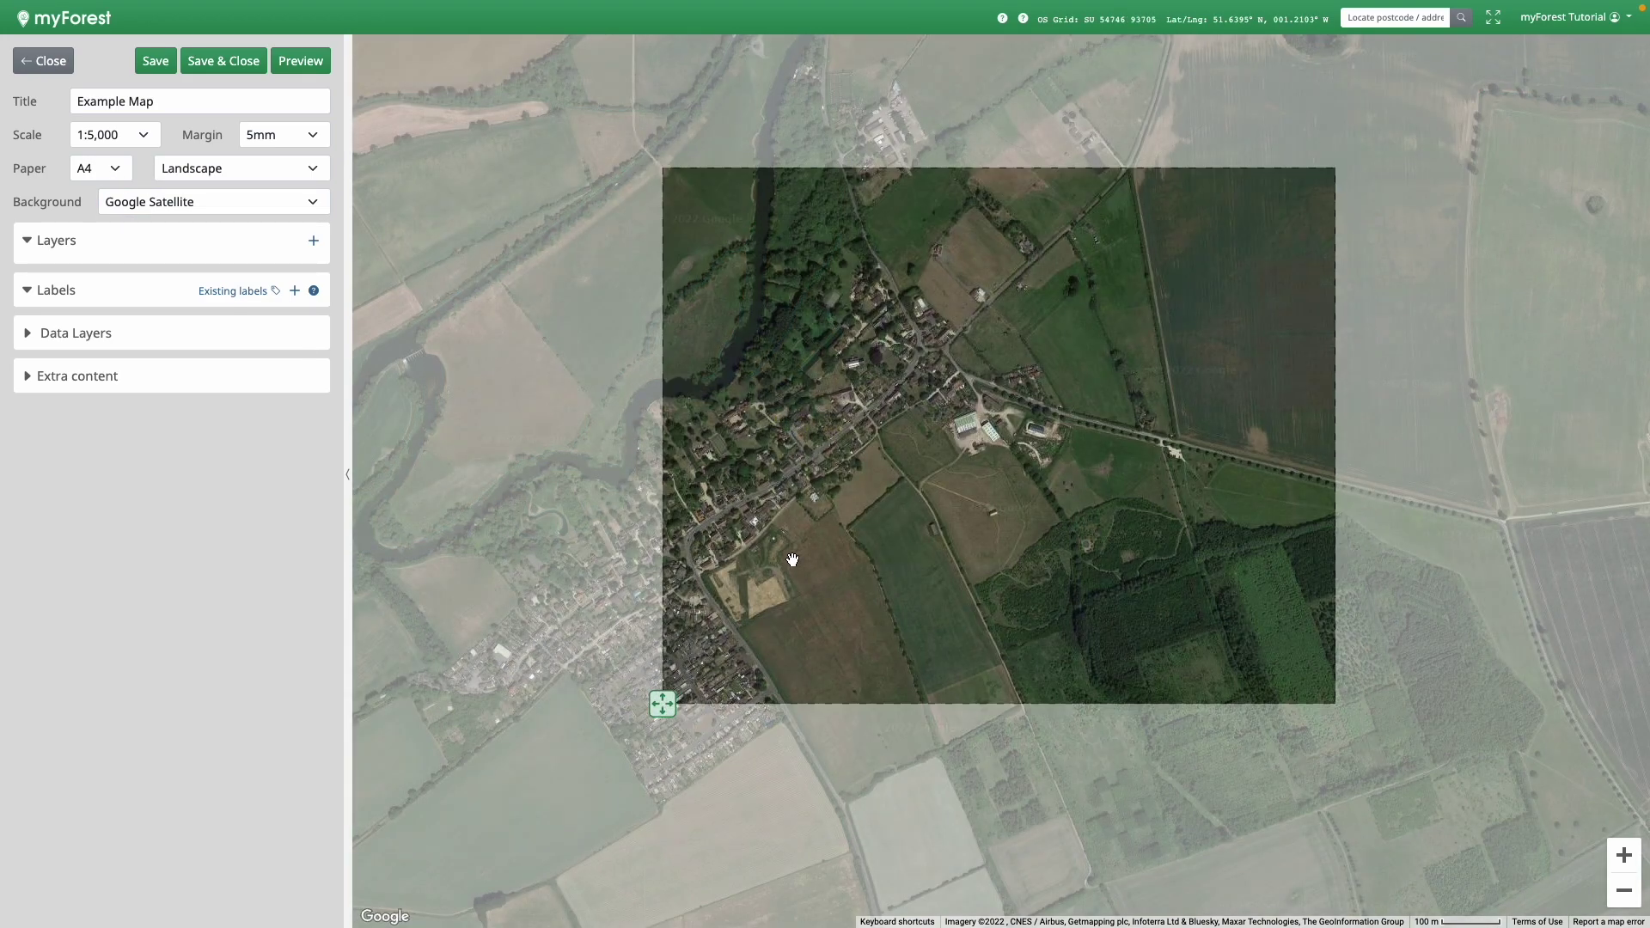
# Step: Set the paper to A3 portrait and shift the print area southwest to cover the village and the adjoining woodland
pyautogui.click(116, 173)
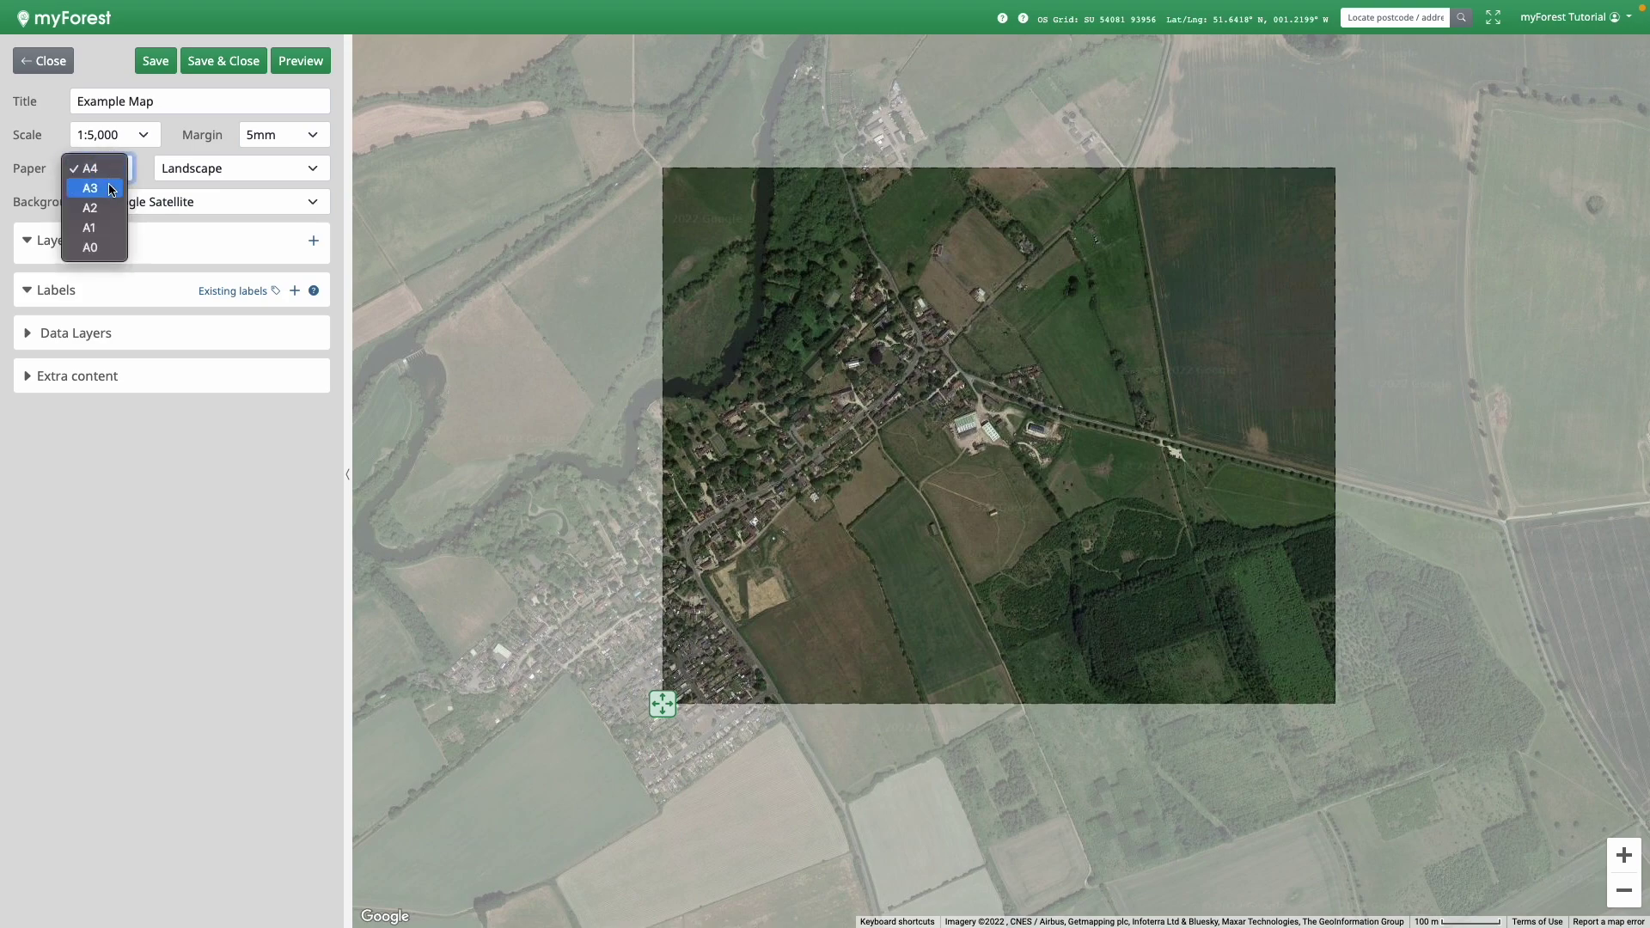
pyautogui.click(111, 190)
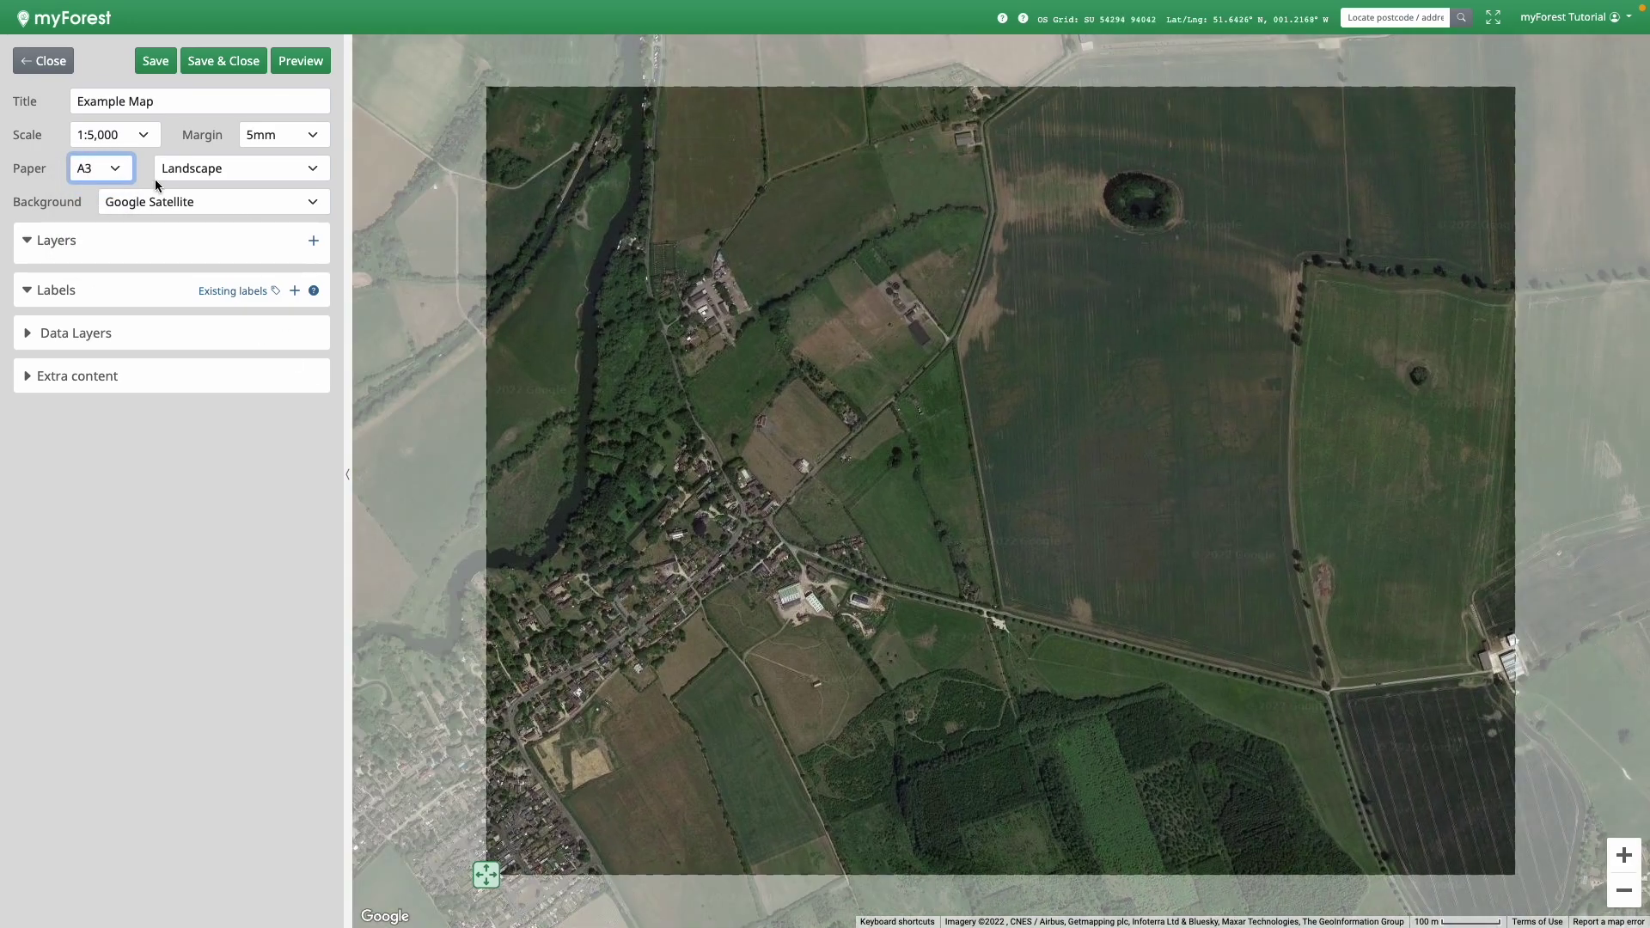
pyautogui.click(166, 177)
pyautogui.click(206, 186)
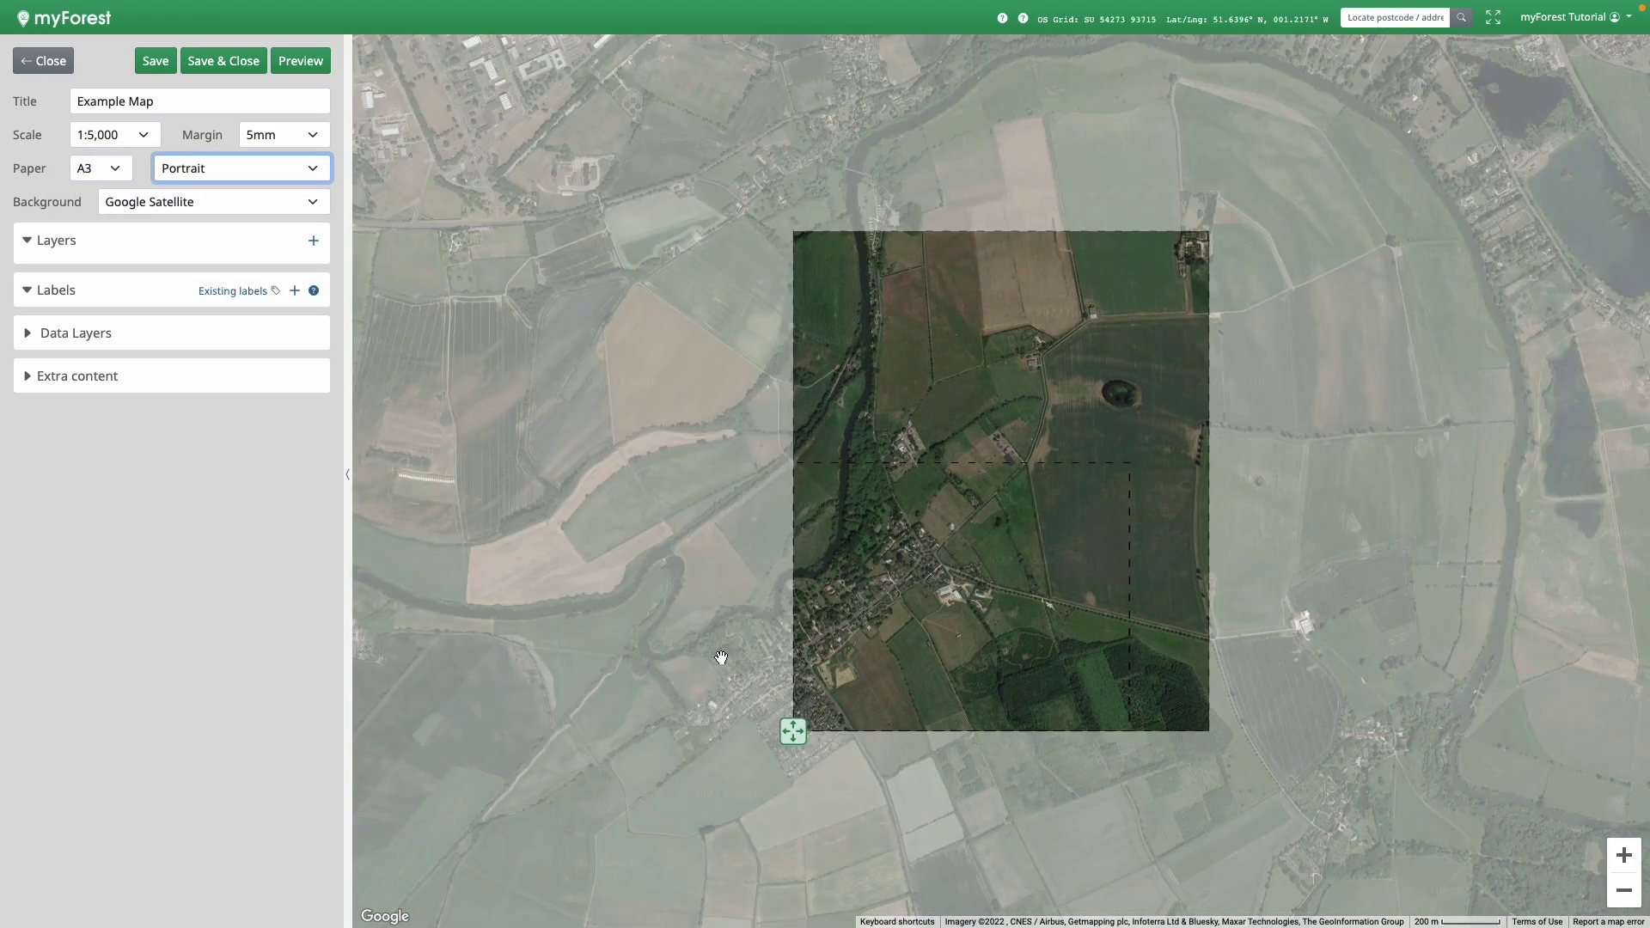
pyautogui.moveTo(793, 732); pyautogui.dragTo(716, 821)
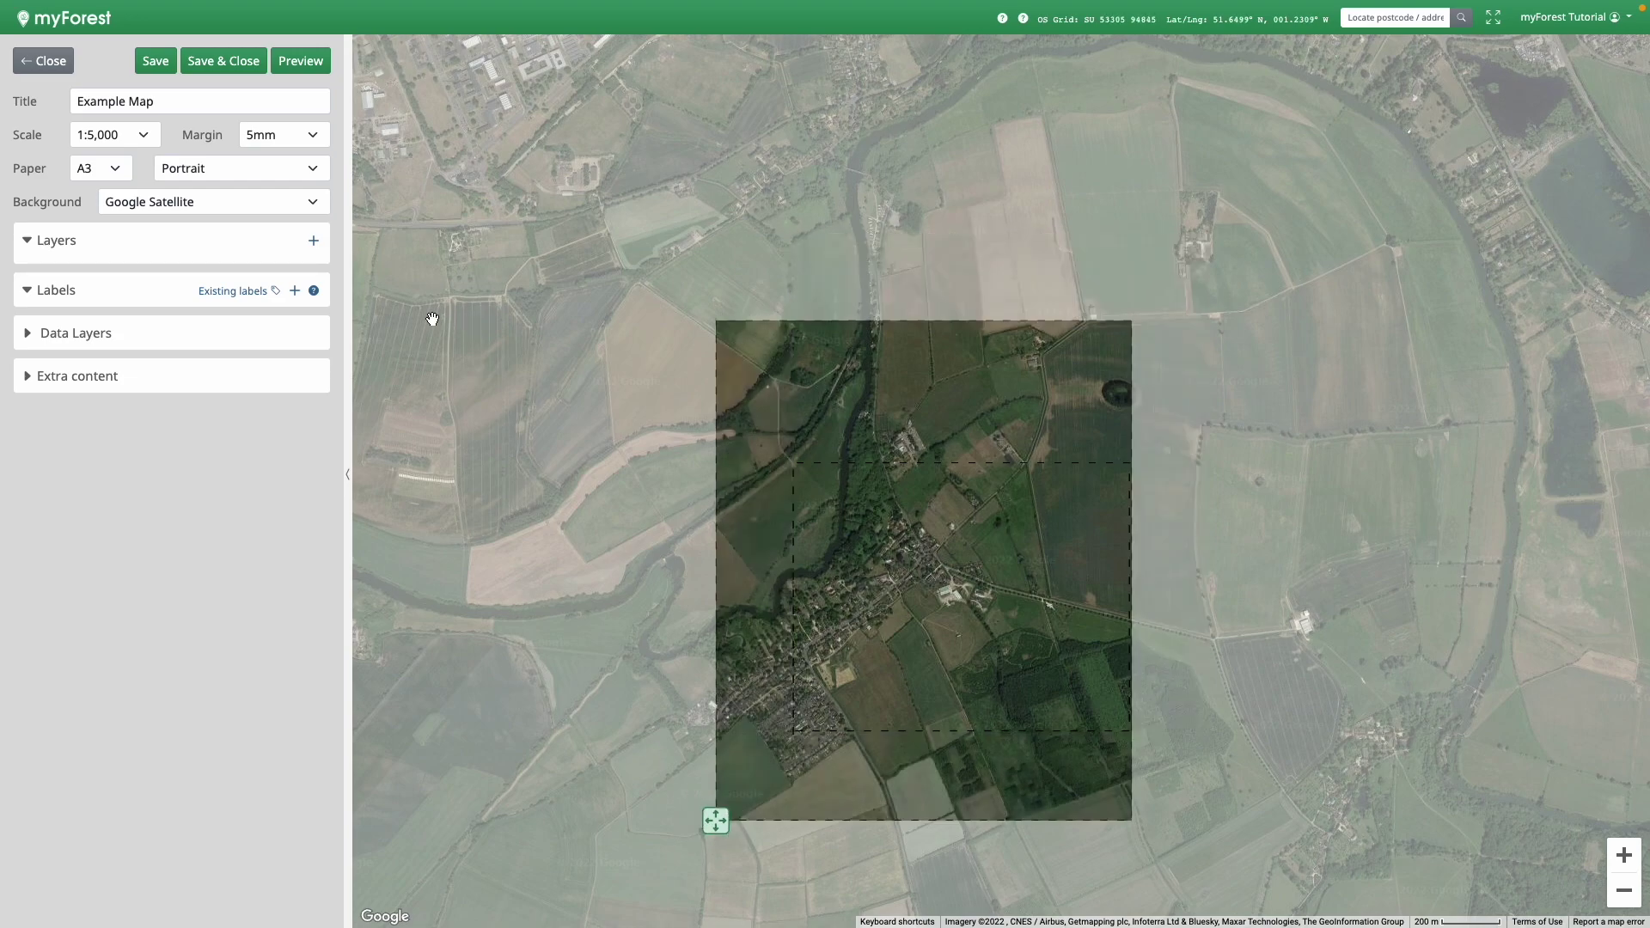
# Step: Set the paper to A4 landscape and change the map background to OS Roads
pyautogui.click(294, 166)
pyautogui.click(200, 147)
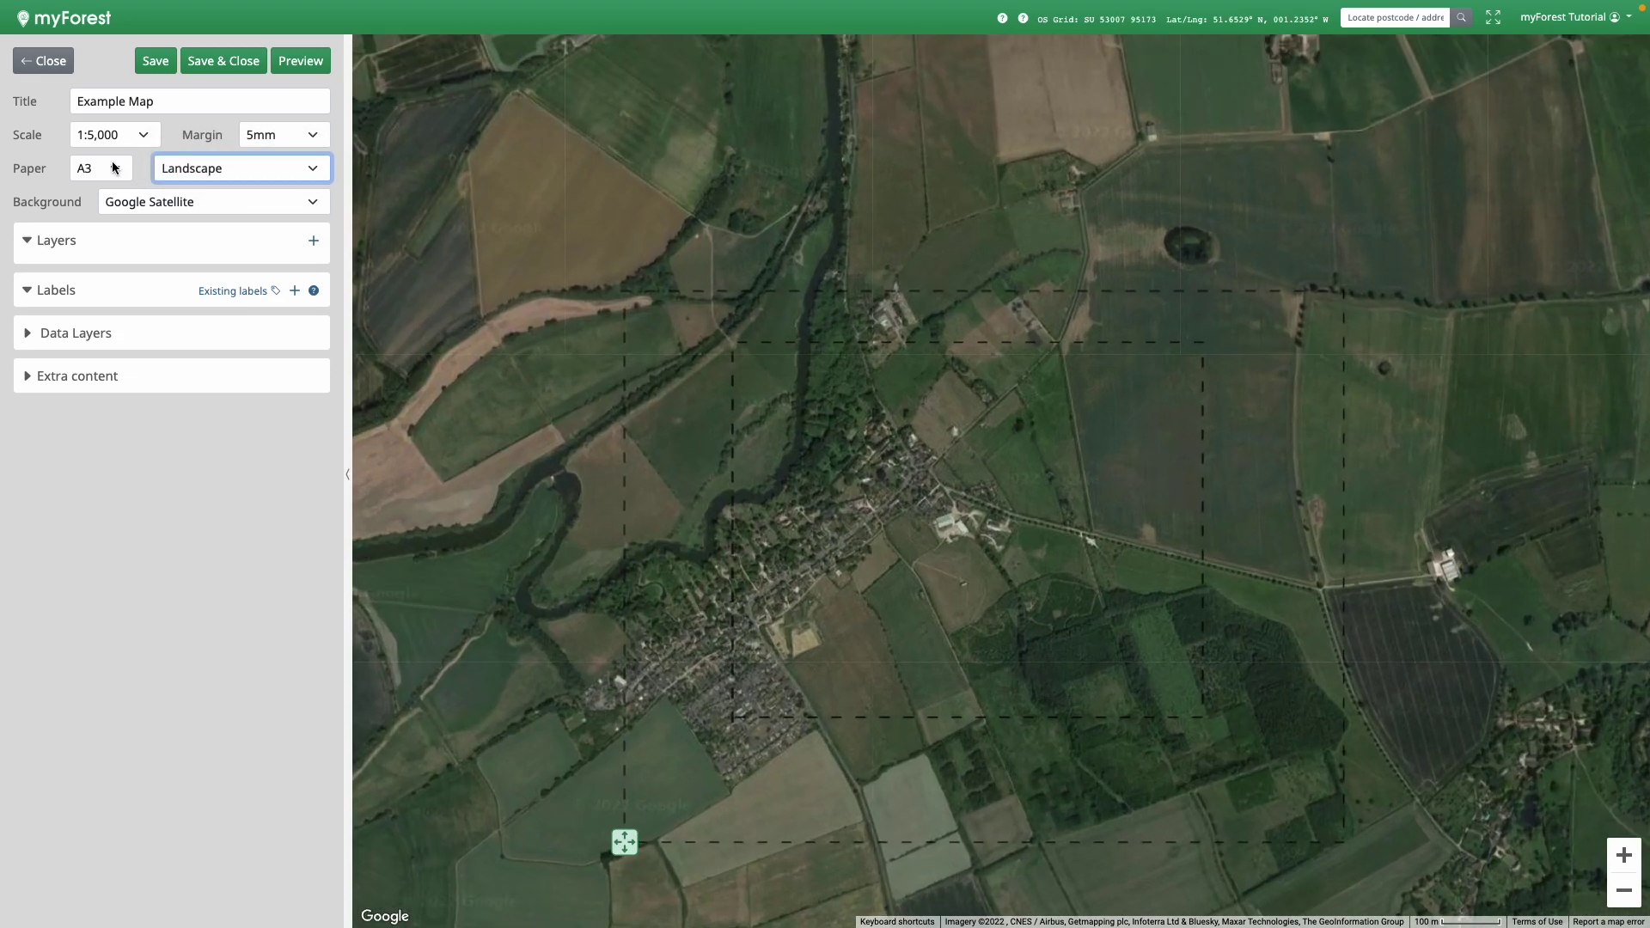
pyautogui.click(114, 167)
pyautogui.click(90, 148)
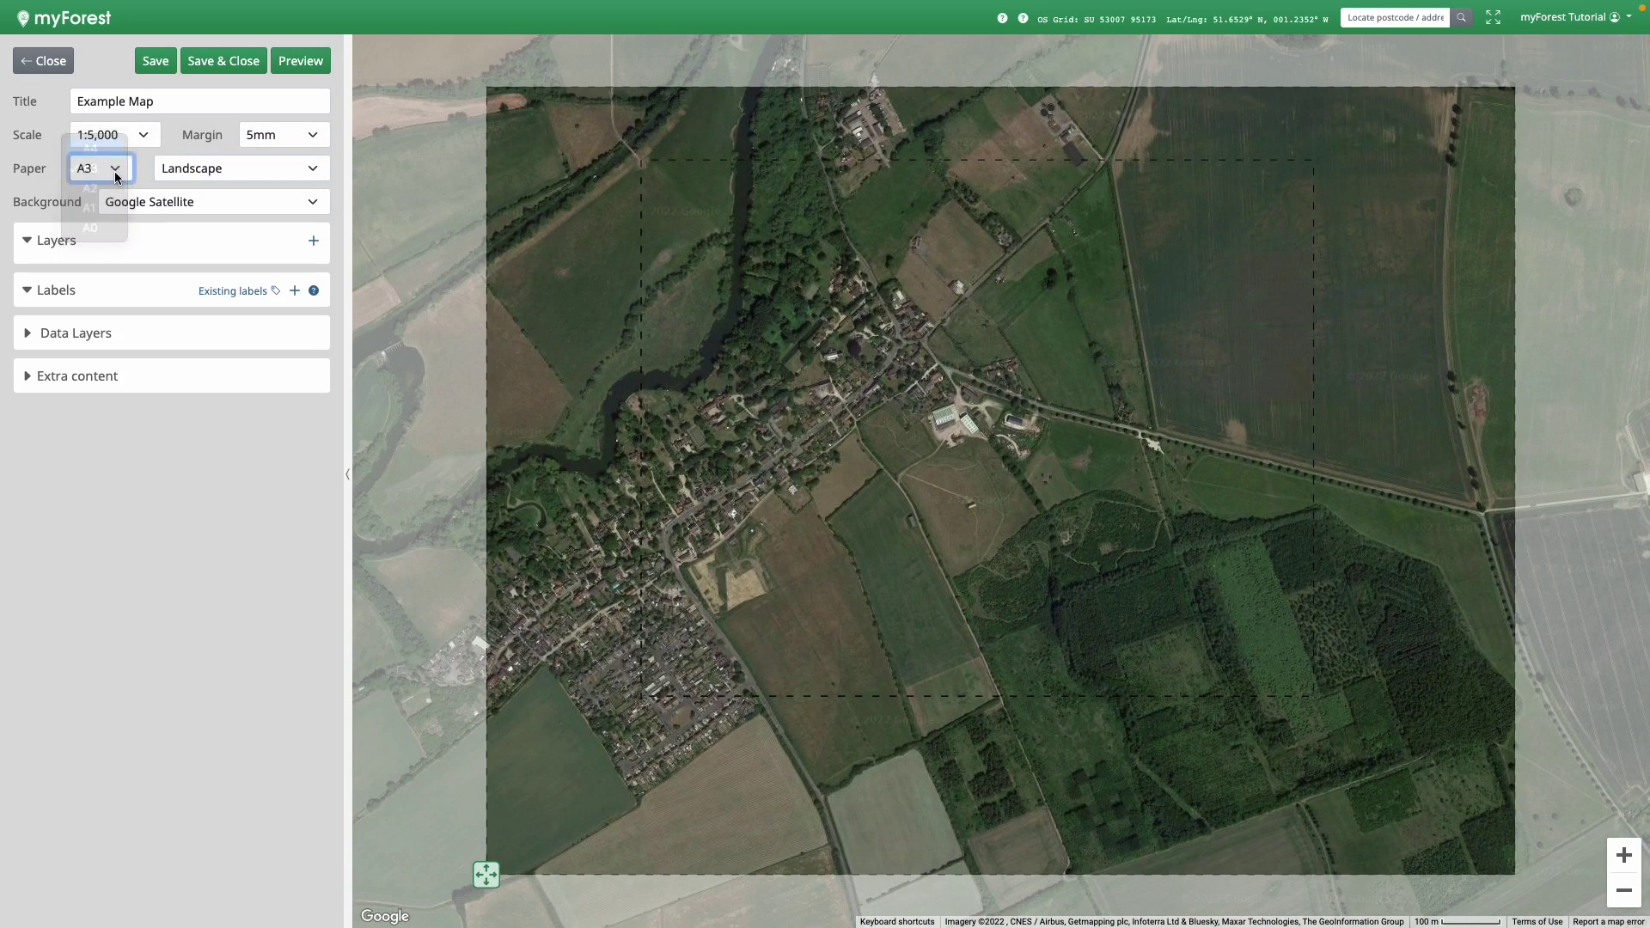
pyautogui.moveTo(665, 750); pyautogui.dragTo(817, 573)
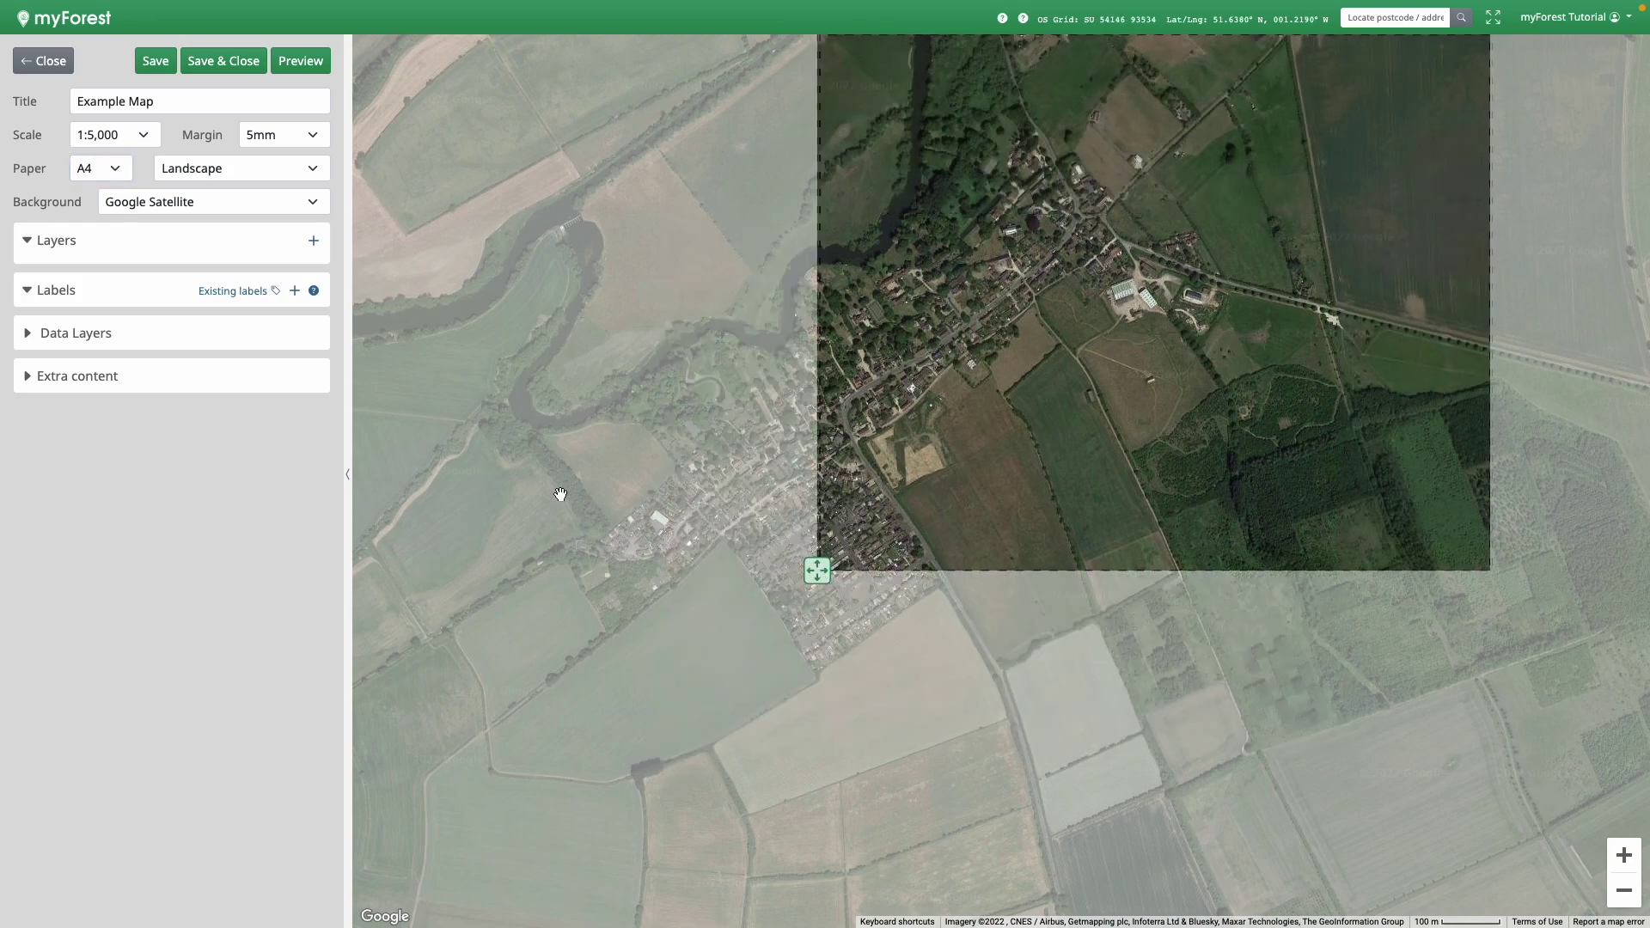
pyautogui.moveTo(1109, 504); pyautogui.dragTo(895, 656)
pyautogui.click(194, 201)
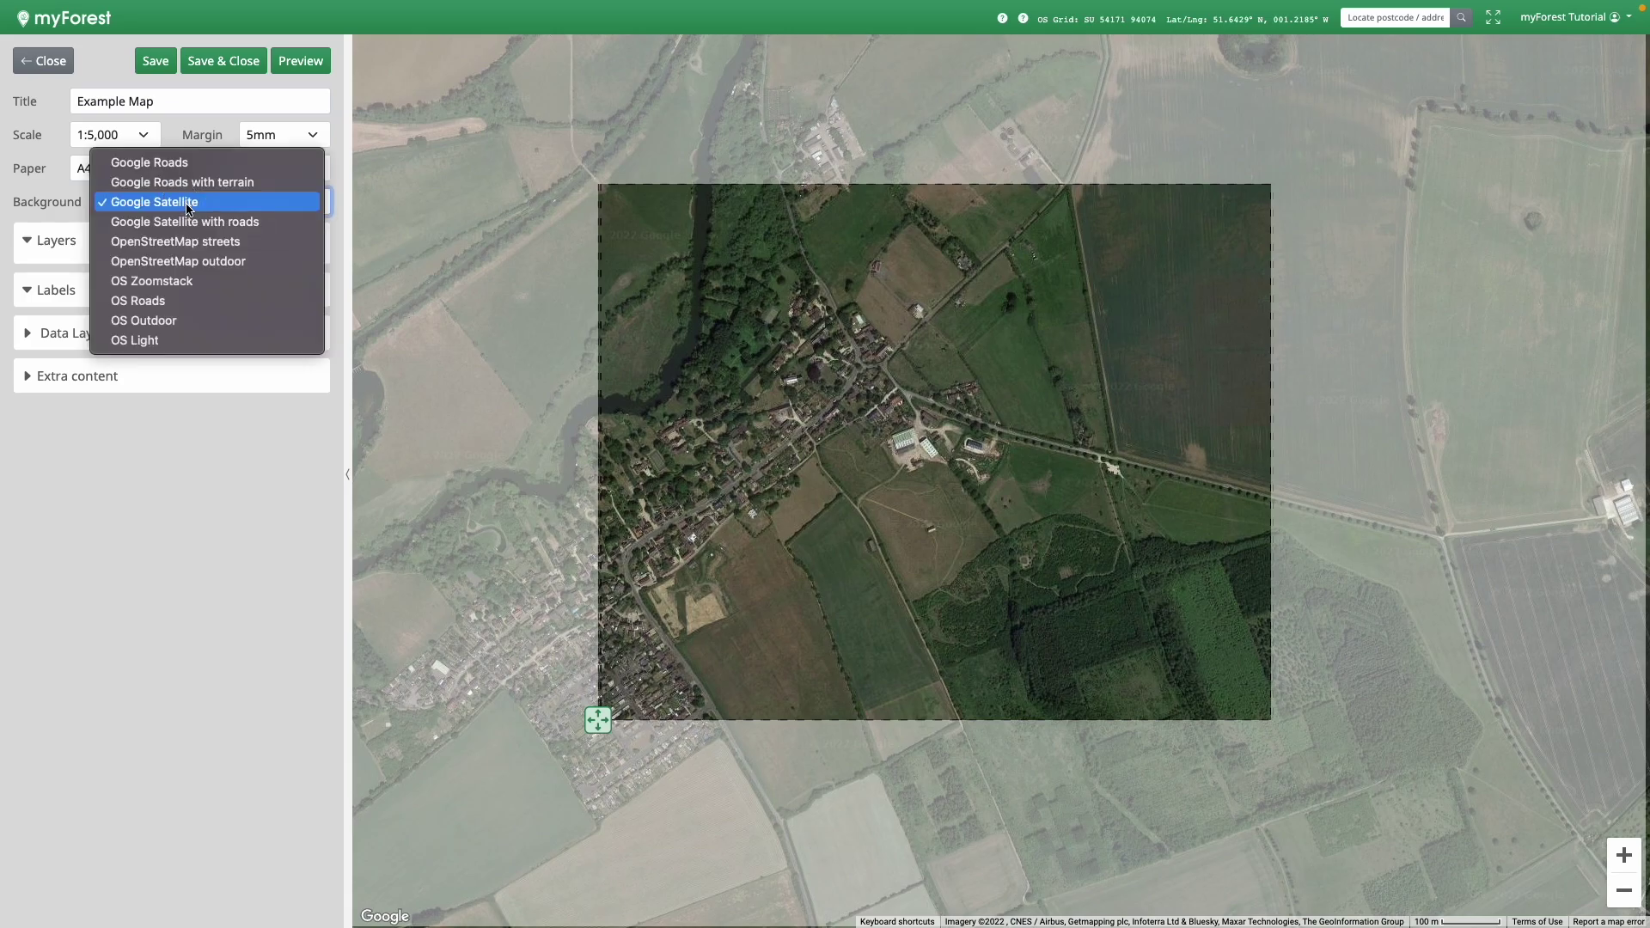
pyautogui.click(193, 304)
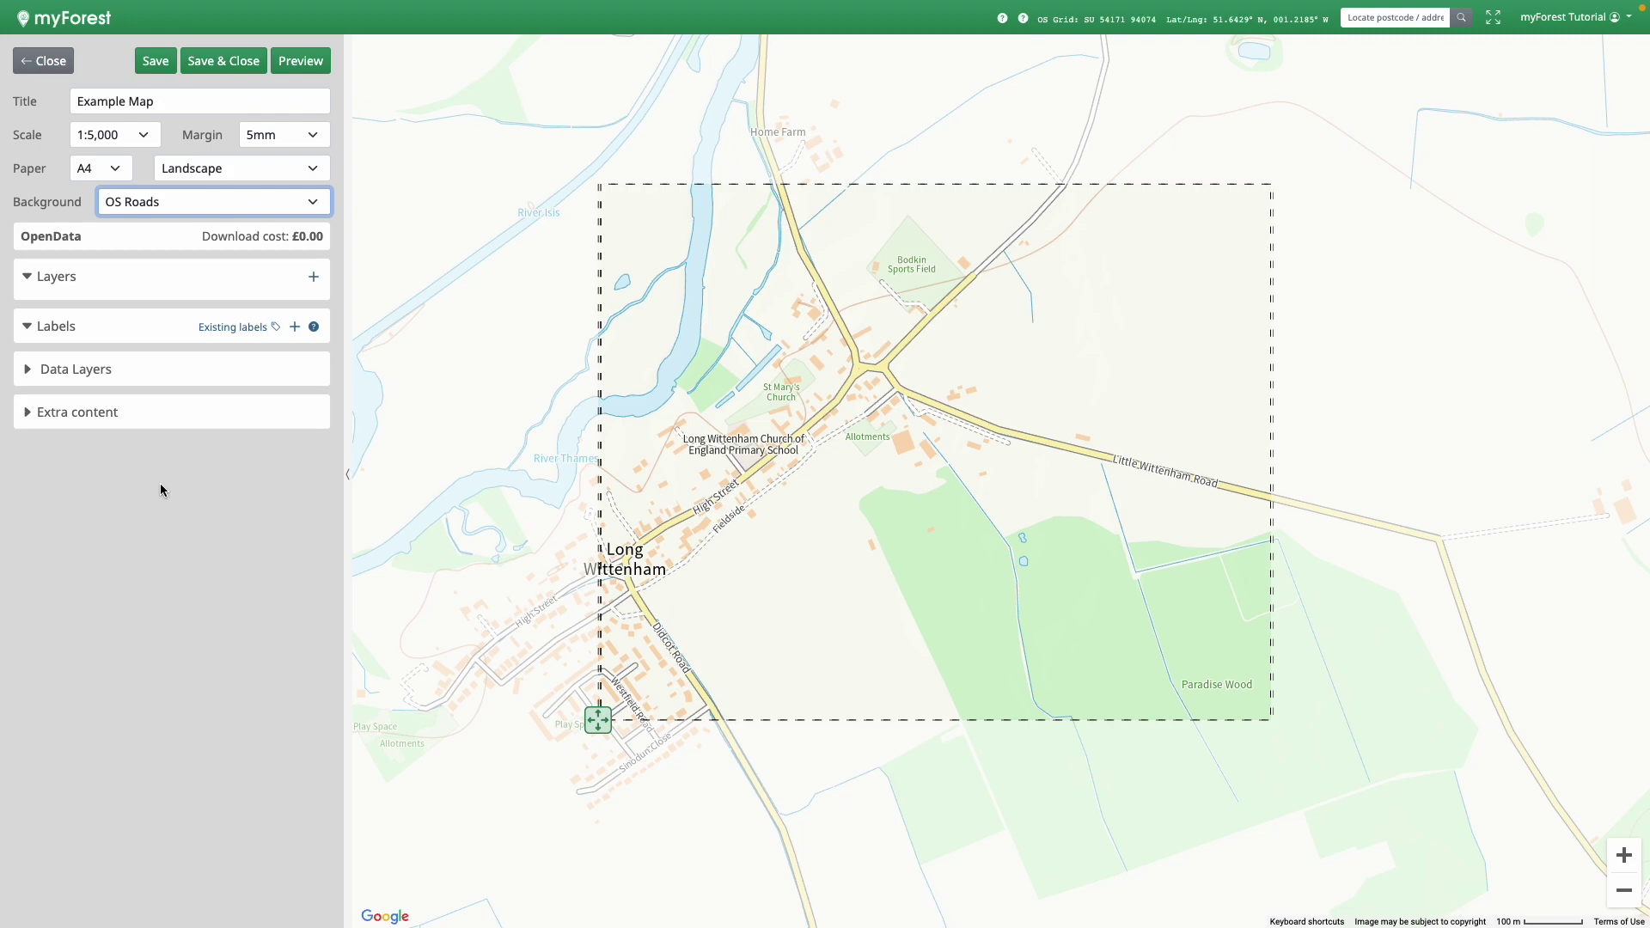
# Step: Add a new layer to the map
pyautogui.click(28, 277)
pyautogui.click(30, 278)
pyautogui.click(108, 284)
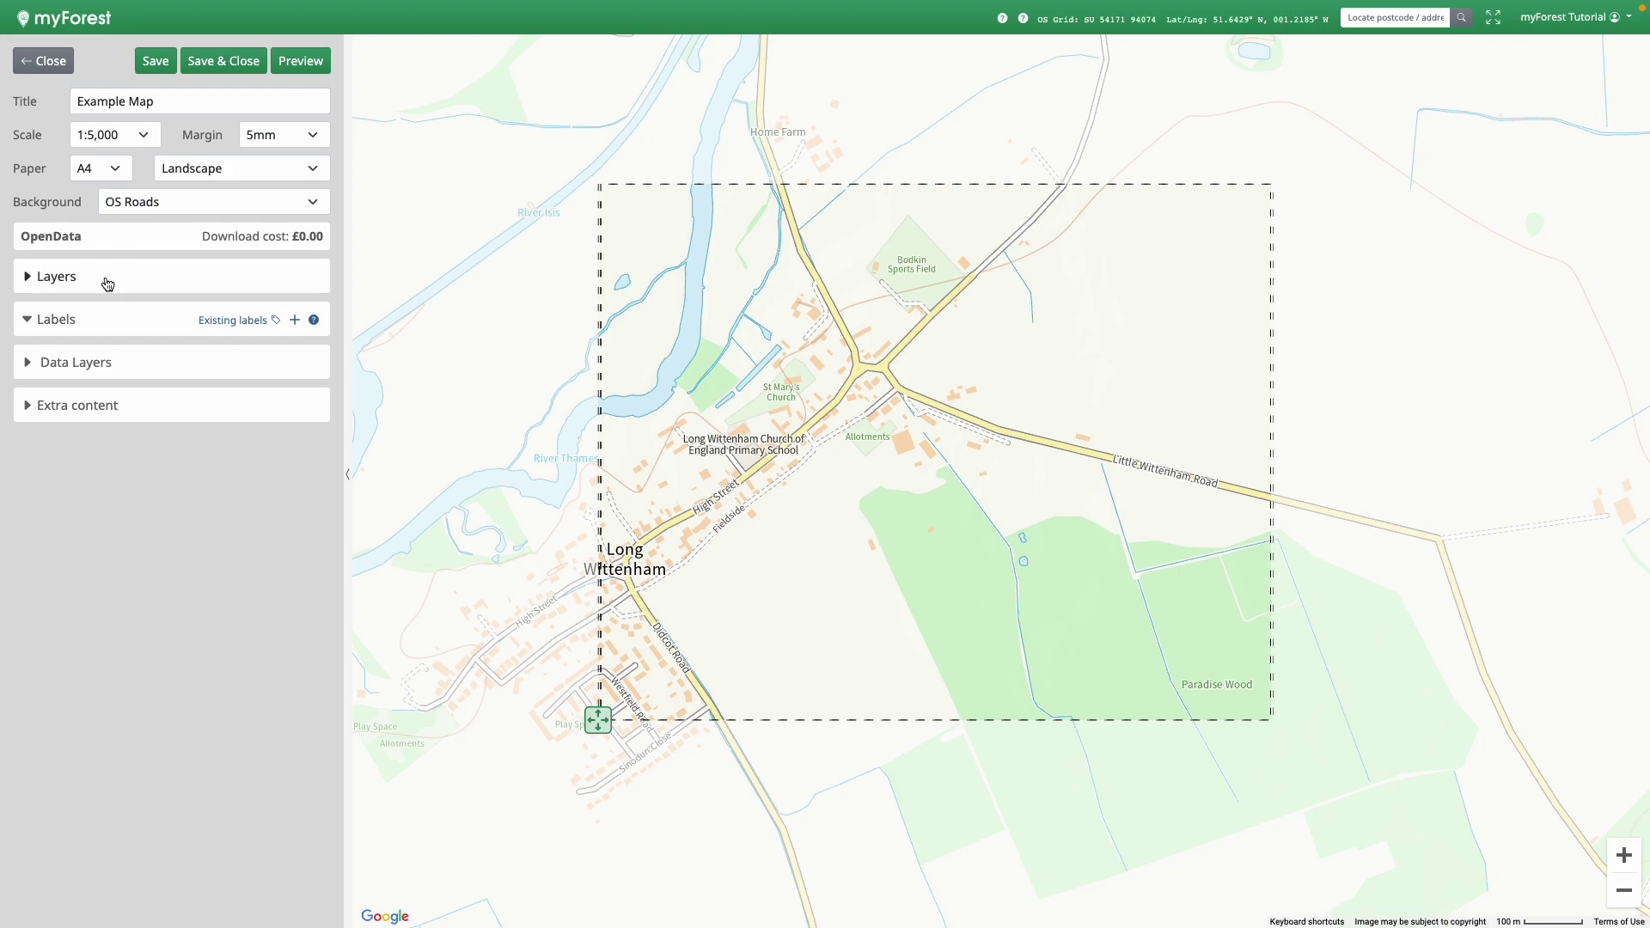
pyautogui.click(110, 283)
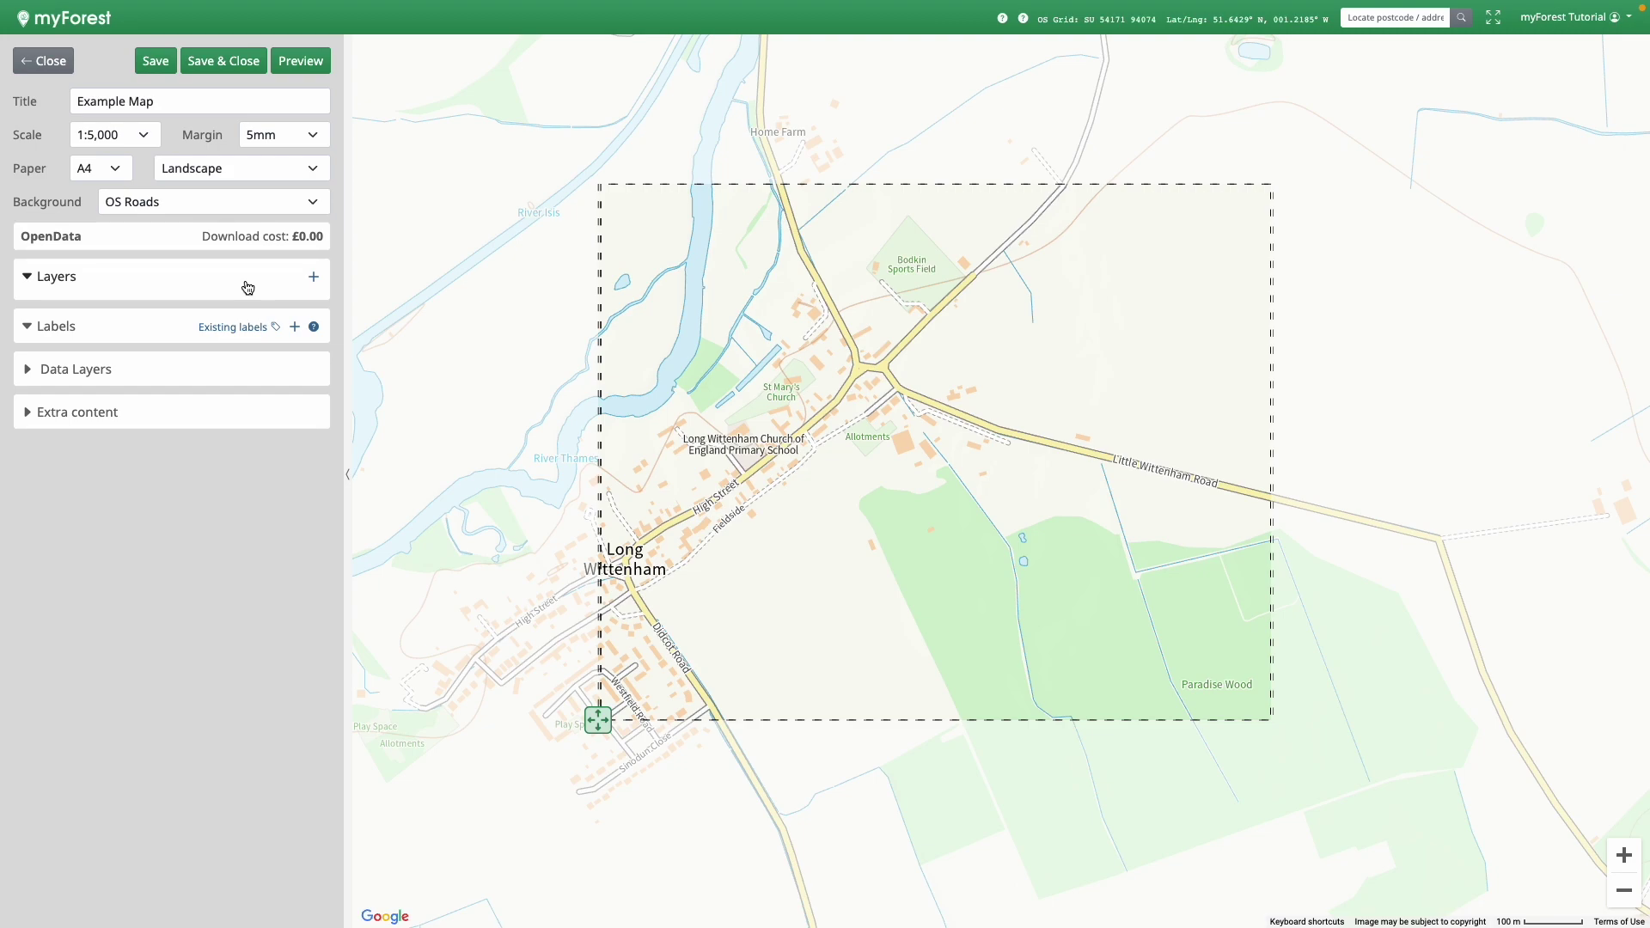
pyautogui.click(313, 279)
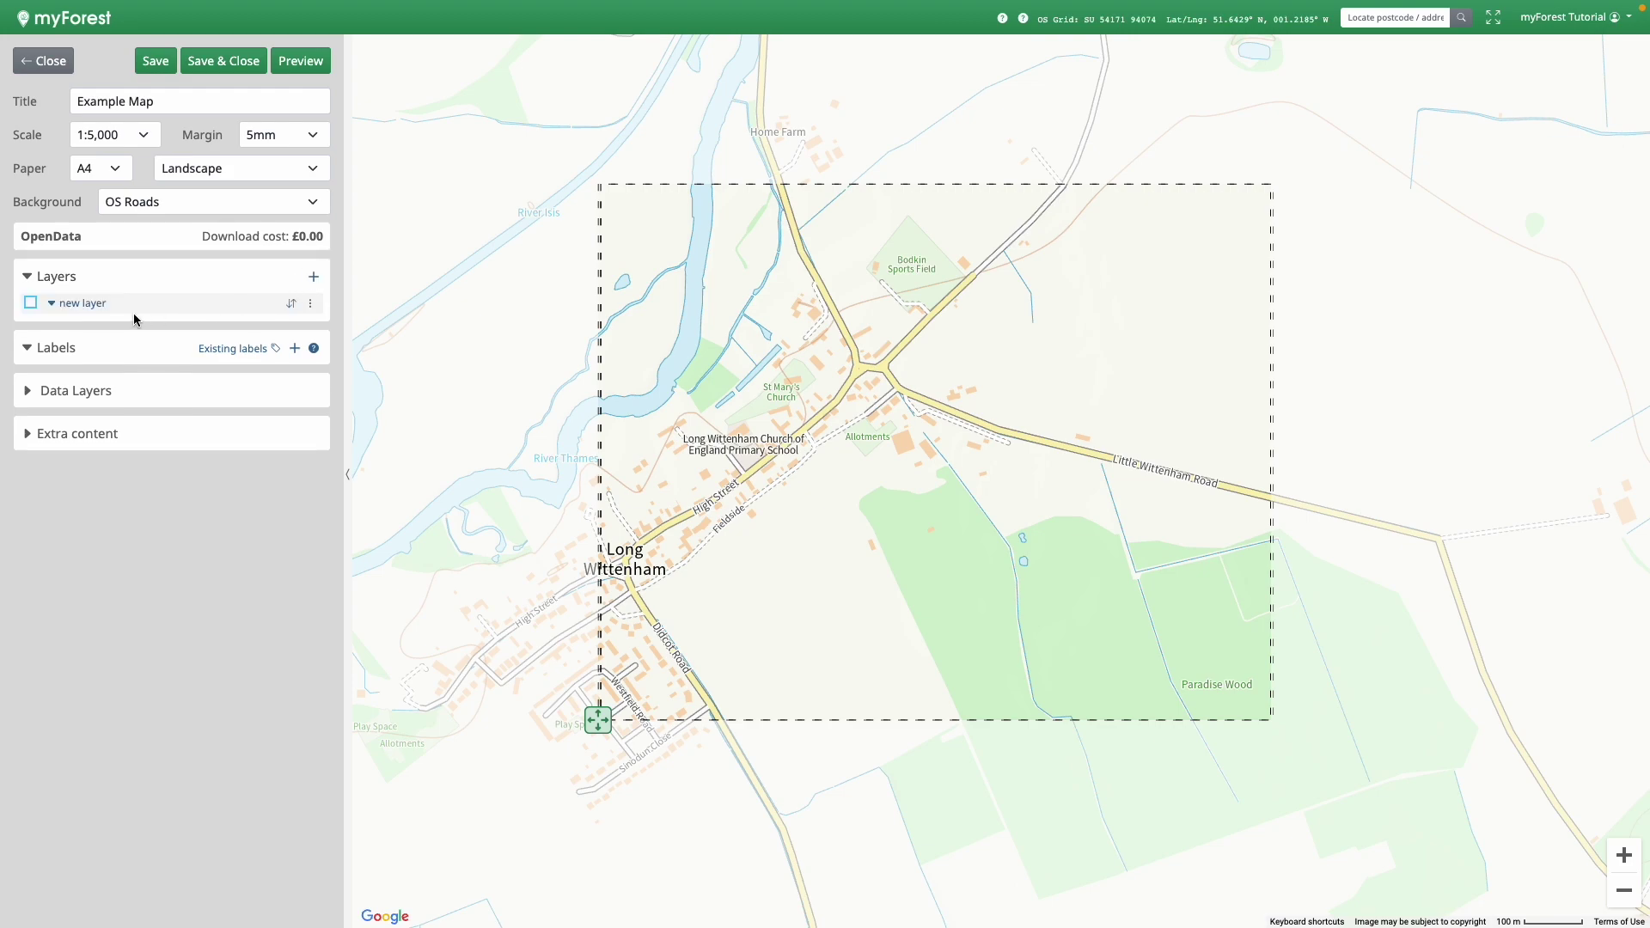
pyautogui.click(51, 306)
pyautogui.click(51, 306)
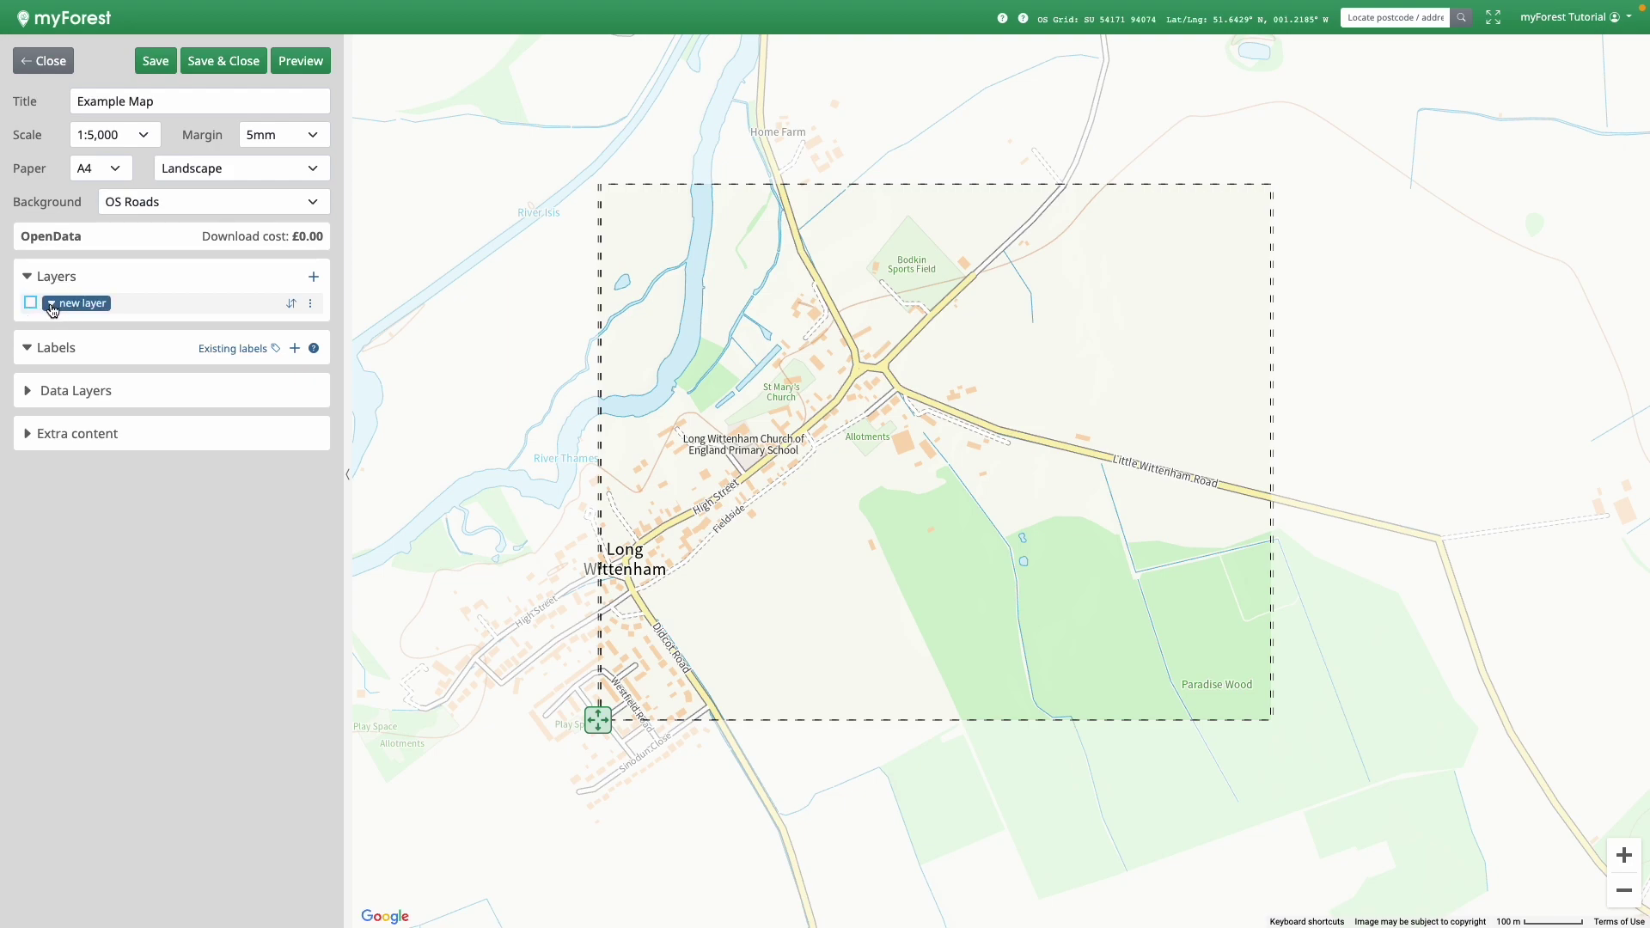
# Step: Change the new layer's title to Site Boundary
pyautogui.click(308, 307)
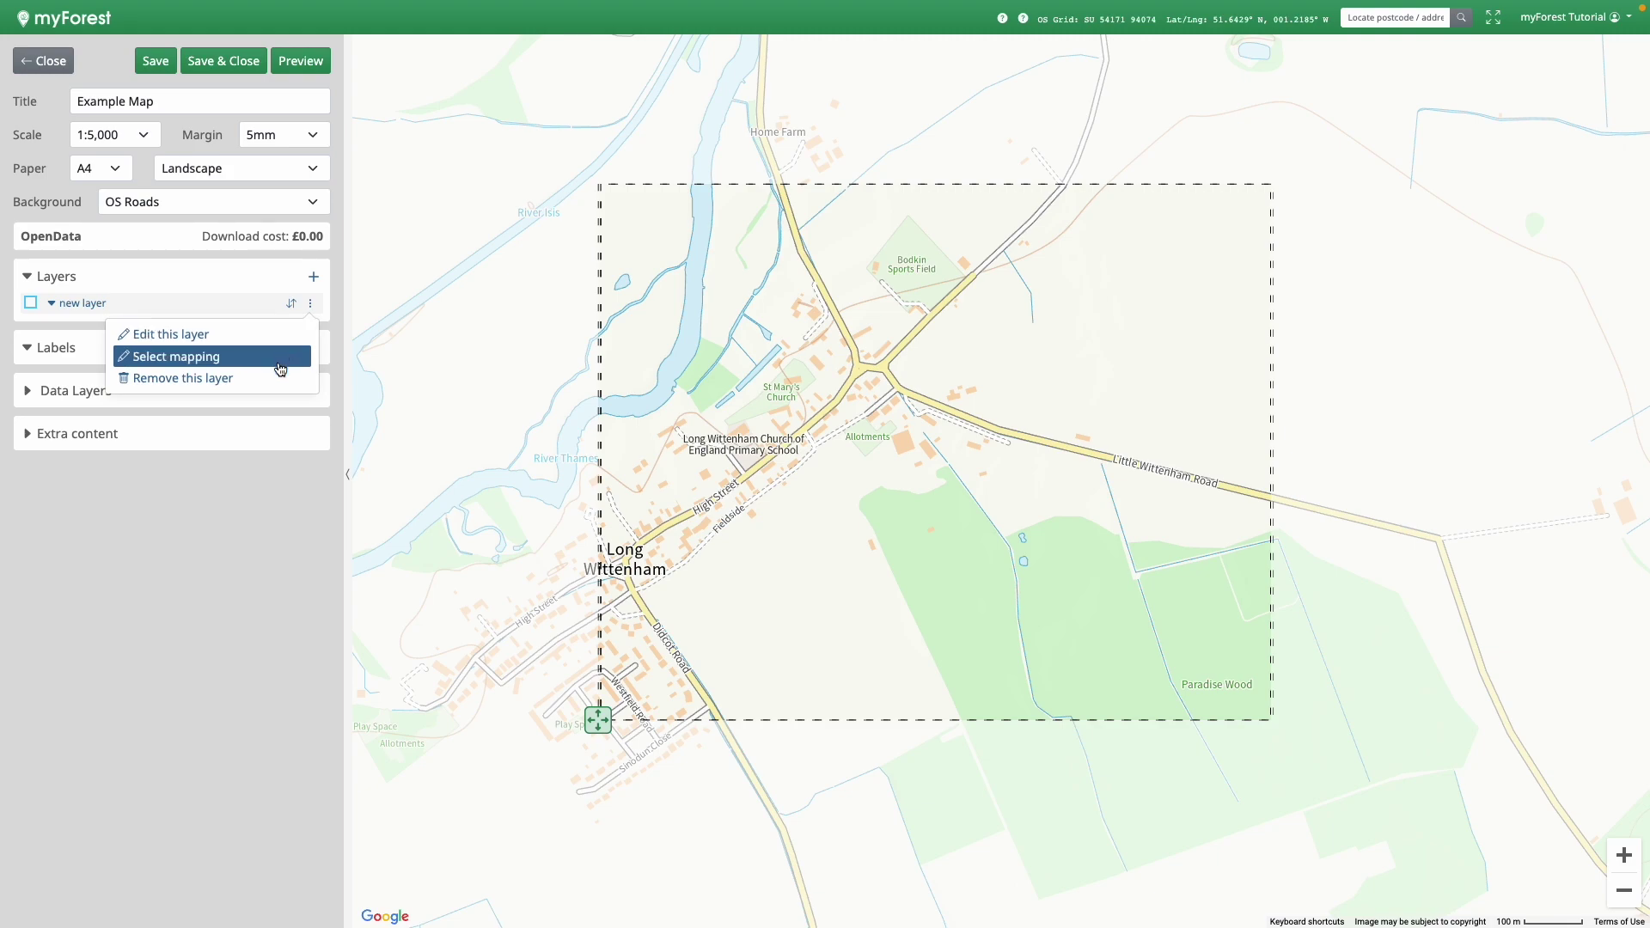
pyautogui.click(218, 341)
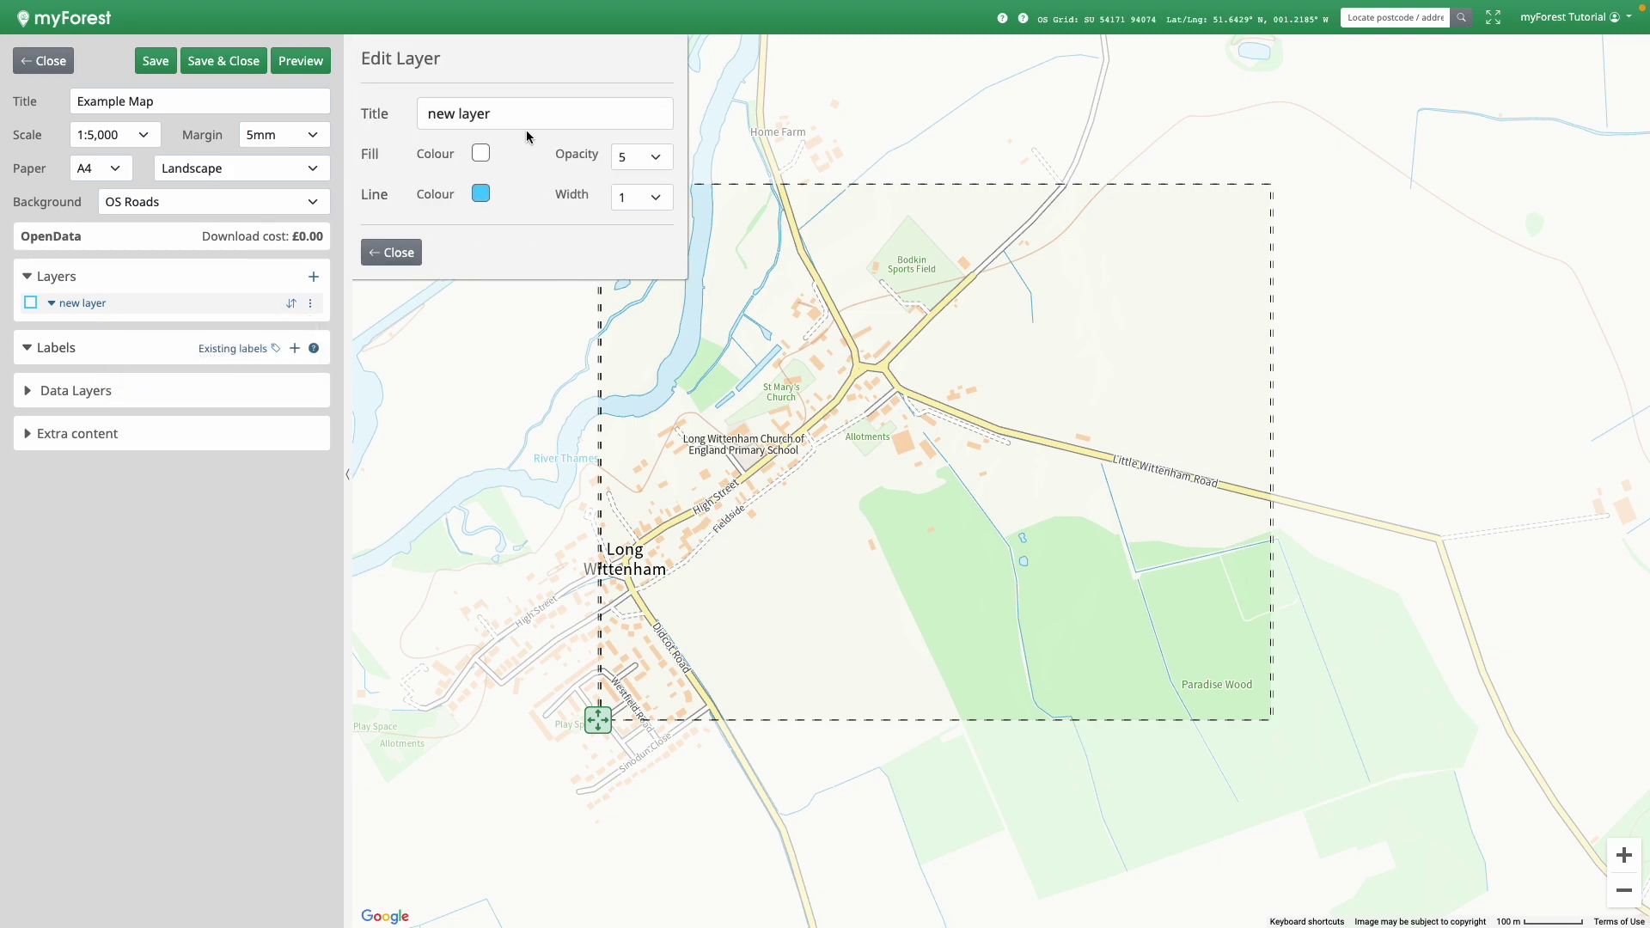
pyautogui.click(532, 110)
pyautogui.moveTo(532, 110); pyautogui.dragTo(377, 111)
pyautogui.write('Sit')
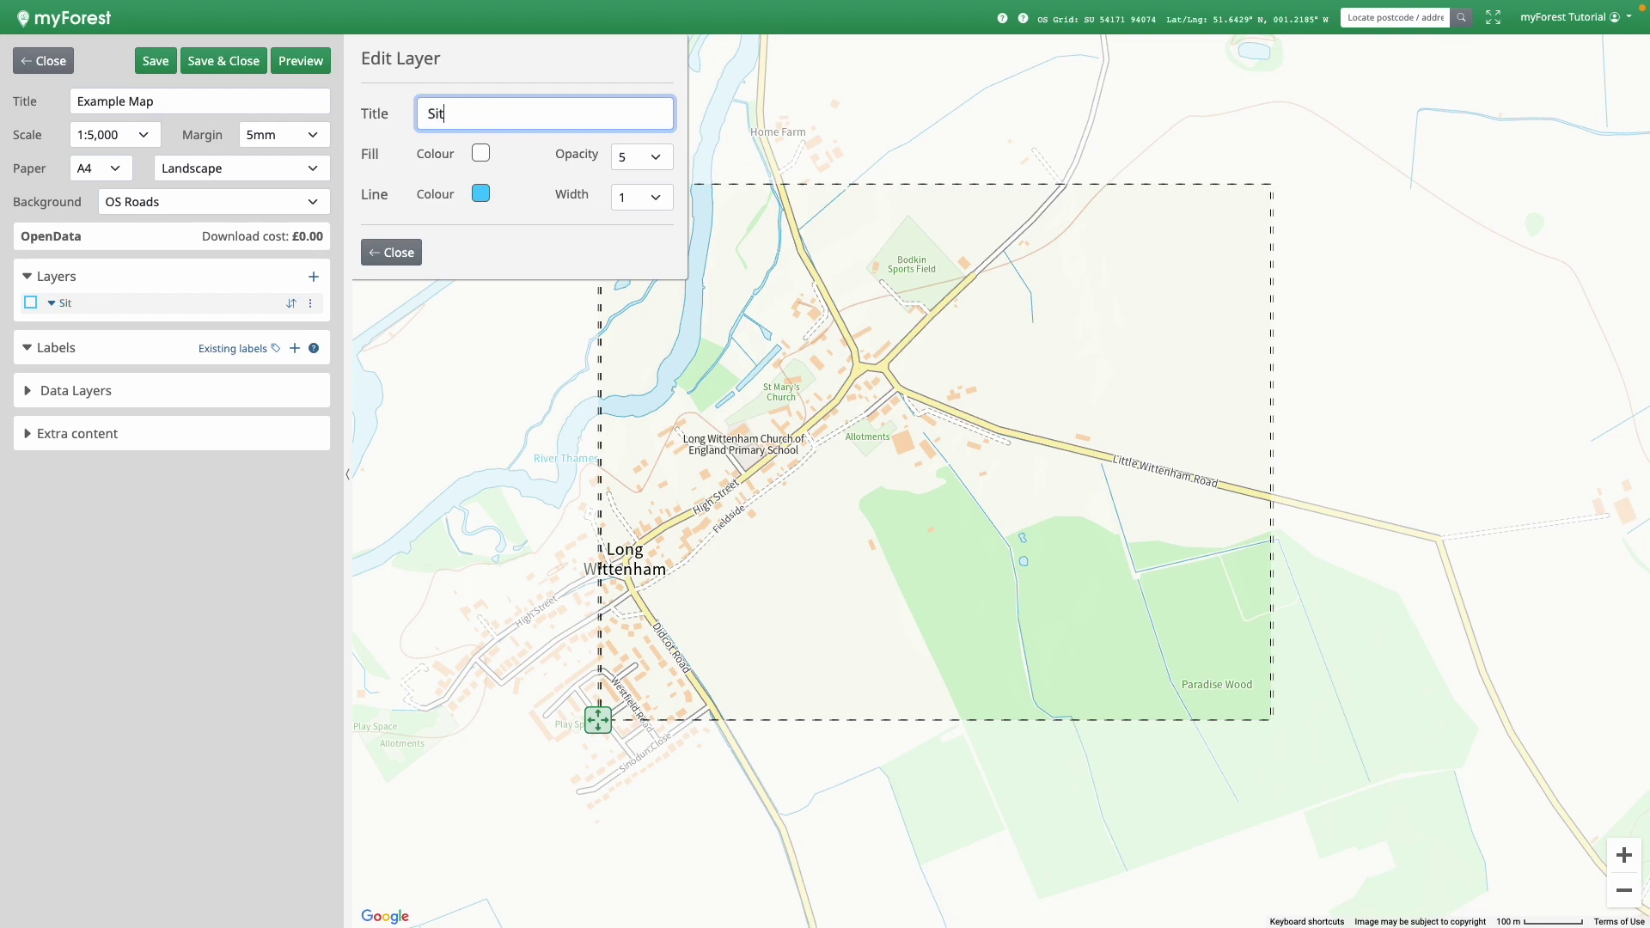
pyautogui.write('e Boundary')
# Step: Style the Site Boundary layer with fill opacity 0, a red line and line width 3
pyautogui.click(481, 153)
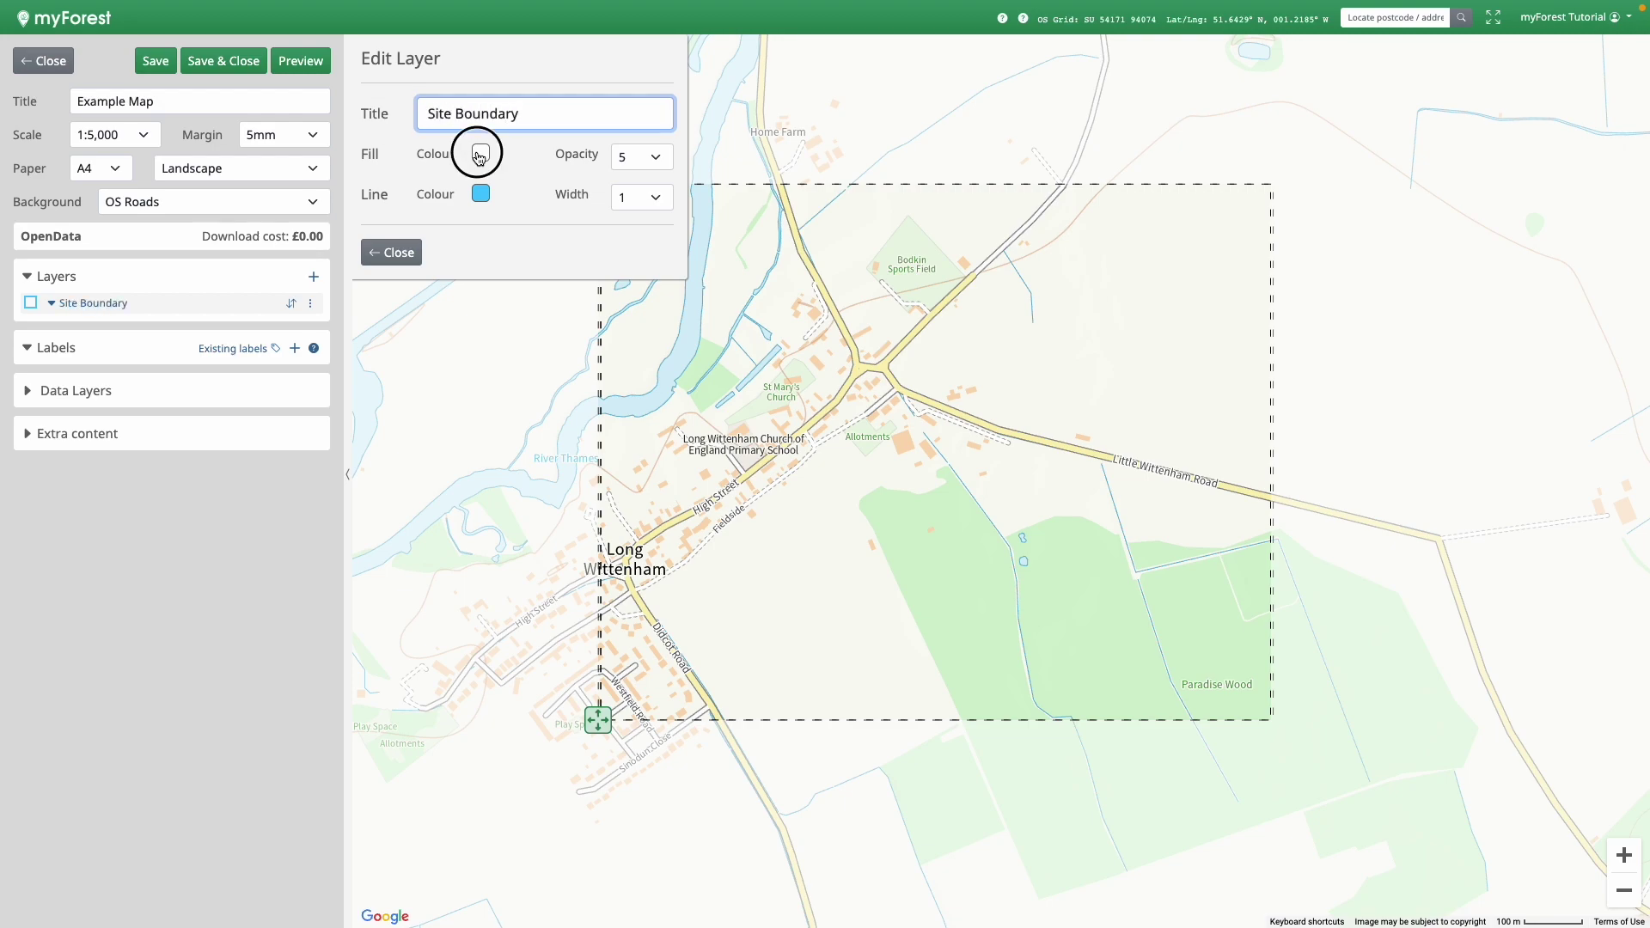
pyautogui.click(655, 157)
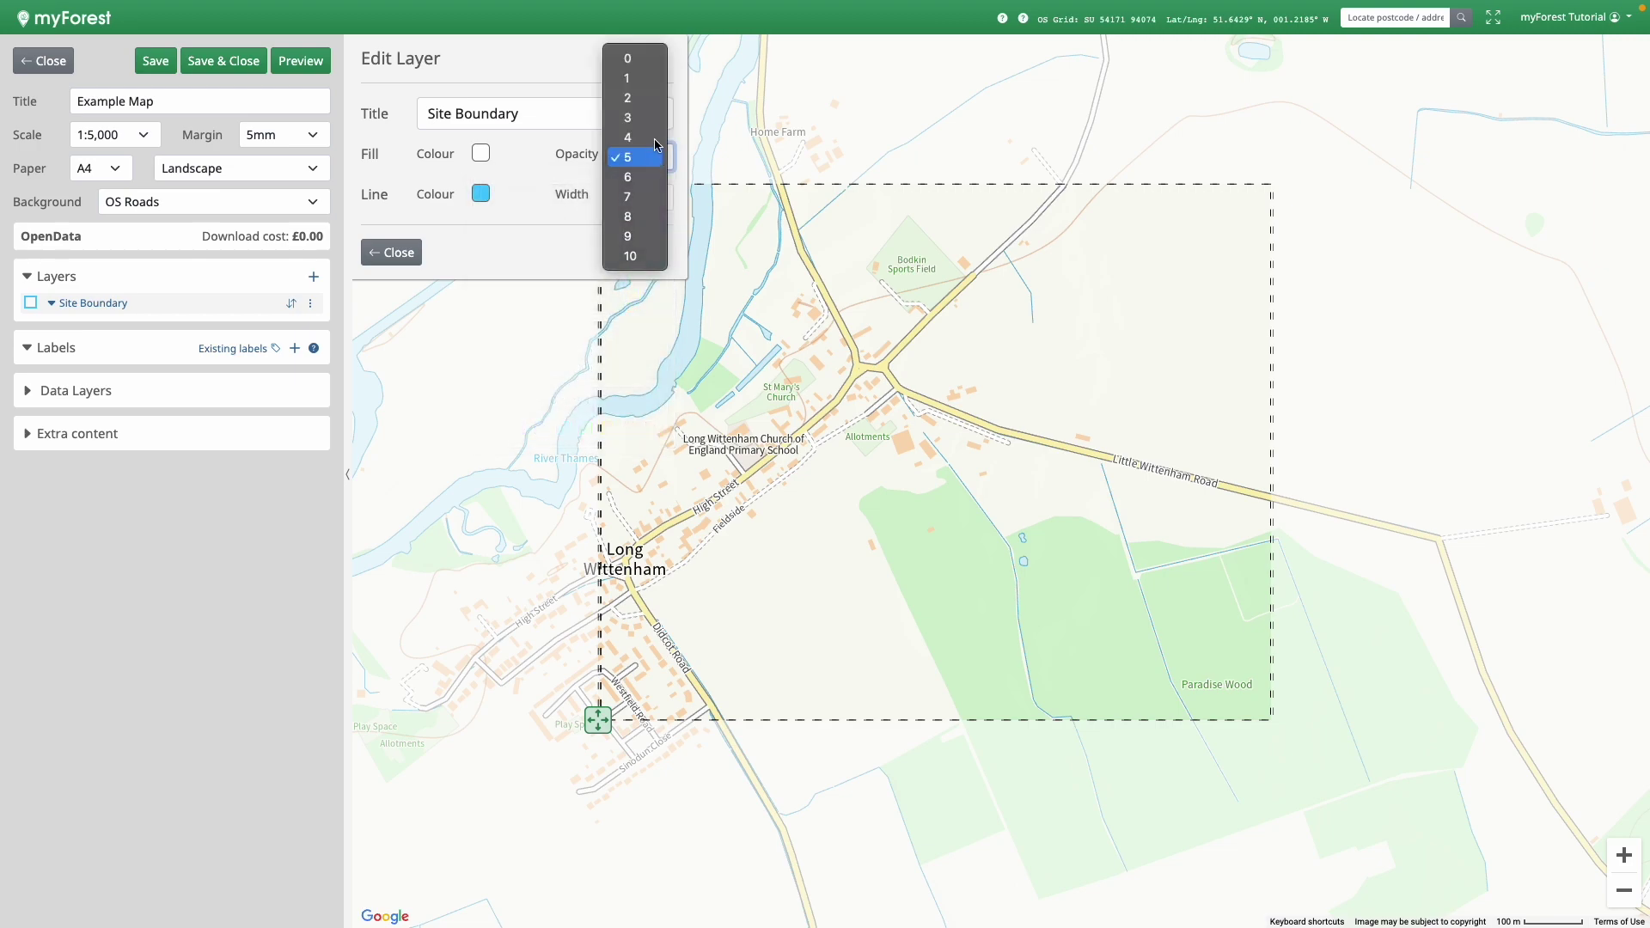
pyautogui.click(638, 58)
pyautogui.click(480, 193)
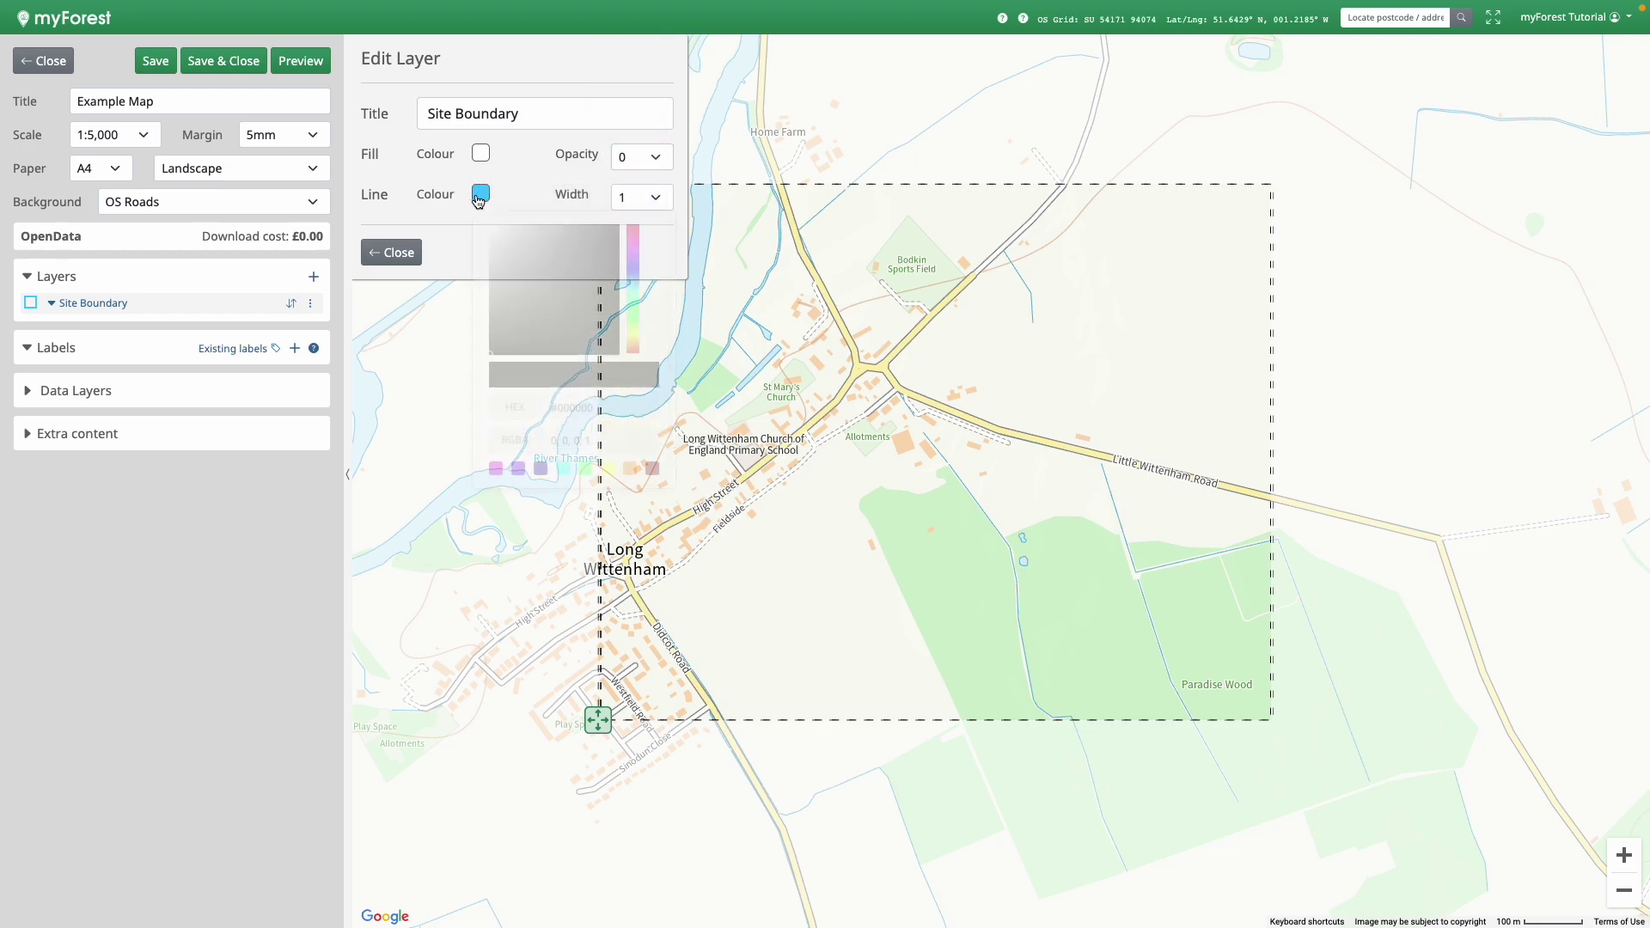
pyautogui.click(633, 225)
pyautogui.click(643, 197)
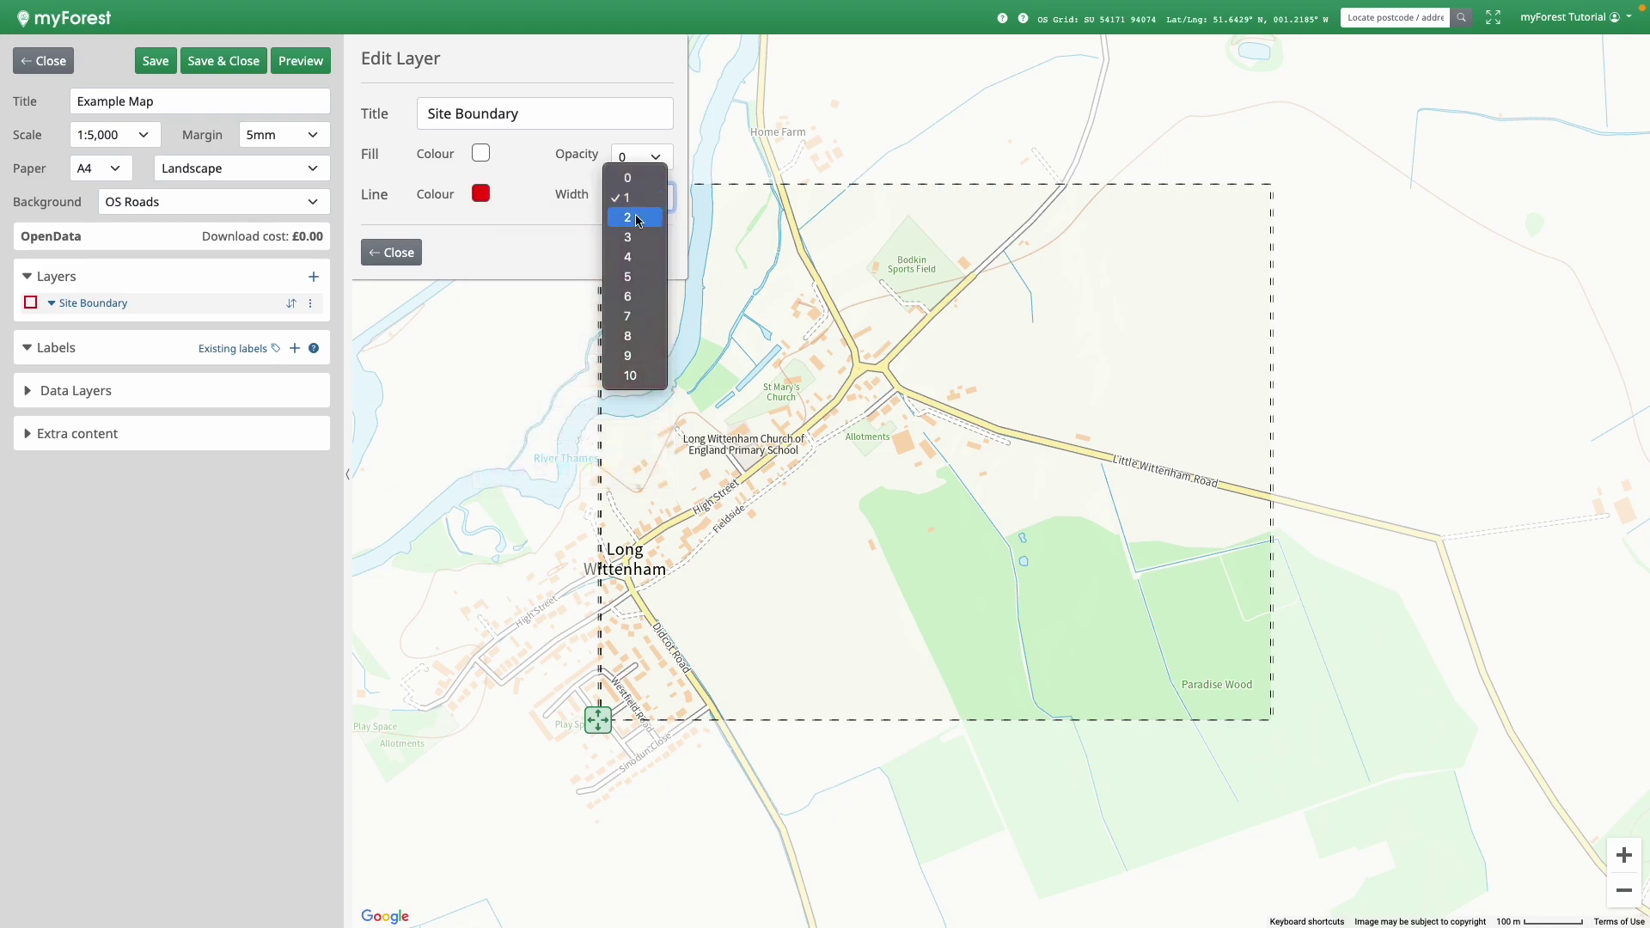
pyautogui.click(630, 237)
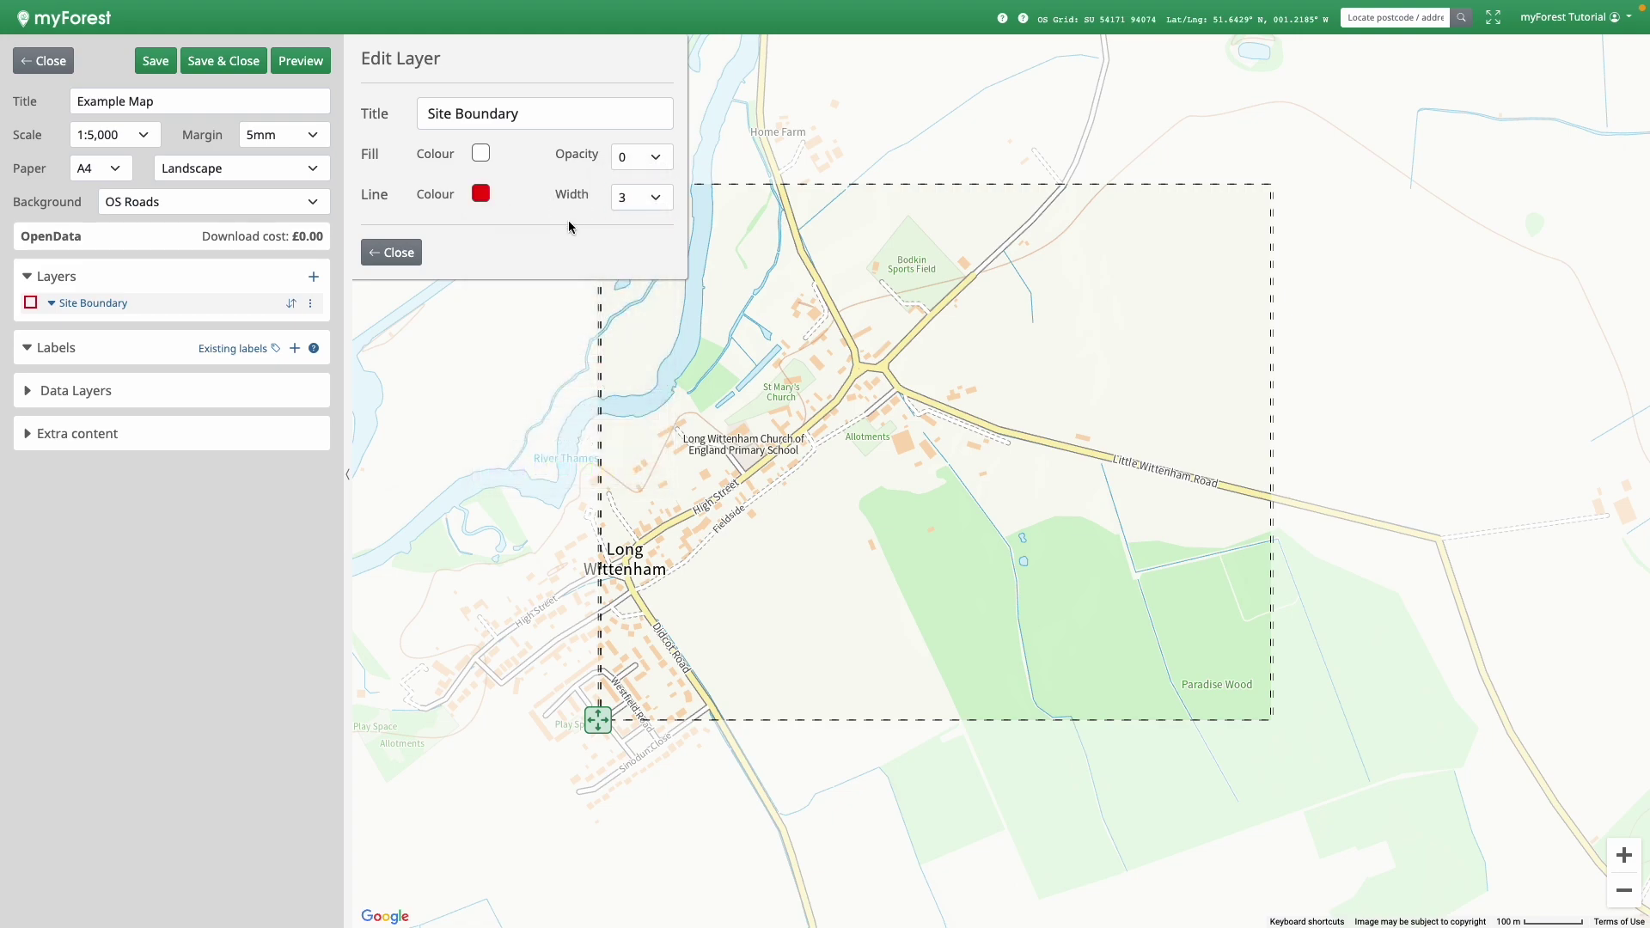
pyautogui.click(397, 251)
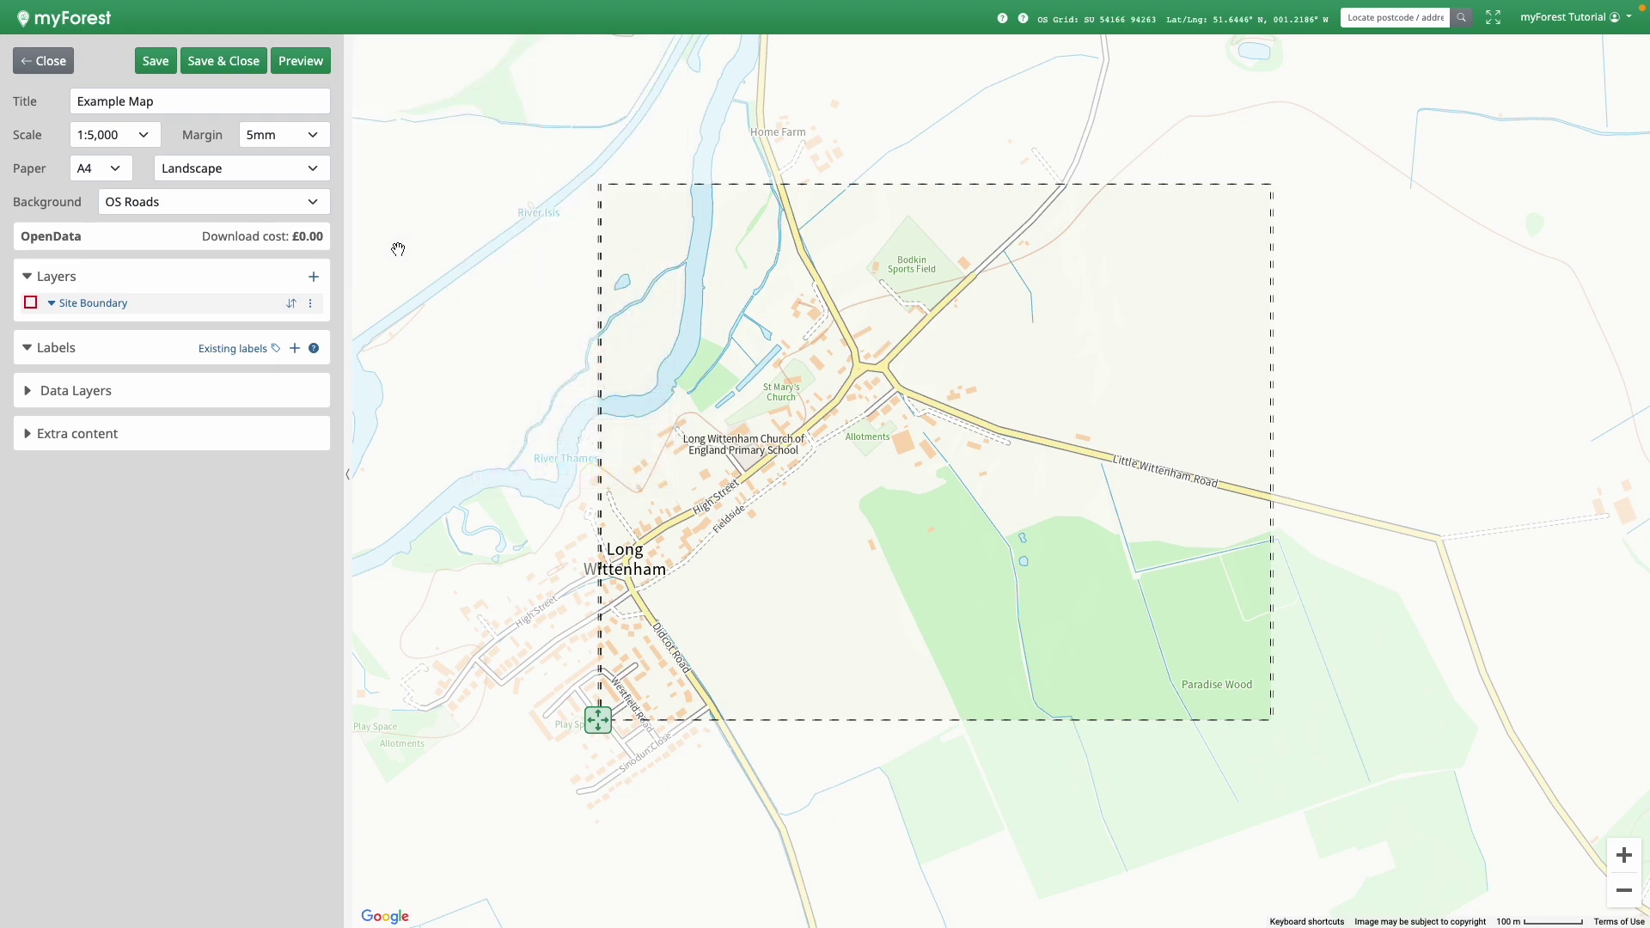
# Step: Assign the Site Boundary feature to the Site Boundary layer and shift the print area slightly southeast
pyautogui.click(316, 305)
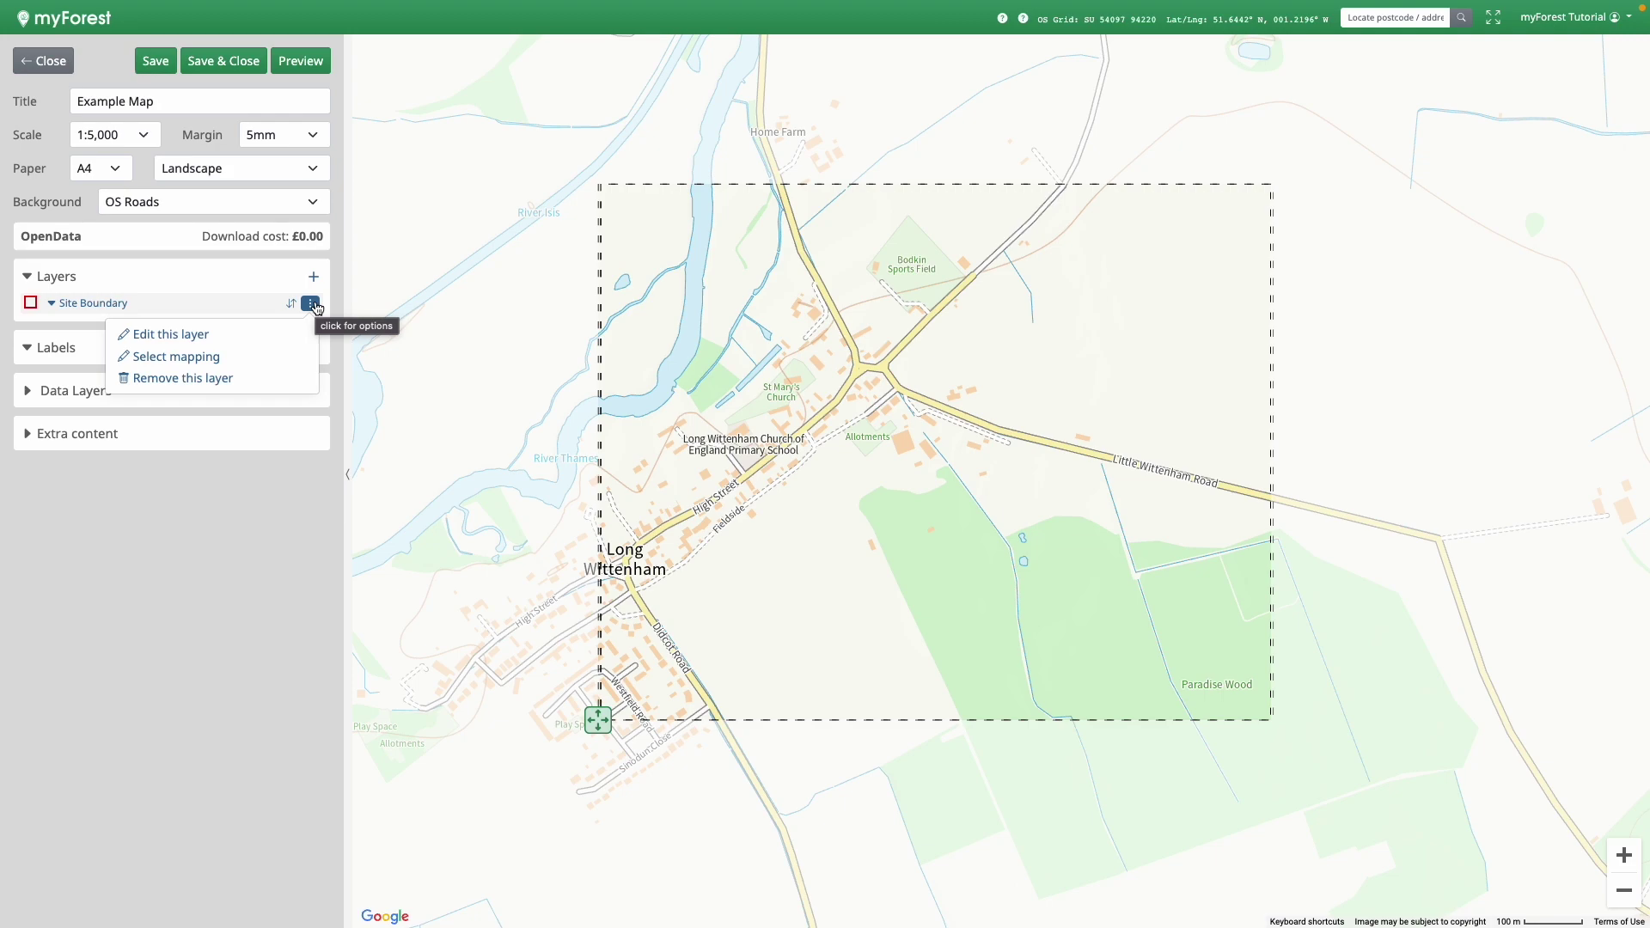
pyautogui.click(239, 359)
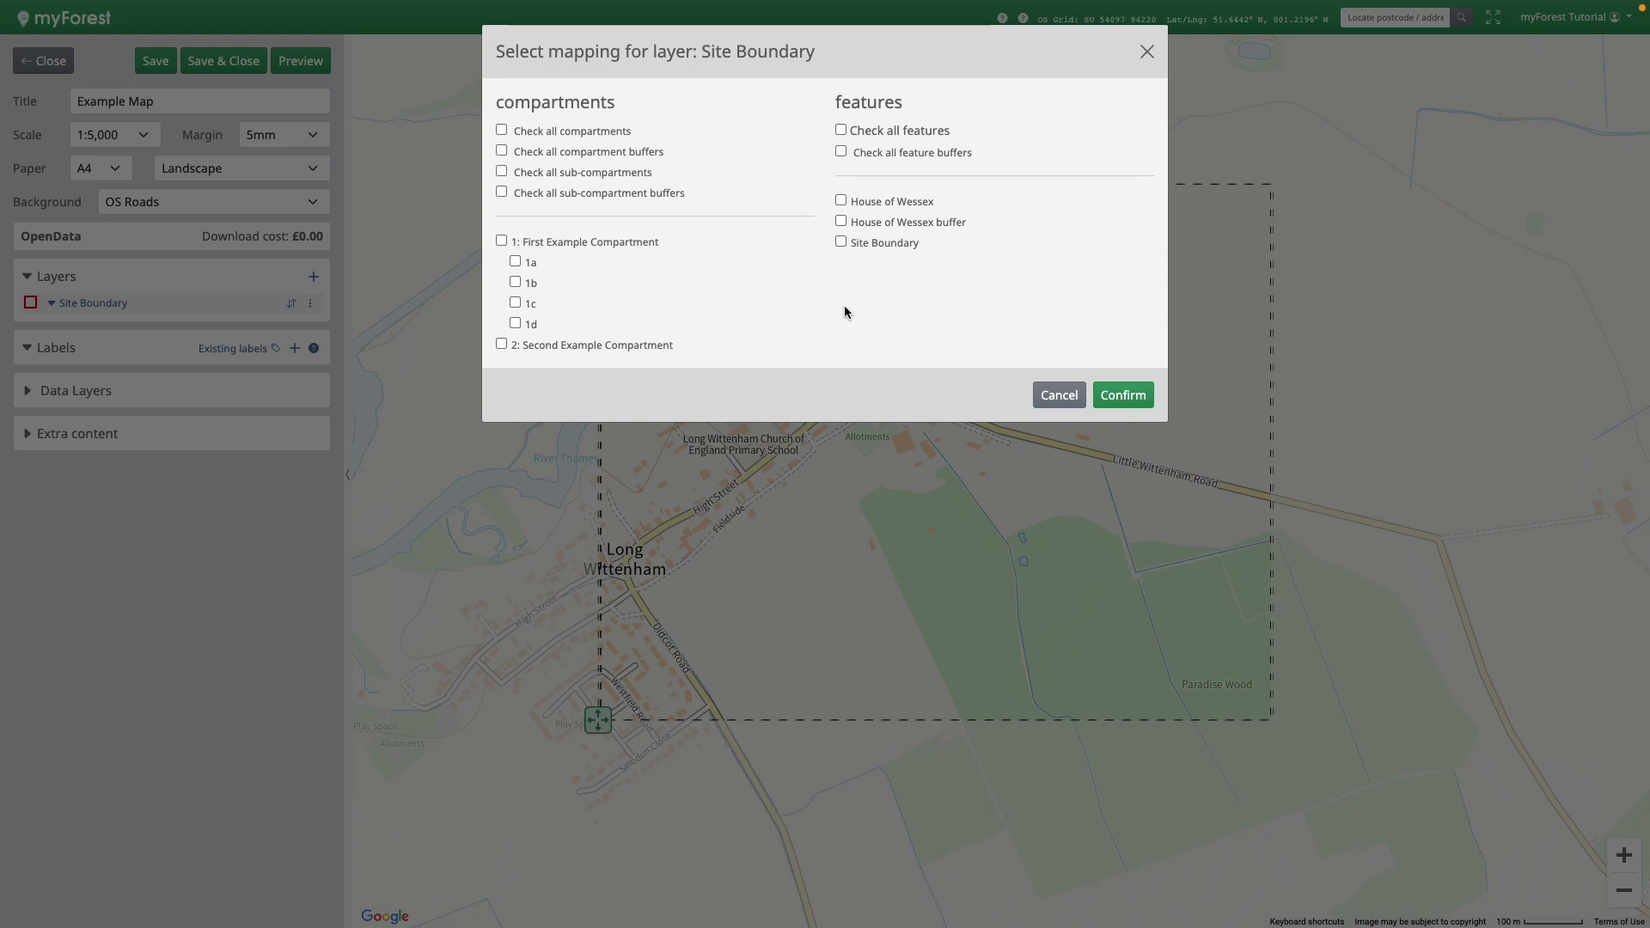
pyautogui.click(842, 242)
pyautogui.click(1122, 395)
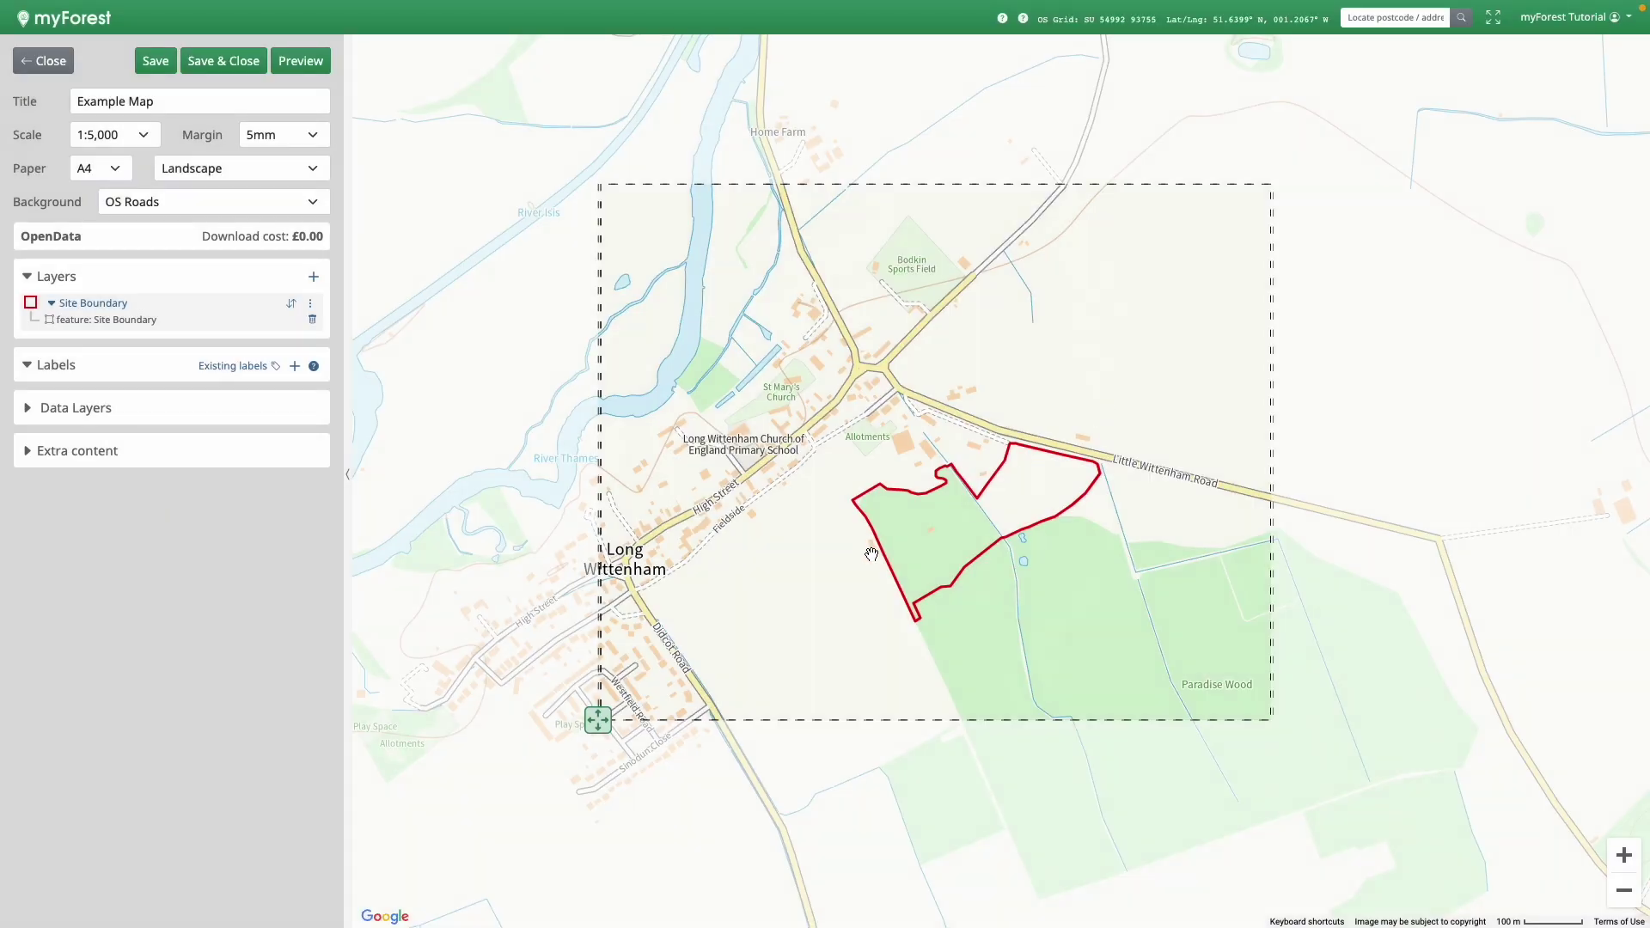
pyautogui.moveTo(706, 681); pyautogui.dragTo(627, 584)
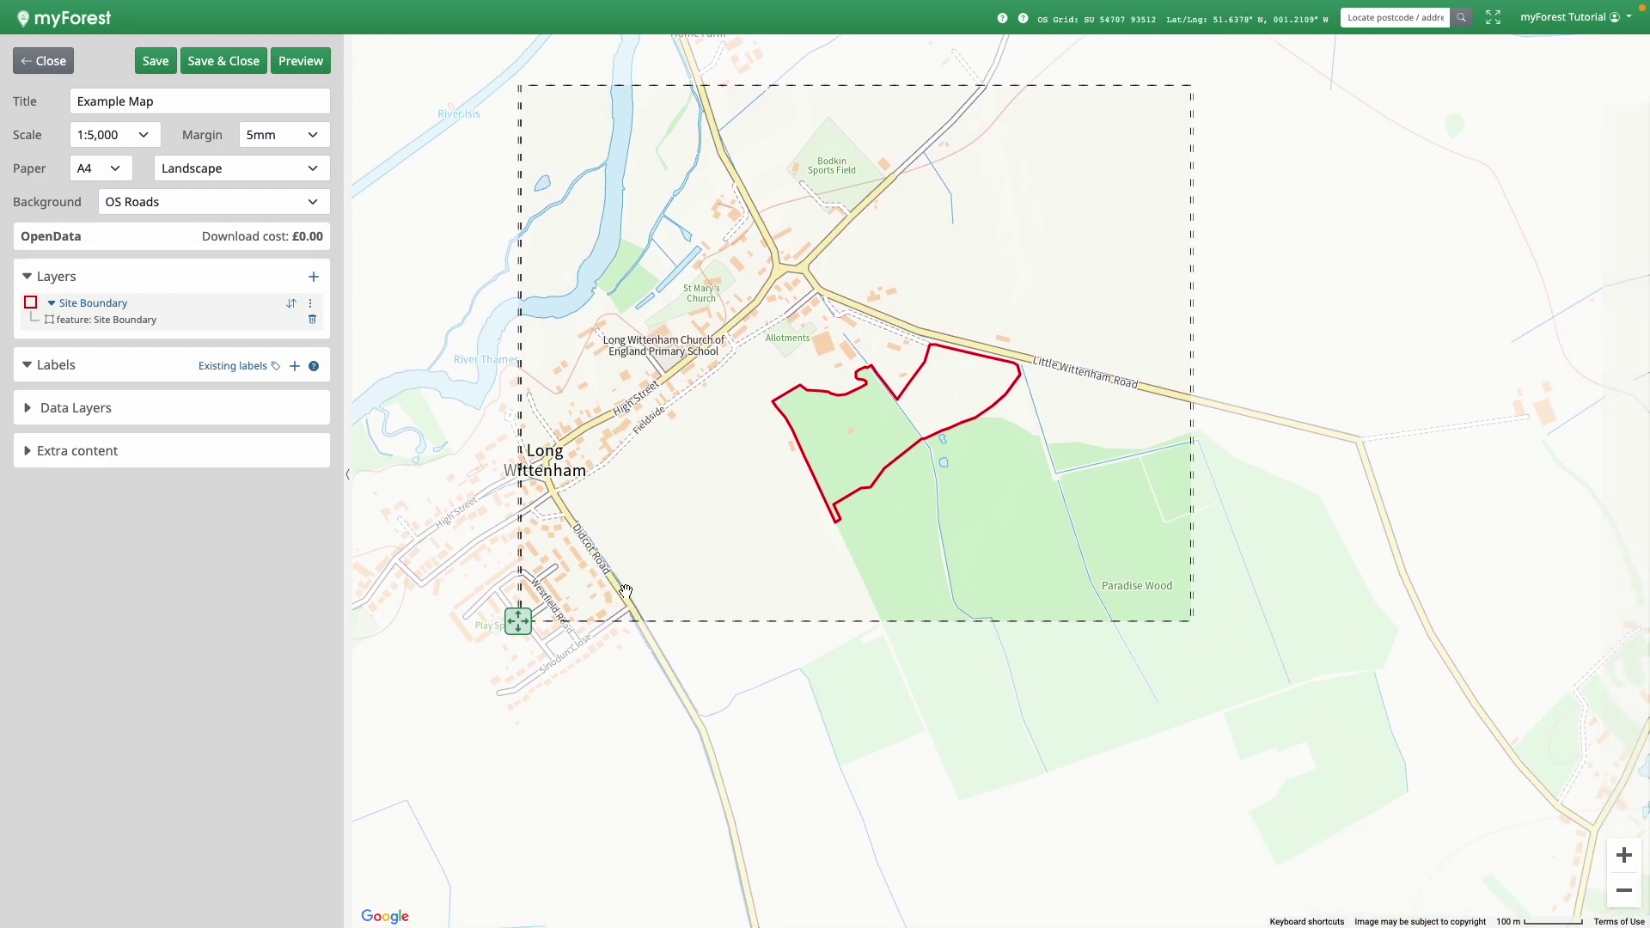
pyautogui.moveTo(519, 621); pyautogui.dragTo(559, 667)
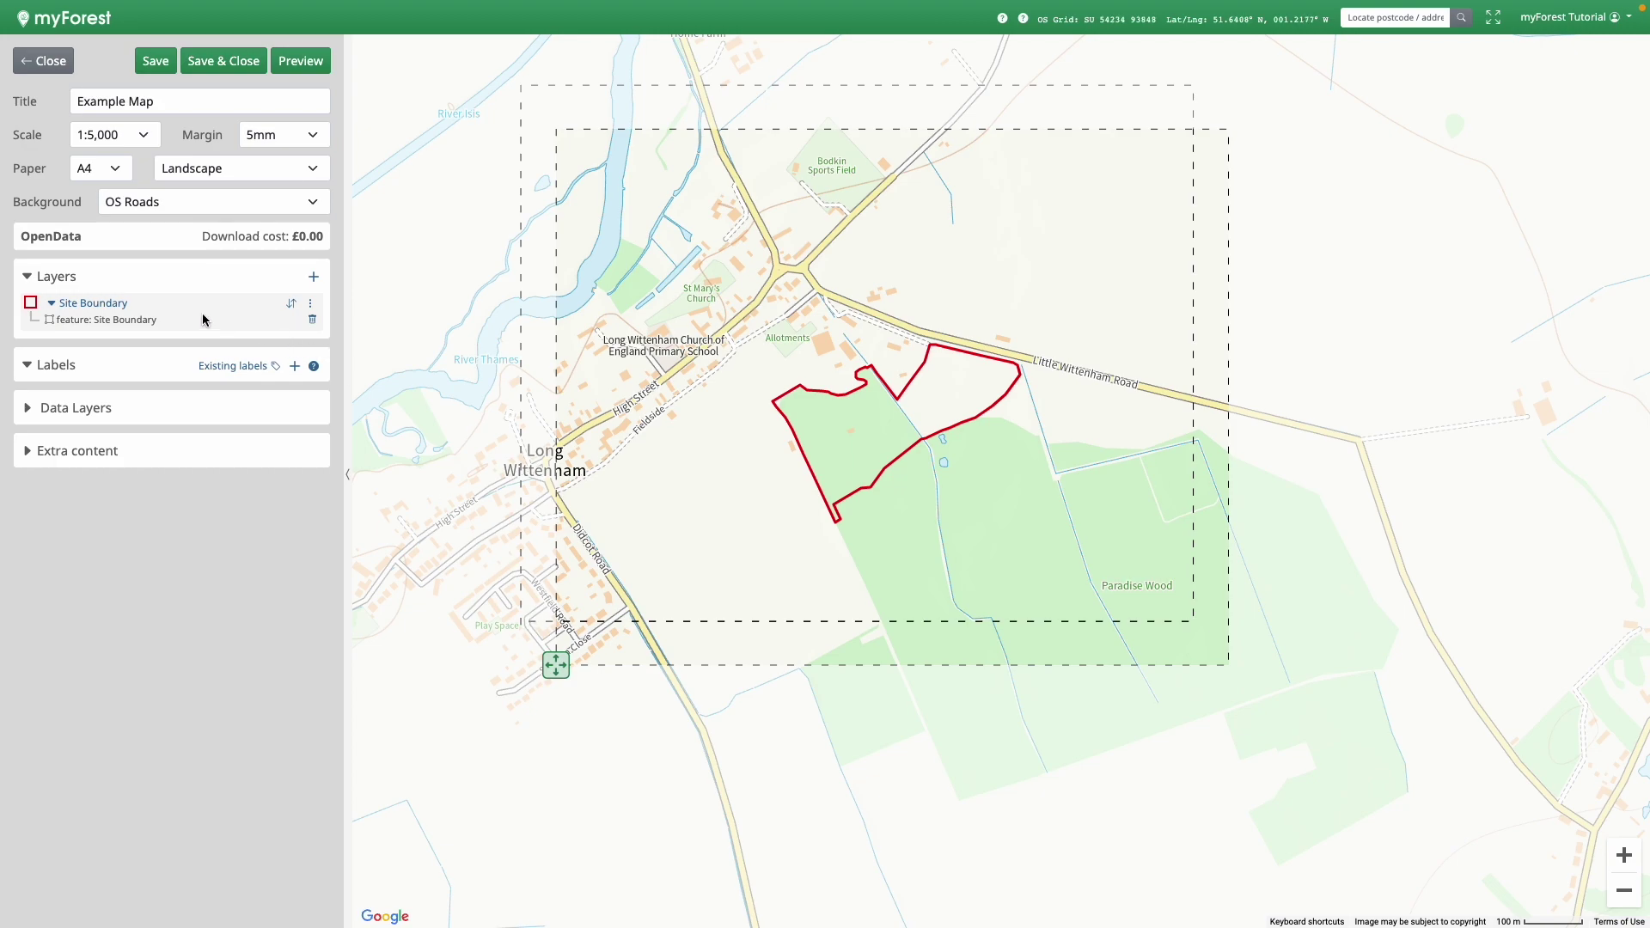
# Step: Add a second layer and title it Compartments
pyautogui.click(314, 277)
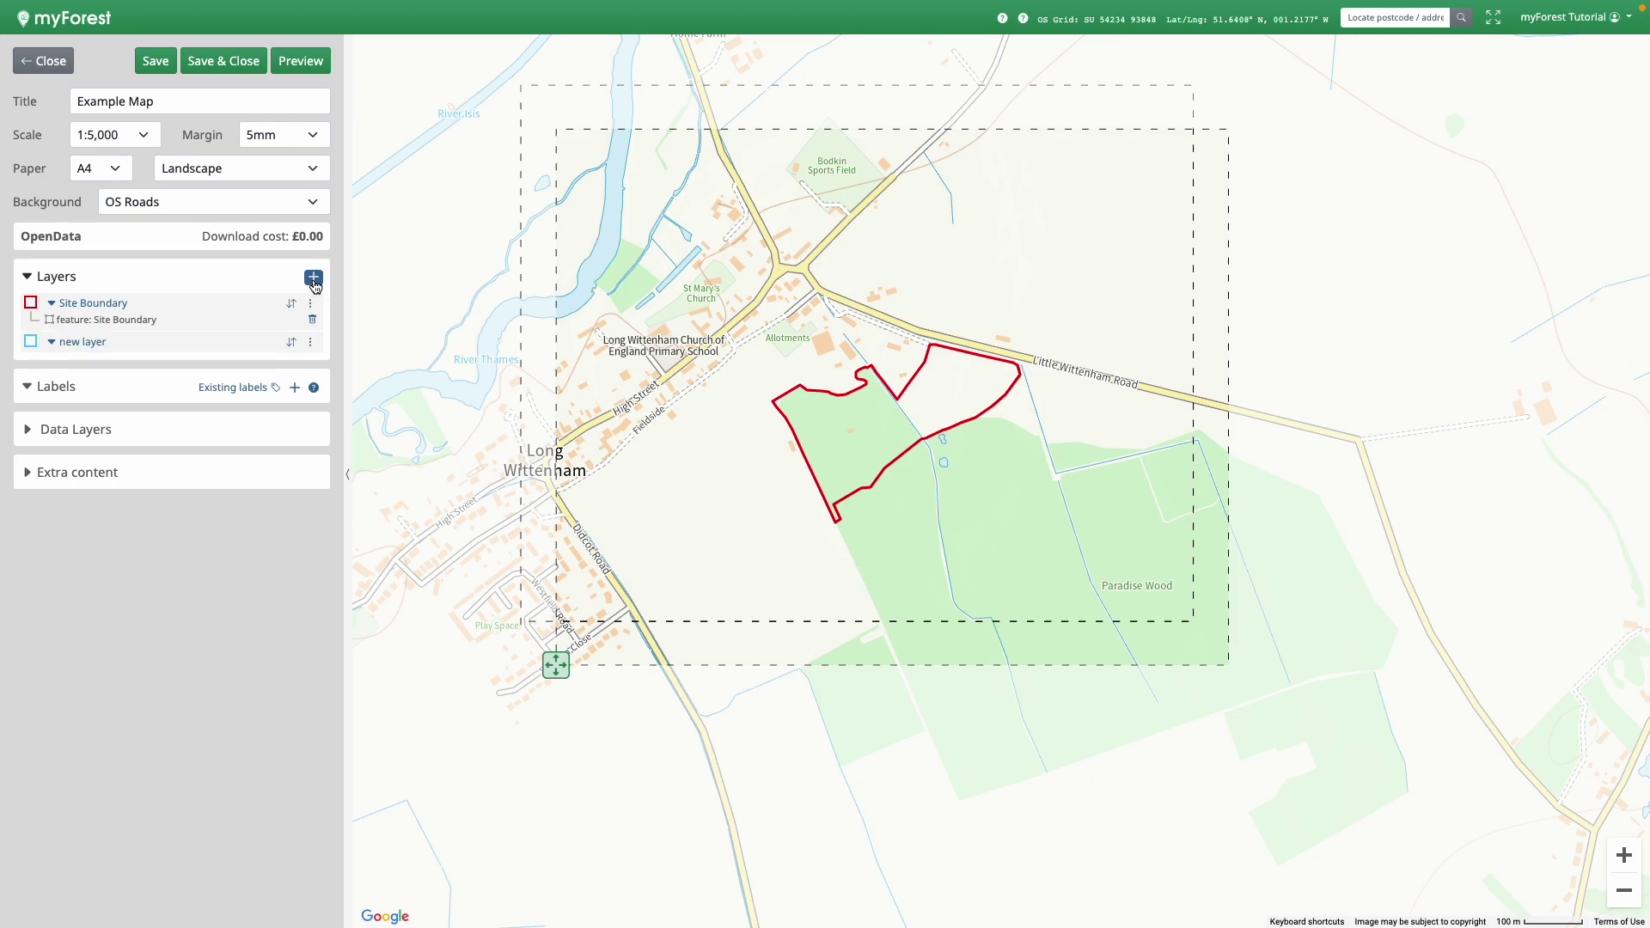
pyautogui.click(310, 342)
pyautogui.click(221, 371)
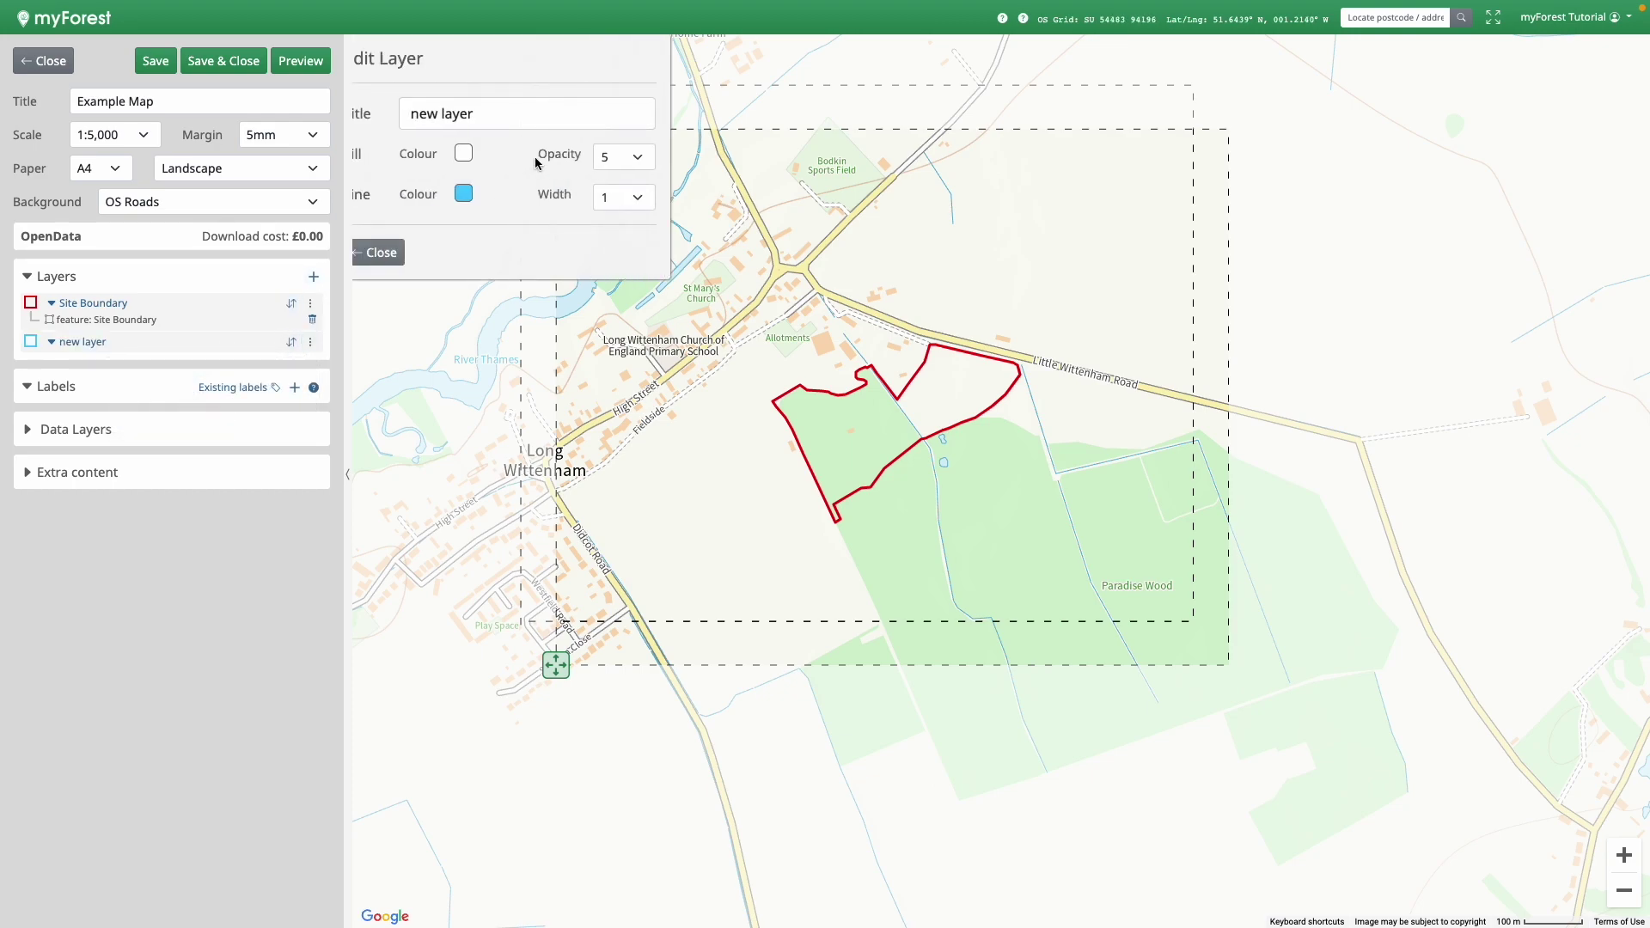
pyautogui.doubleClick(518, 116)
pyautogui.press('BackSpace')
pyautogui.press('BackSpace')
pyautogui.press('BackSpace')
pyautogui.press('BackSpace')
pyautogui.press('BackSpace')
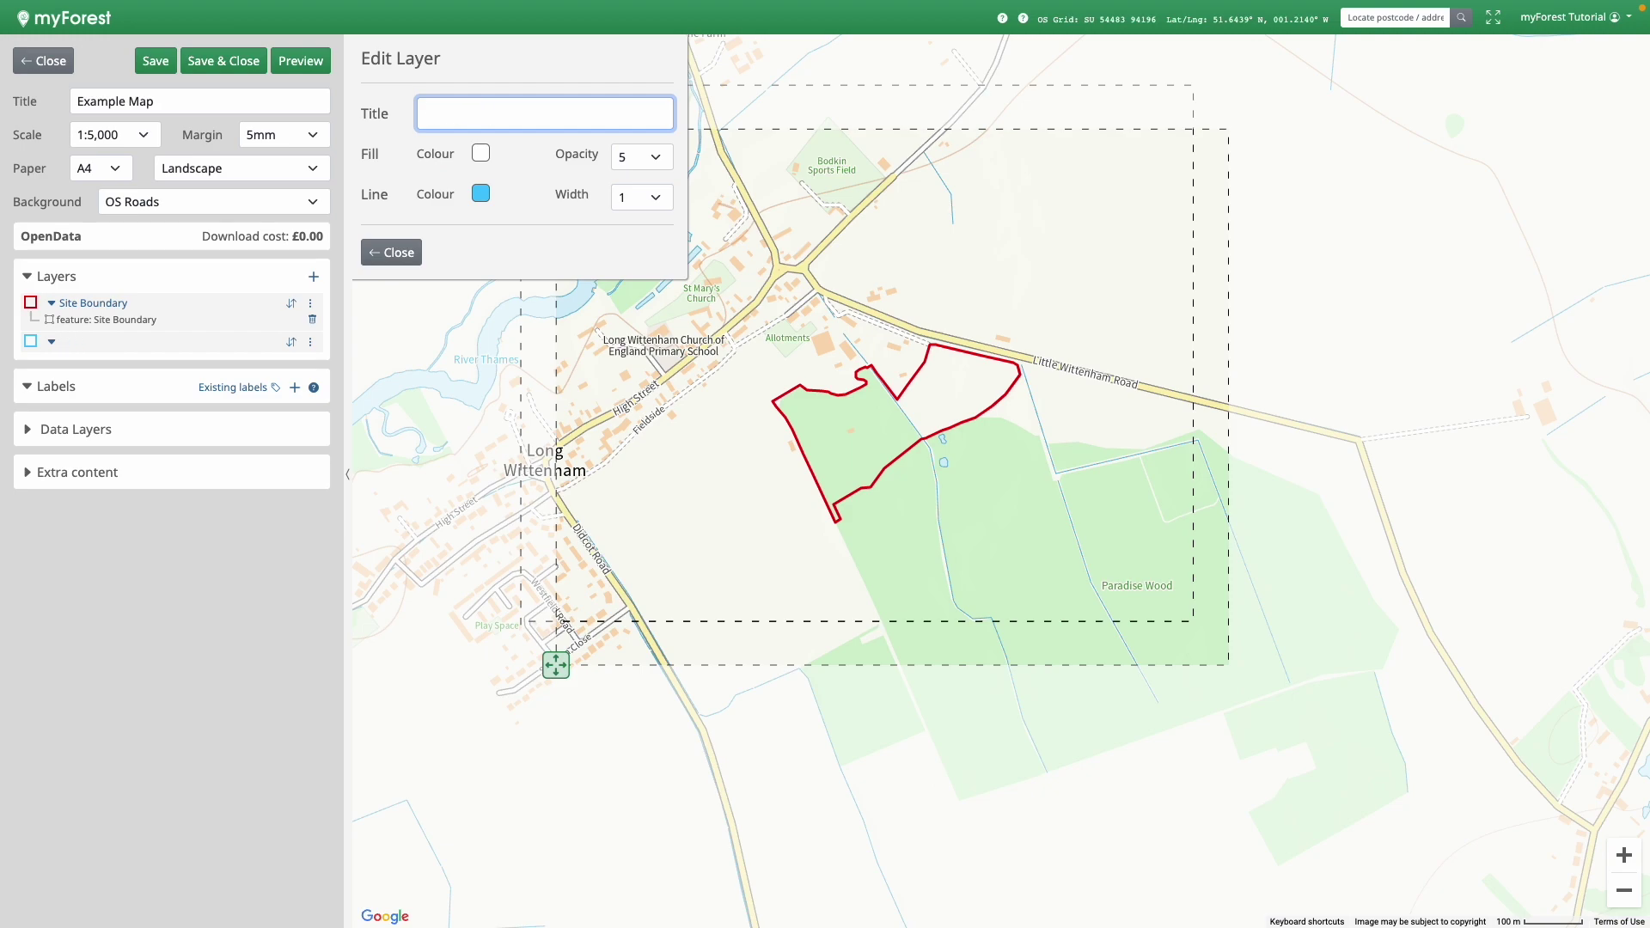
pyautogui.write('Compartments')
pyautogui.click(391, 252)
# Step: Assign the First and Second Example Compartments to the Compartments layer and move that layer above Site Boundary
pyautogui.click(310, 342)
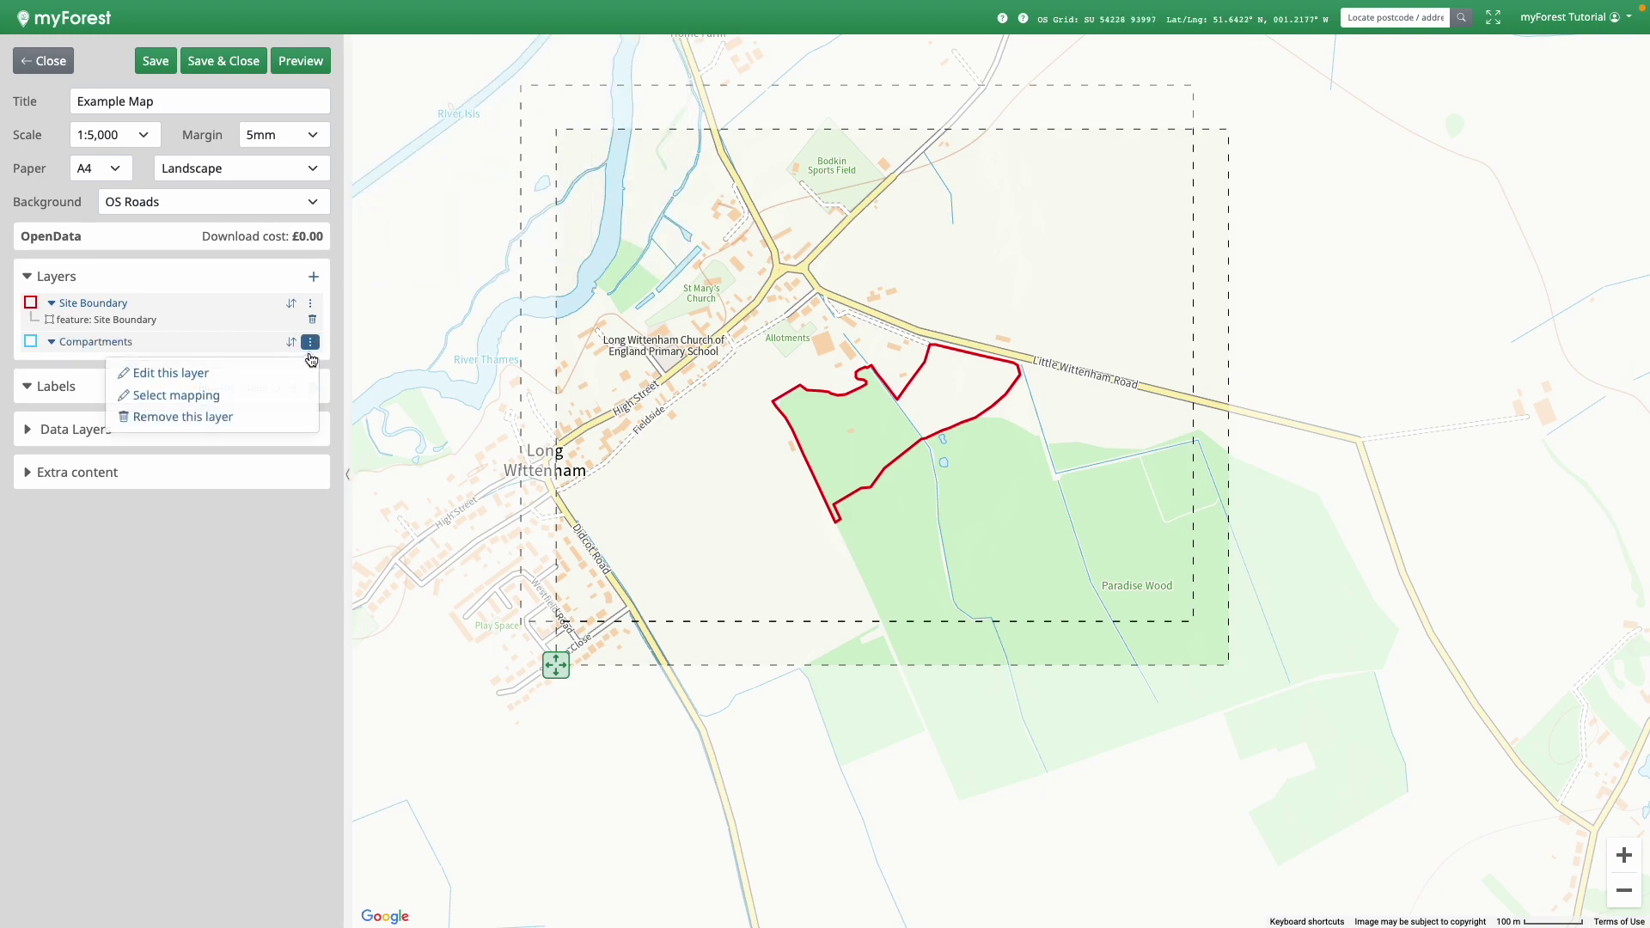
pyautogui.click(258, 397)
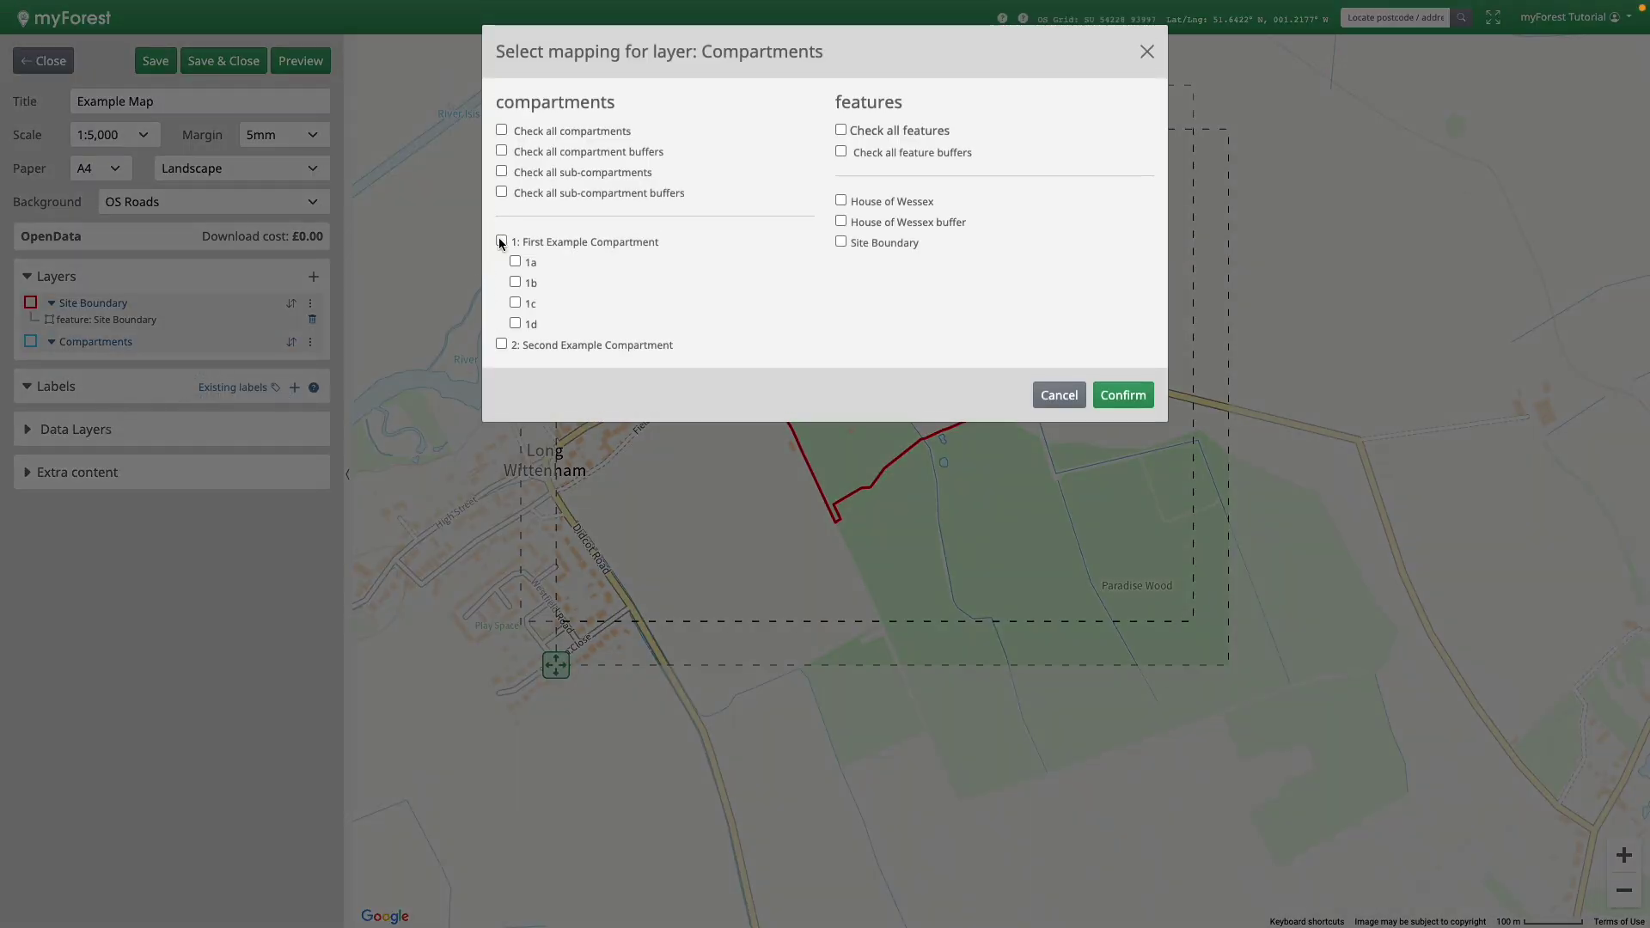
pyautogui.click(502, 346)
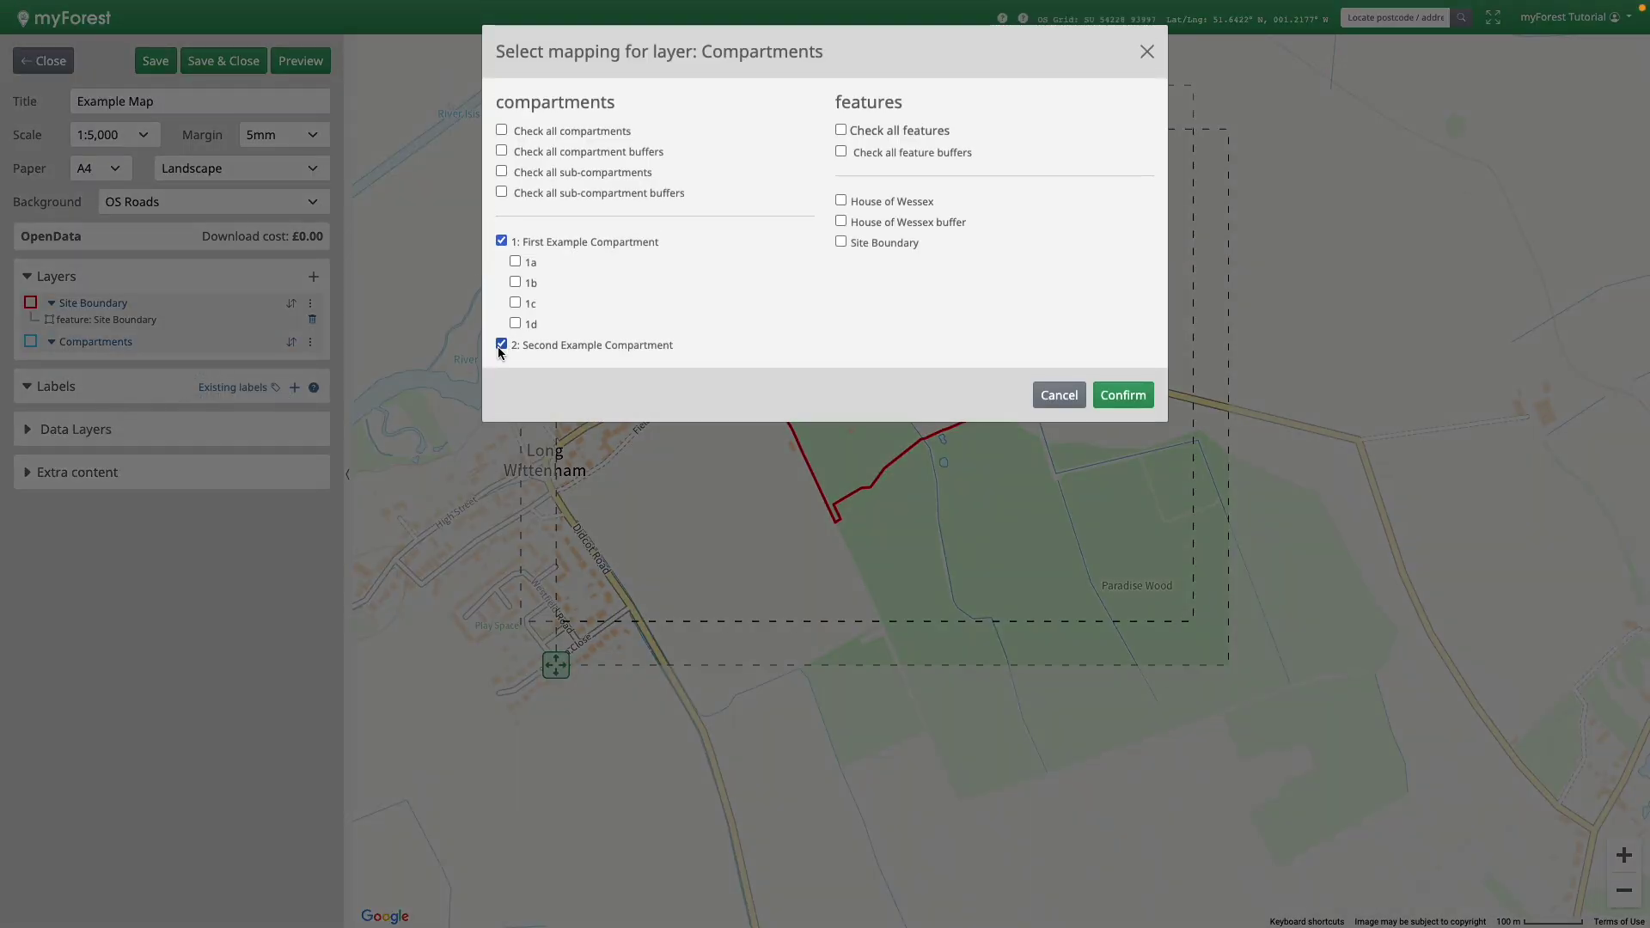
pyautogui.click(1118, 396)
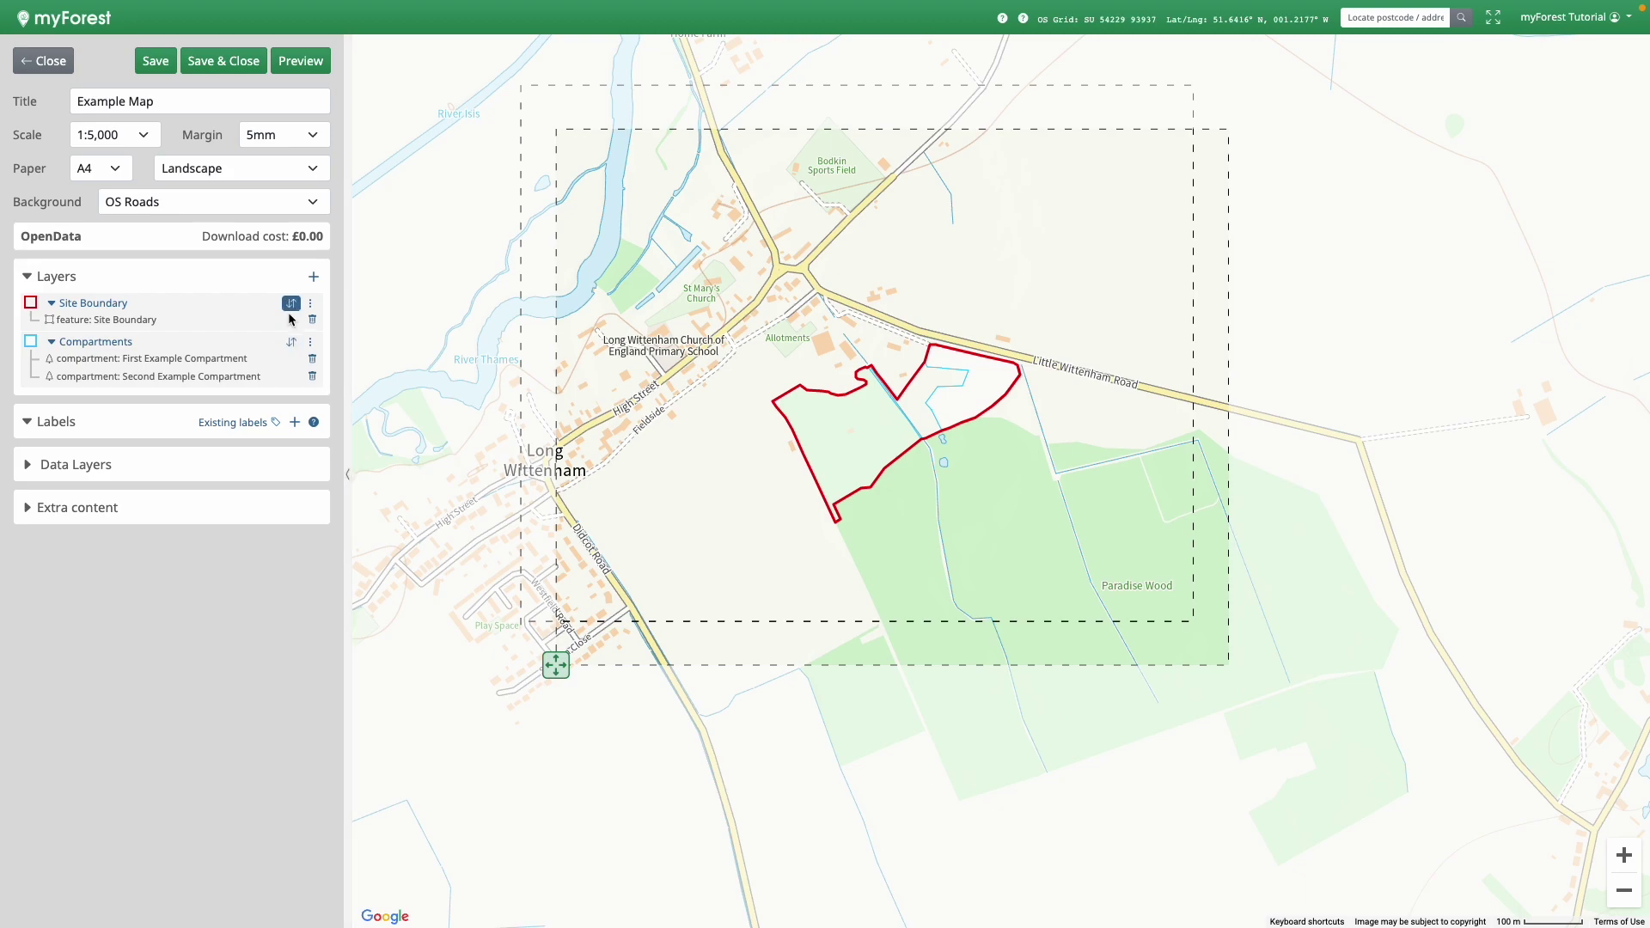
pyautogui.moveTo(289, 342); pyautogui.dragTo(287, 301)
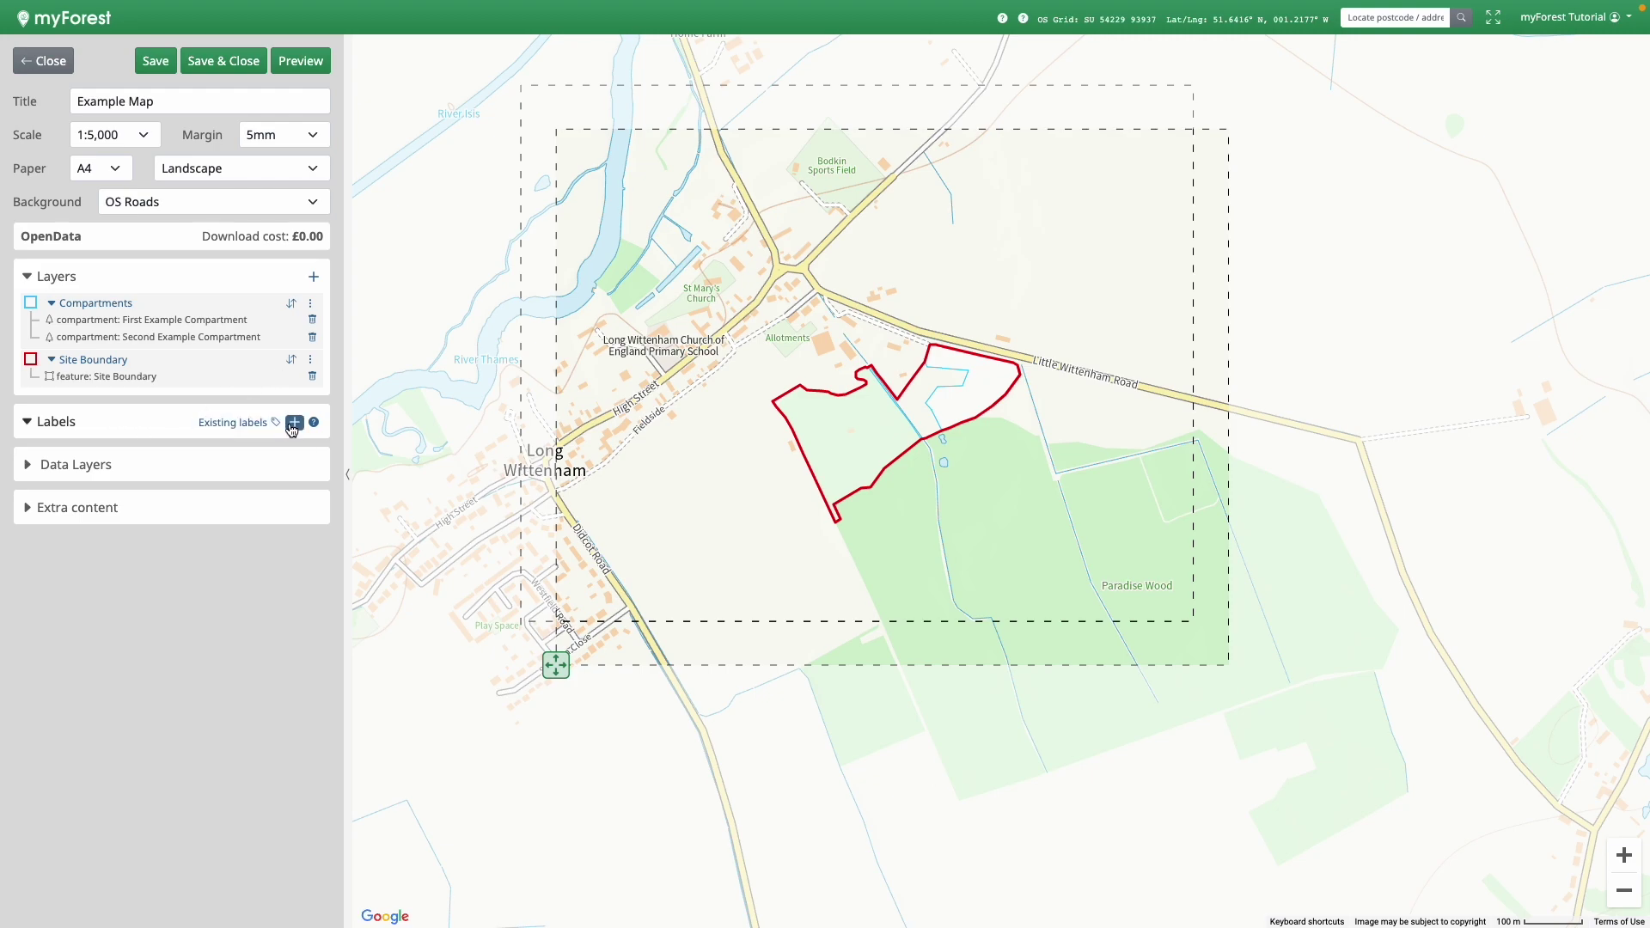
# Step: Turn on the existing labels for the mapped features, inspect them around the site, and turn them off again
pyautogui.click(258, 431)
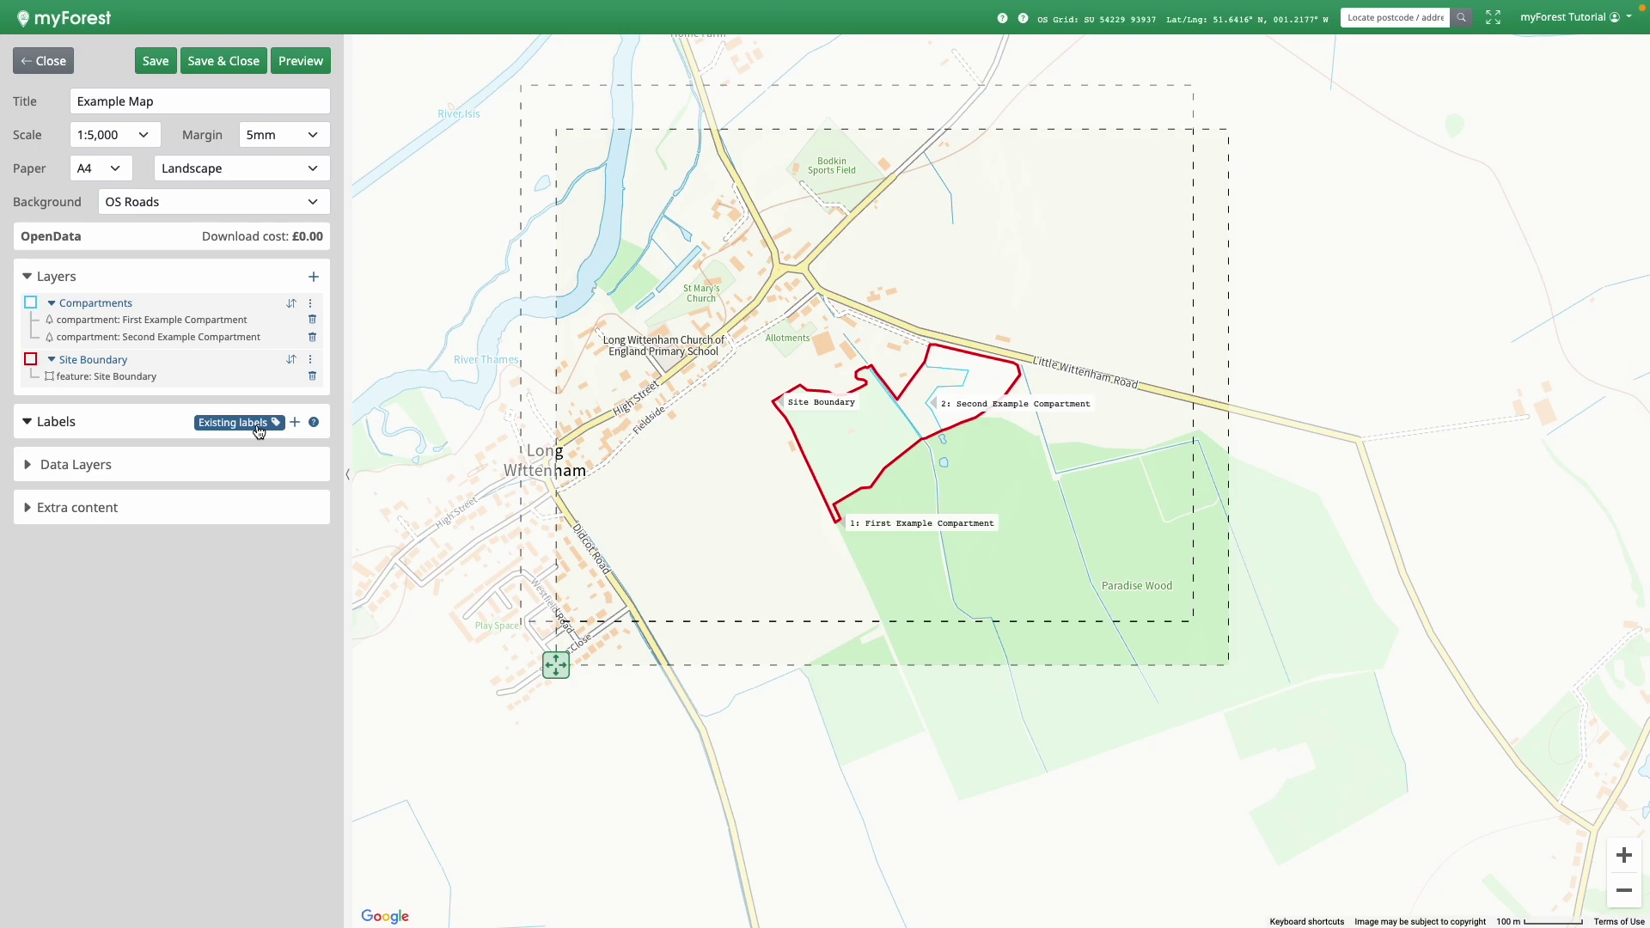
pyautogui.click(1623, 856)
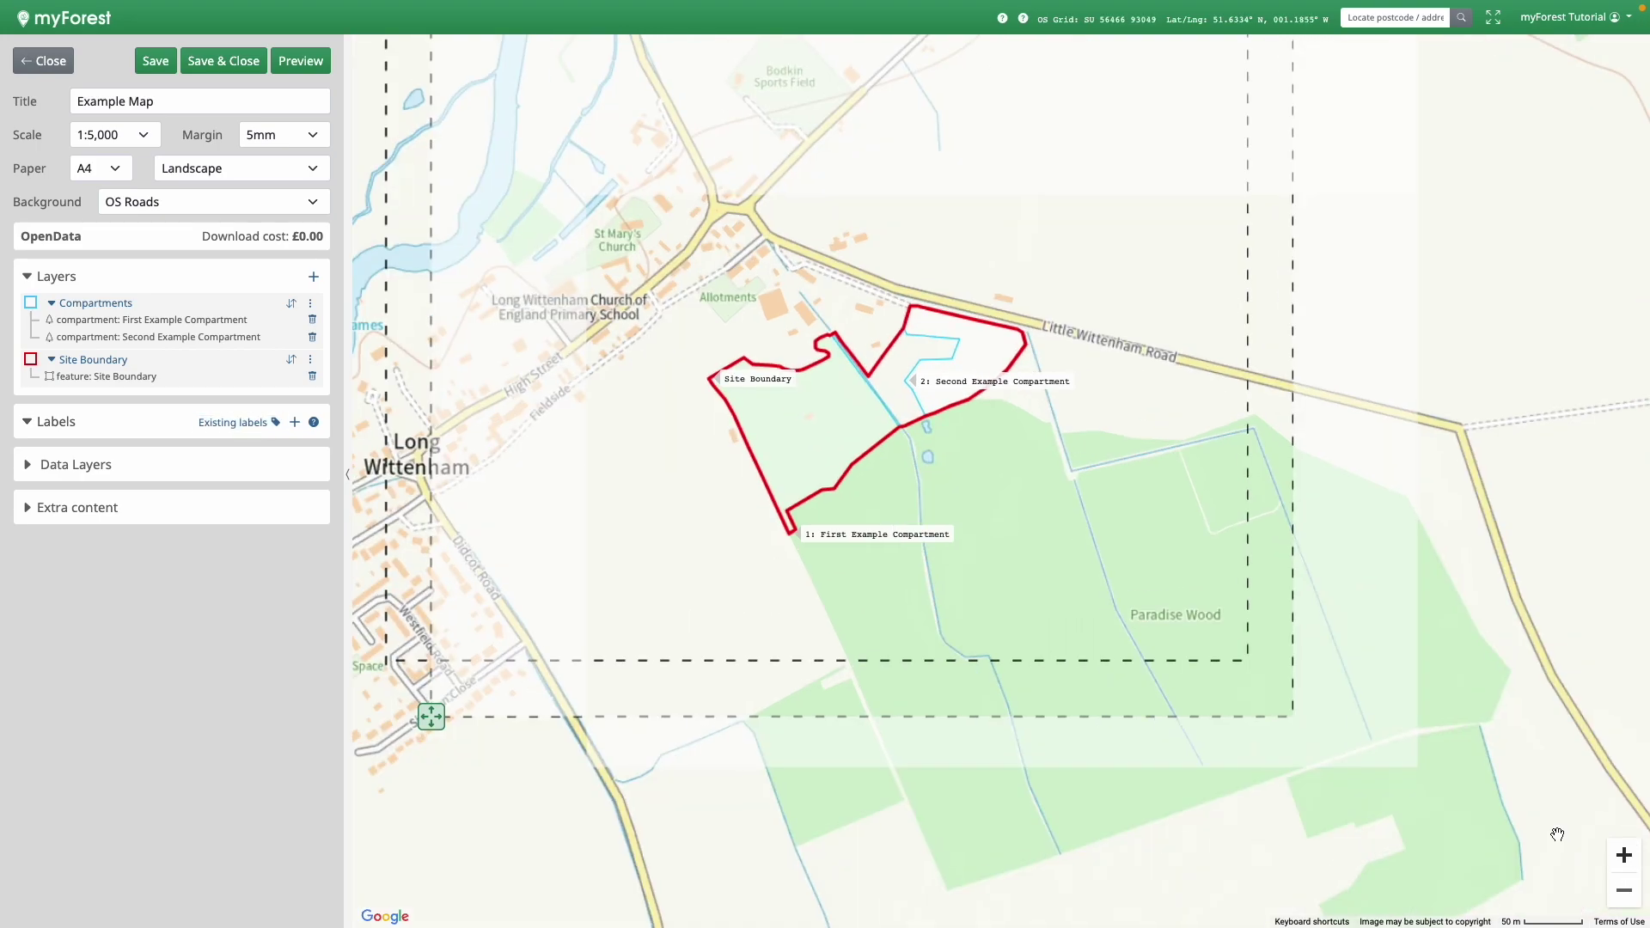
pyautogui.moveTo(1109, 685); pyautogui.dragTo(1329, 860)
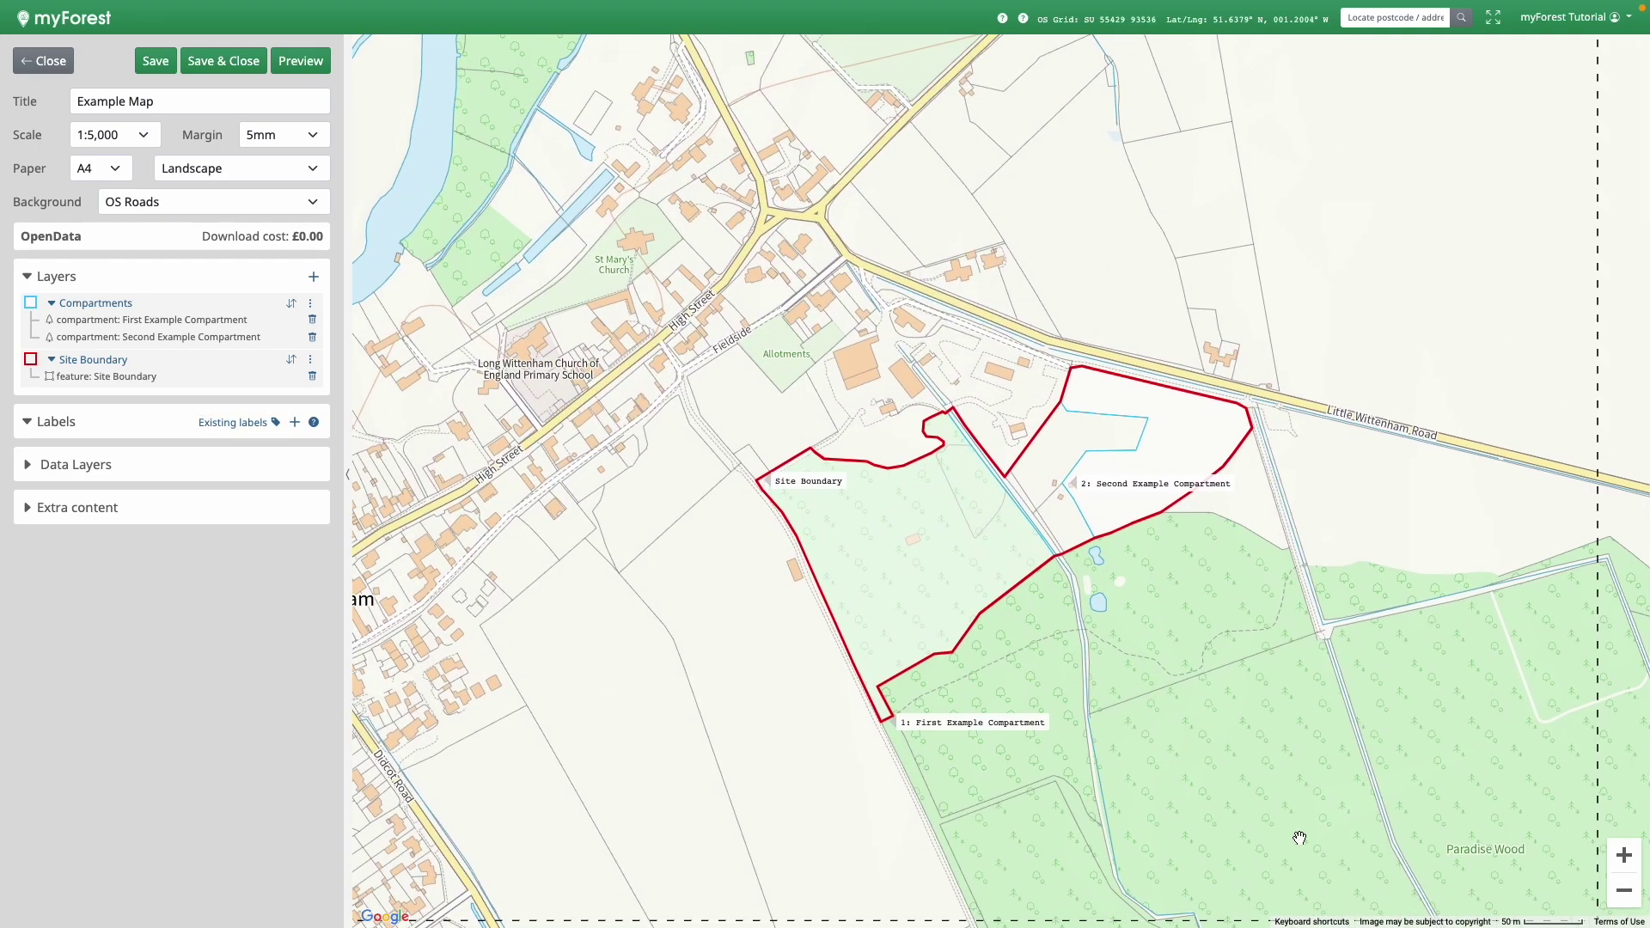
pyautogui.click(253, 431)
# Step: Add a custom label to the map with the text Site Access
pyautogui.click(294, 422)
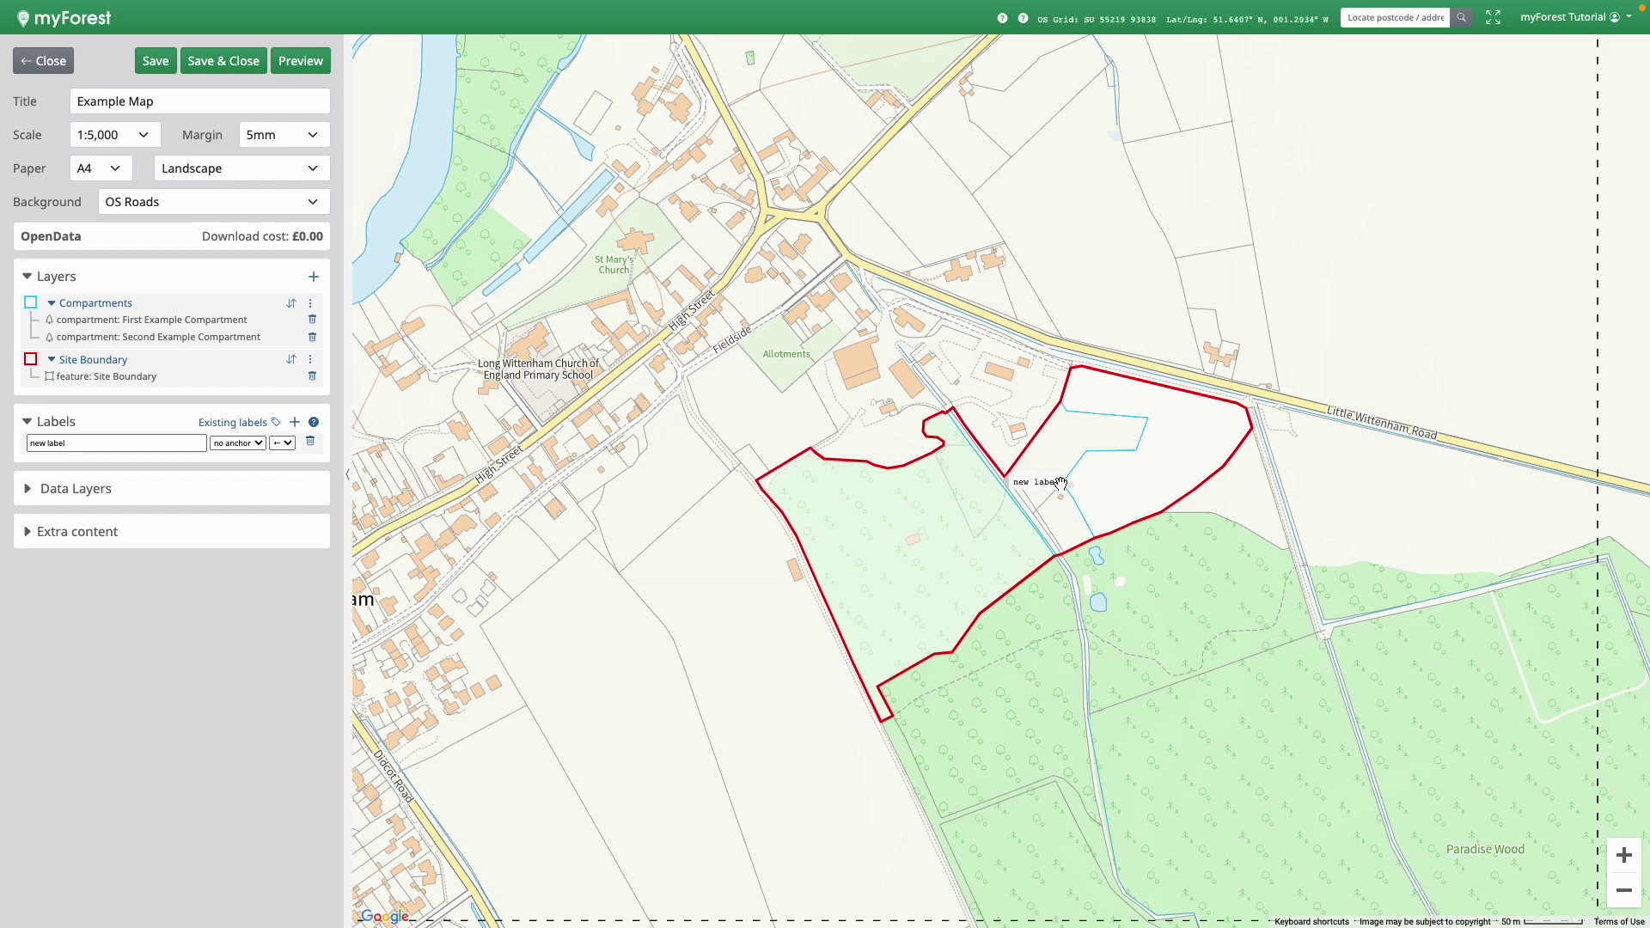
pyautogui.click(132, 443)
pyautogui.press('BackSpace')
pyautogui.press('BackSpace')
pyautogui.write('Site Access')
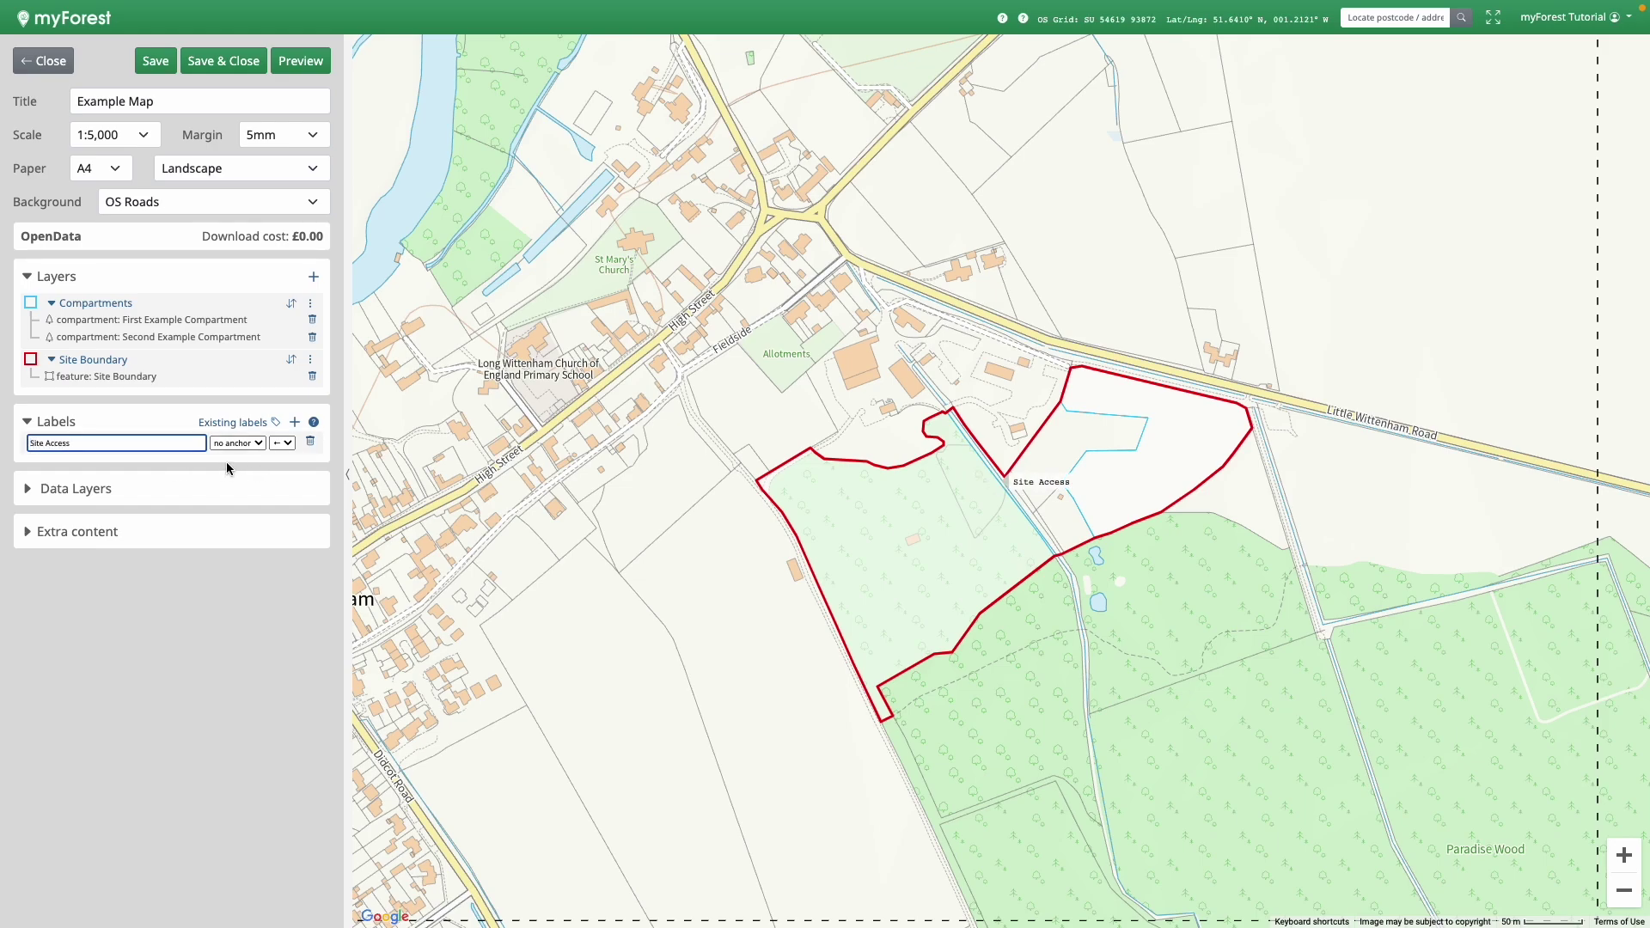
# Step: Try the right and up arrow directions on the Site Access label and give the label an anchor
pyautogui.click(282, 444)
pyautogui.click(286, 463)
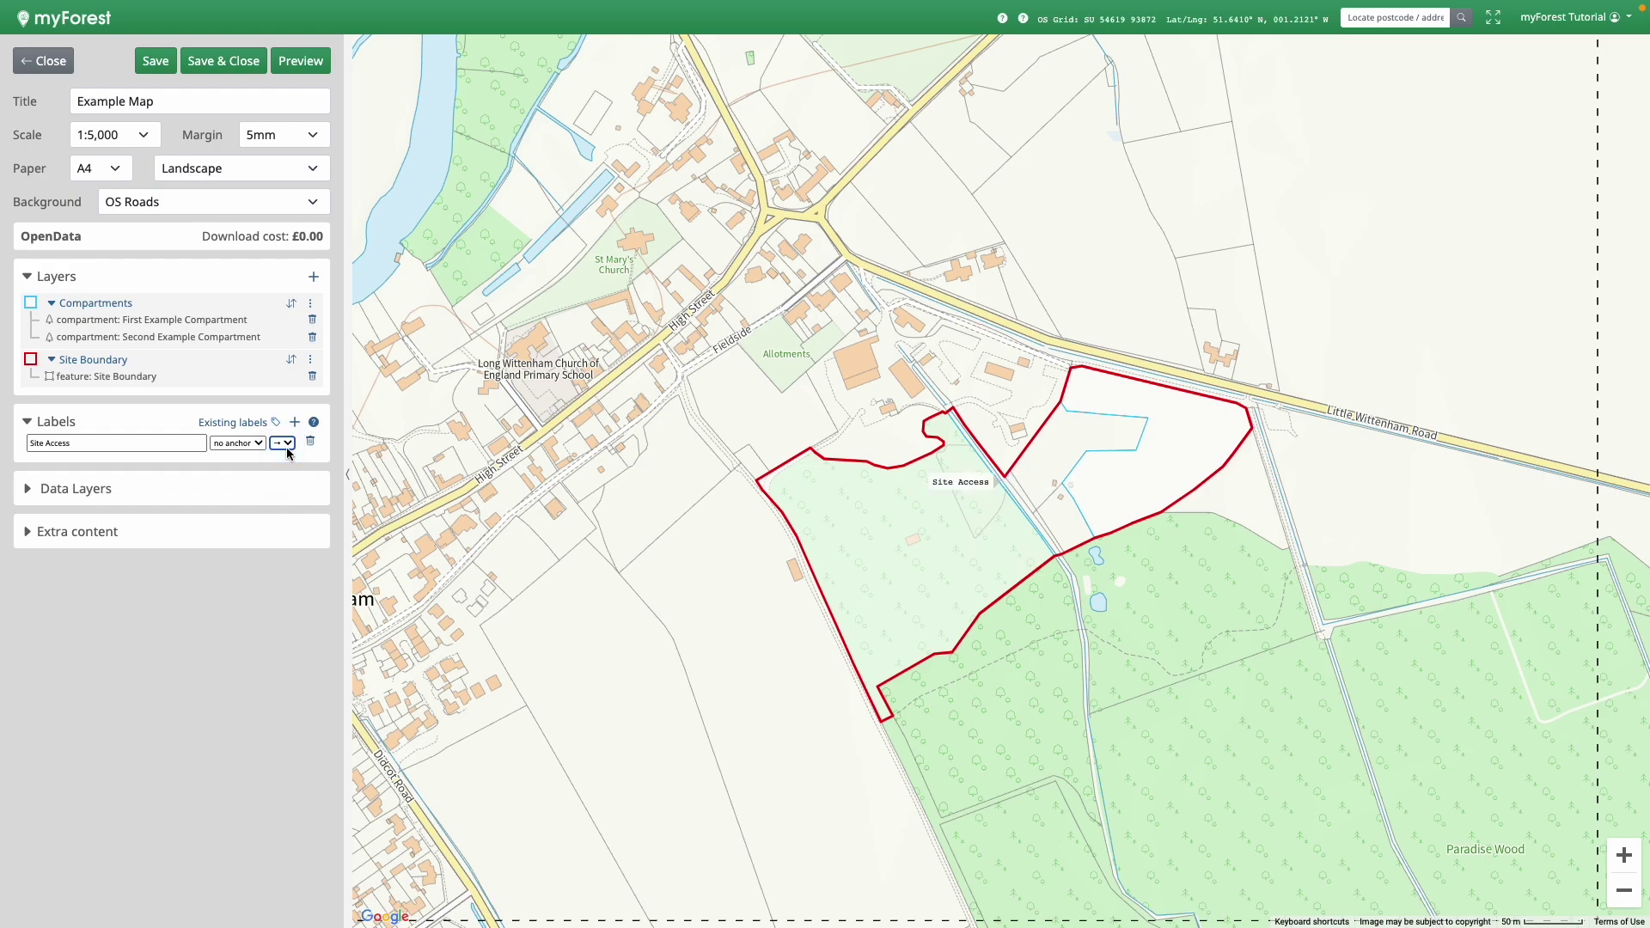
pyautogui.click(282, 444)
pyautogui.click(283, 460)
pyautogui.click(263, 445)
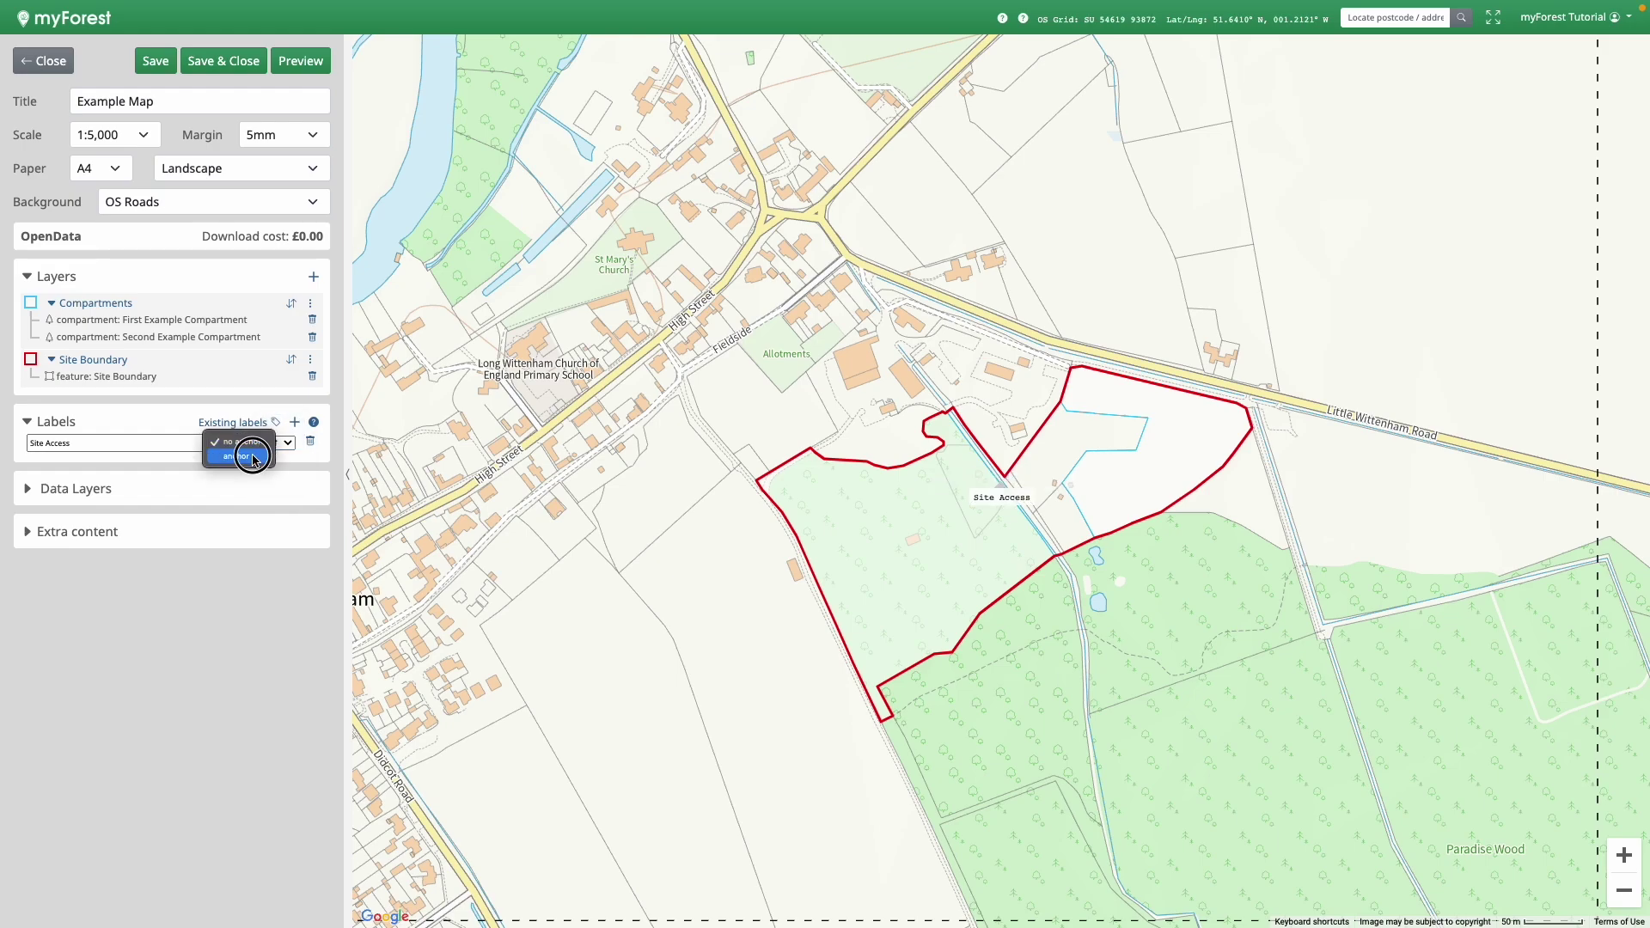
pyautogui.click(245, 456)
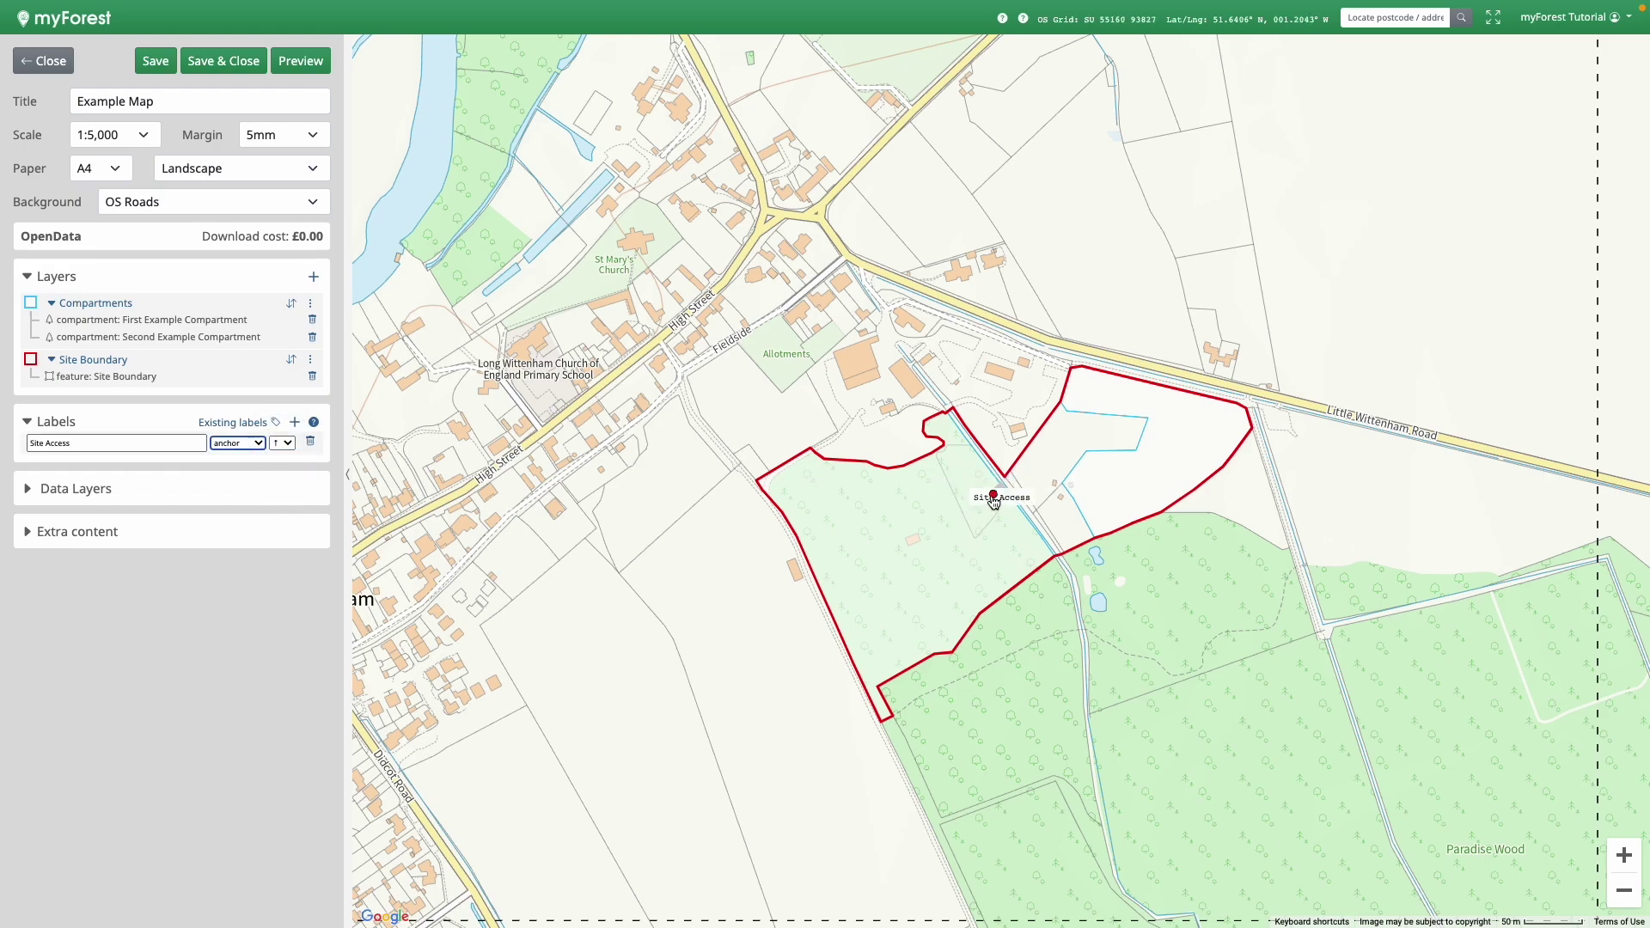
# Step: Place the Site Access label outside the site to the southwest with a right-pointing arrow, and its anchor on the boundary's western corner
pyautogui.moveTo(993, 496); pyautogui.dragTo(797, 567)
pyautogui.moveTo(1003, 495); pyautogui.dragTo(688, 573)
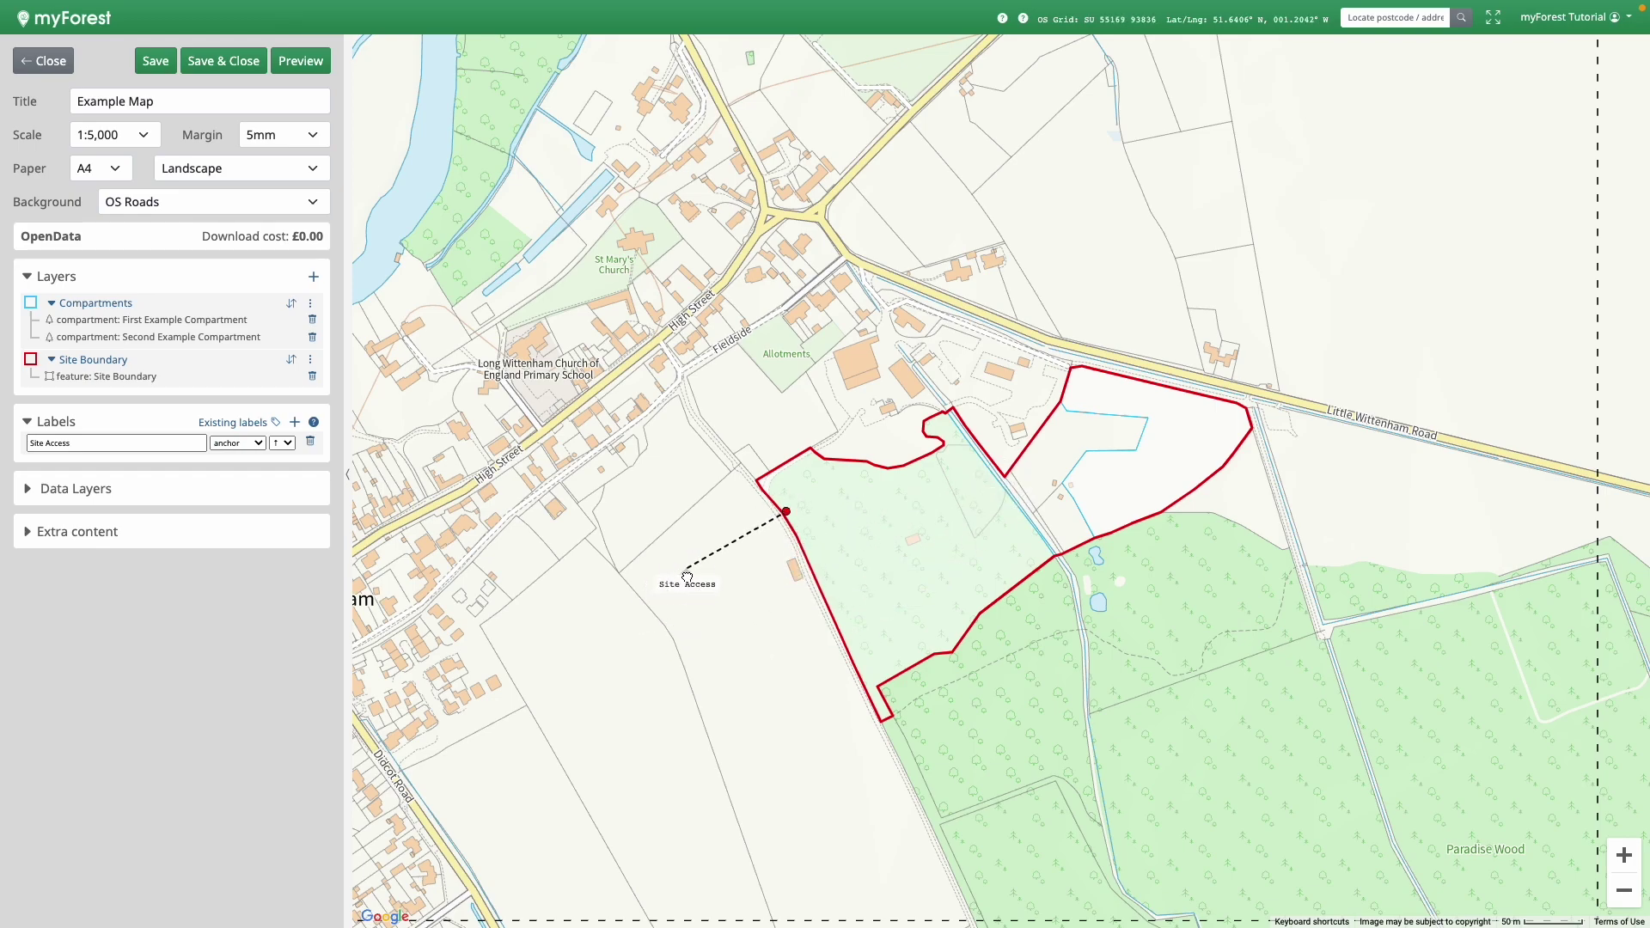
pyautogui.click(288, 445)
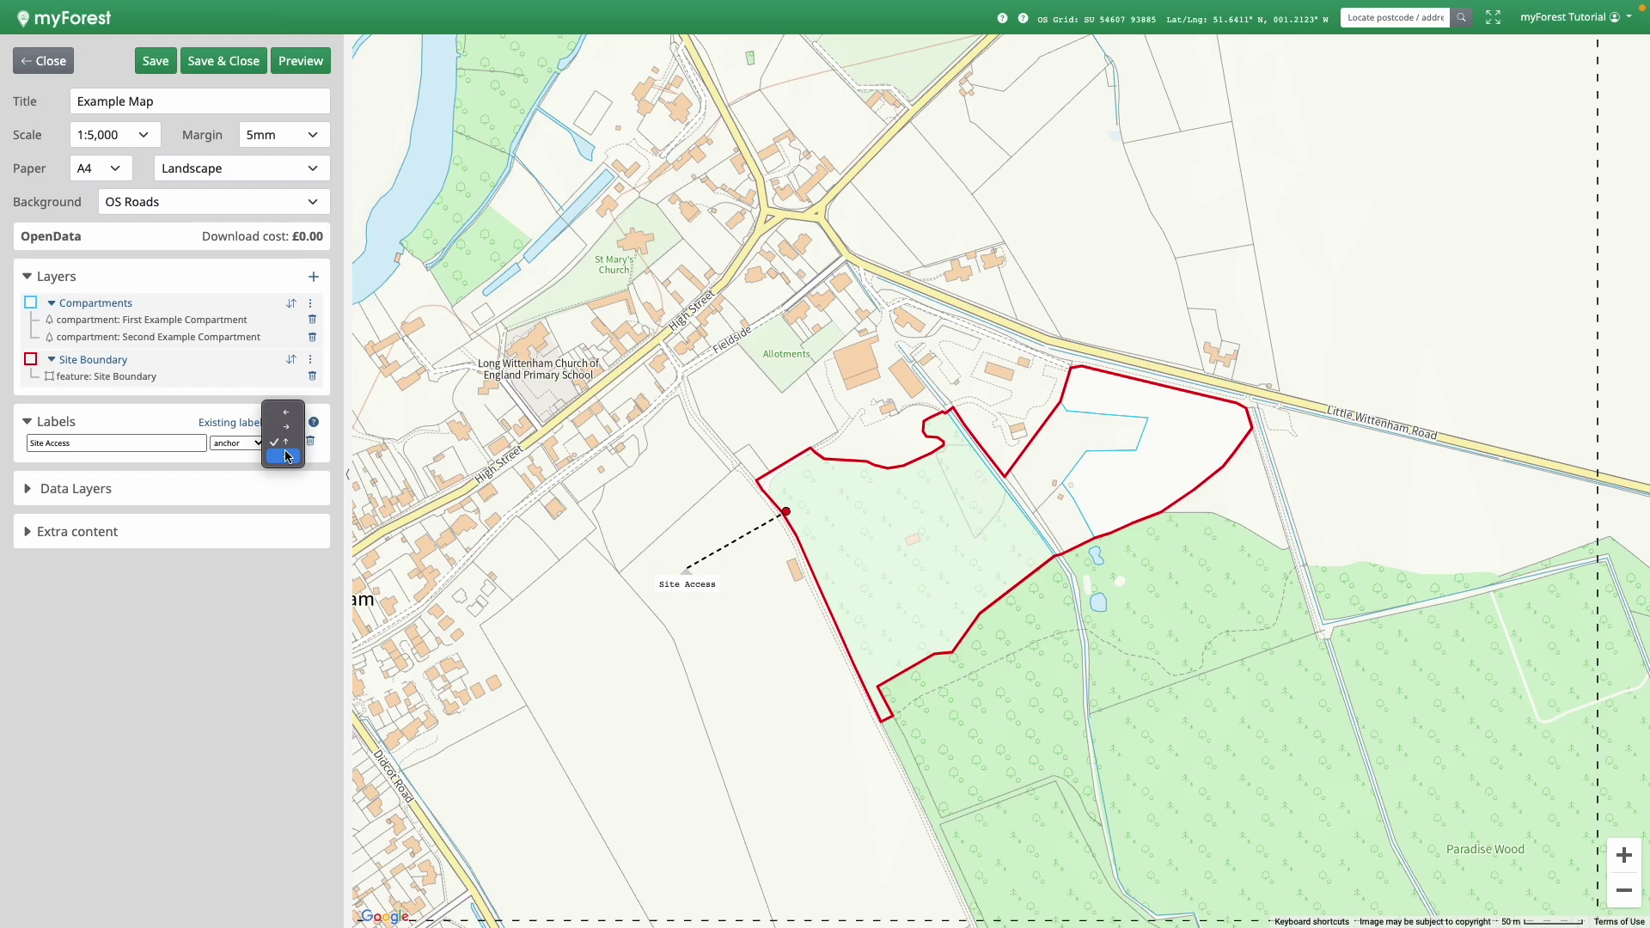
pyautogui.click(284, 426)
pyautogui.moveTo(686, 574); pyautogui.dragTo(759, 481)
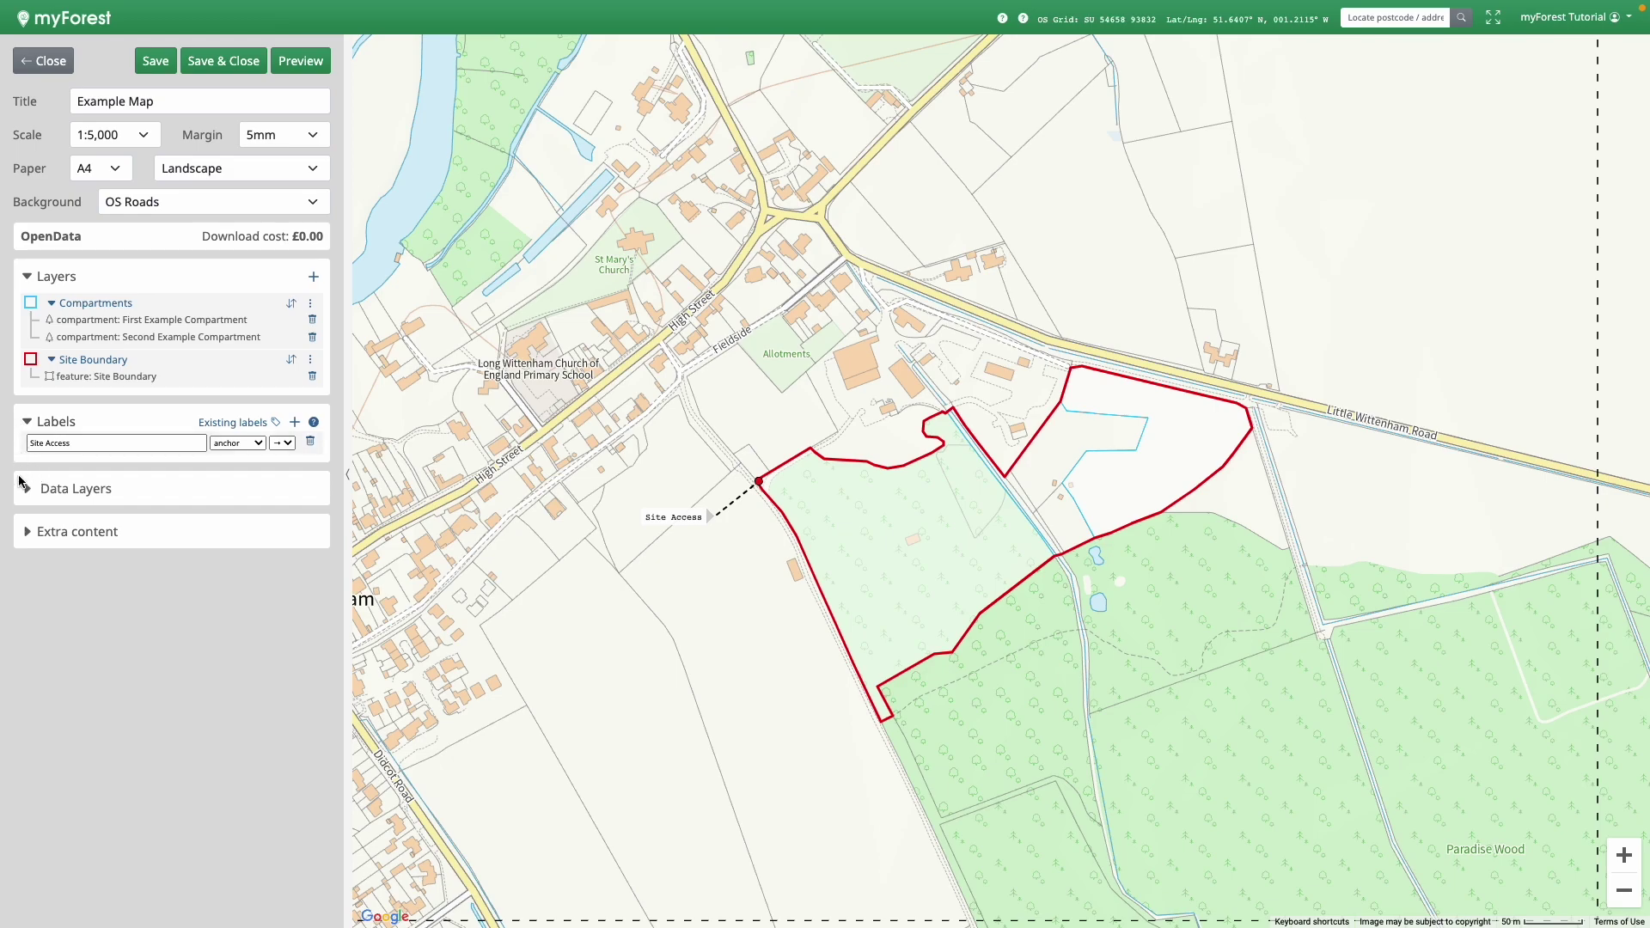
# Step: Browse the data layers available for GB, England, Scotland and Wales
pyautogui.click(31, 277)
pyautogui.click(27, 316)
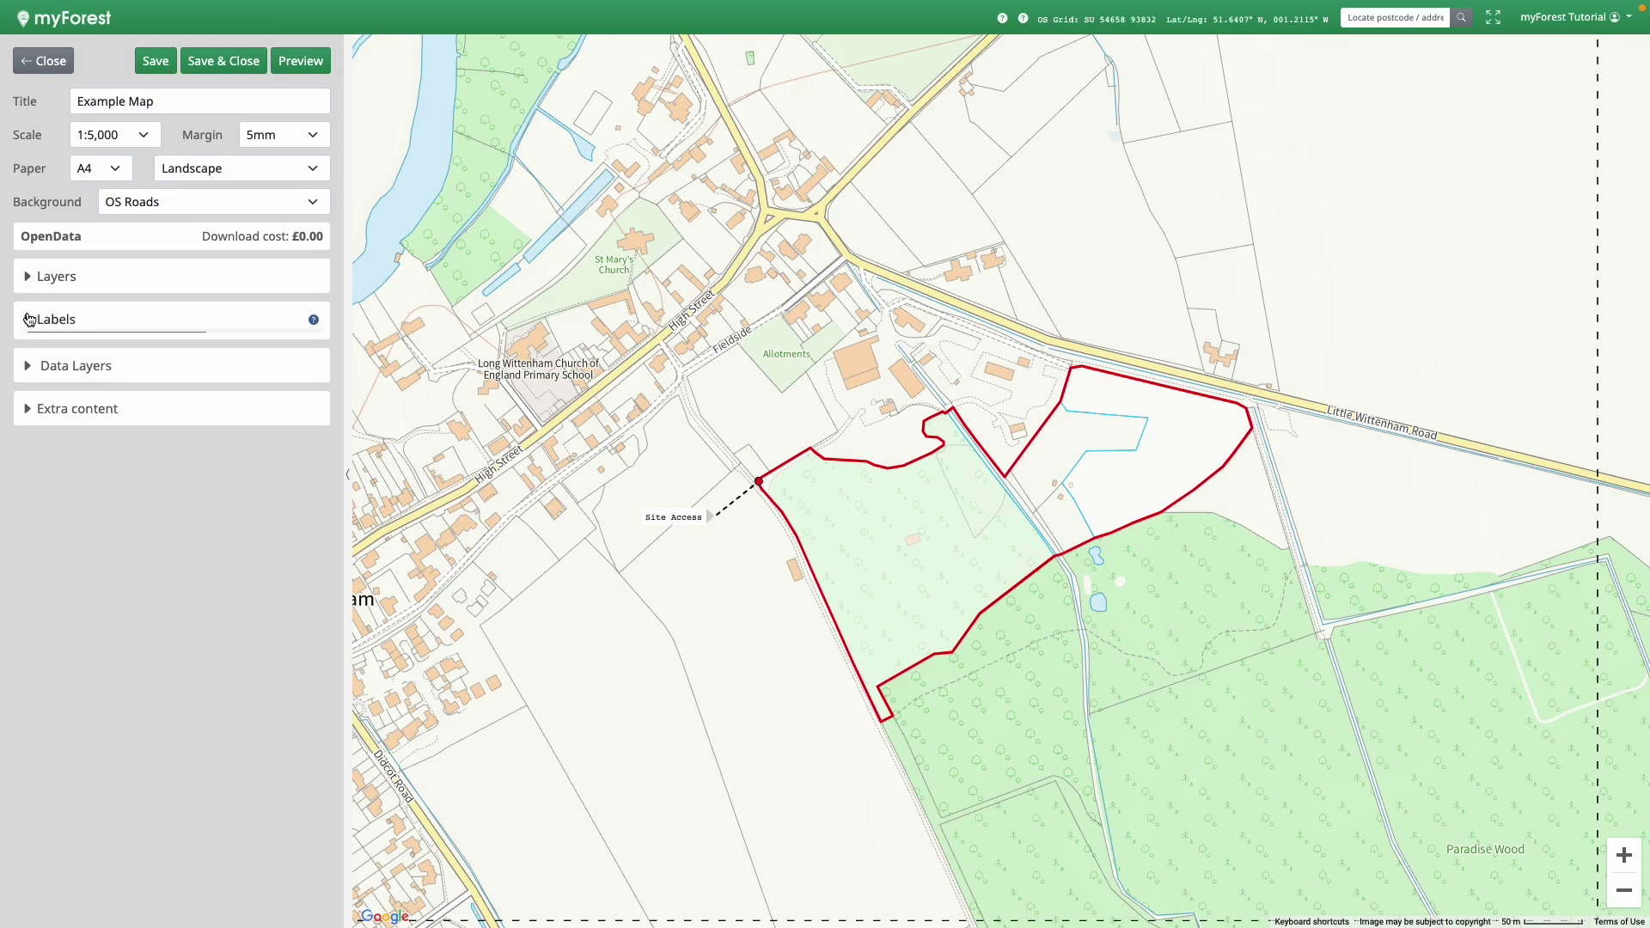
pyautogui.click(28, 366)
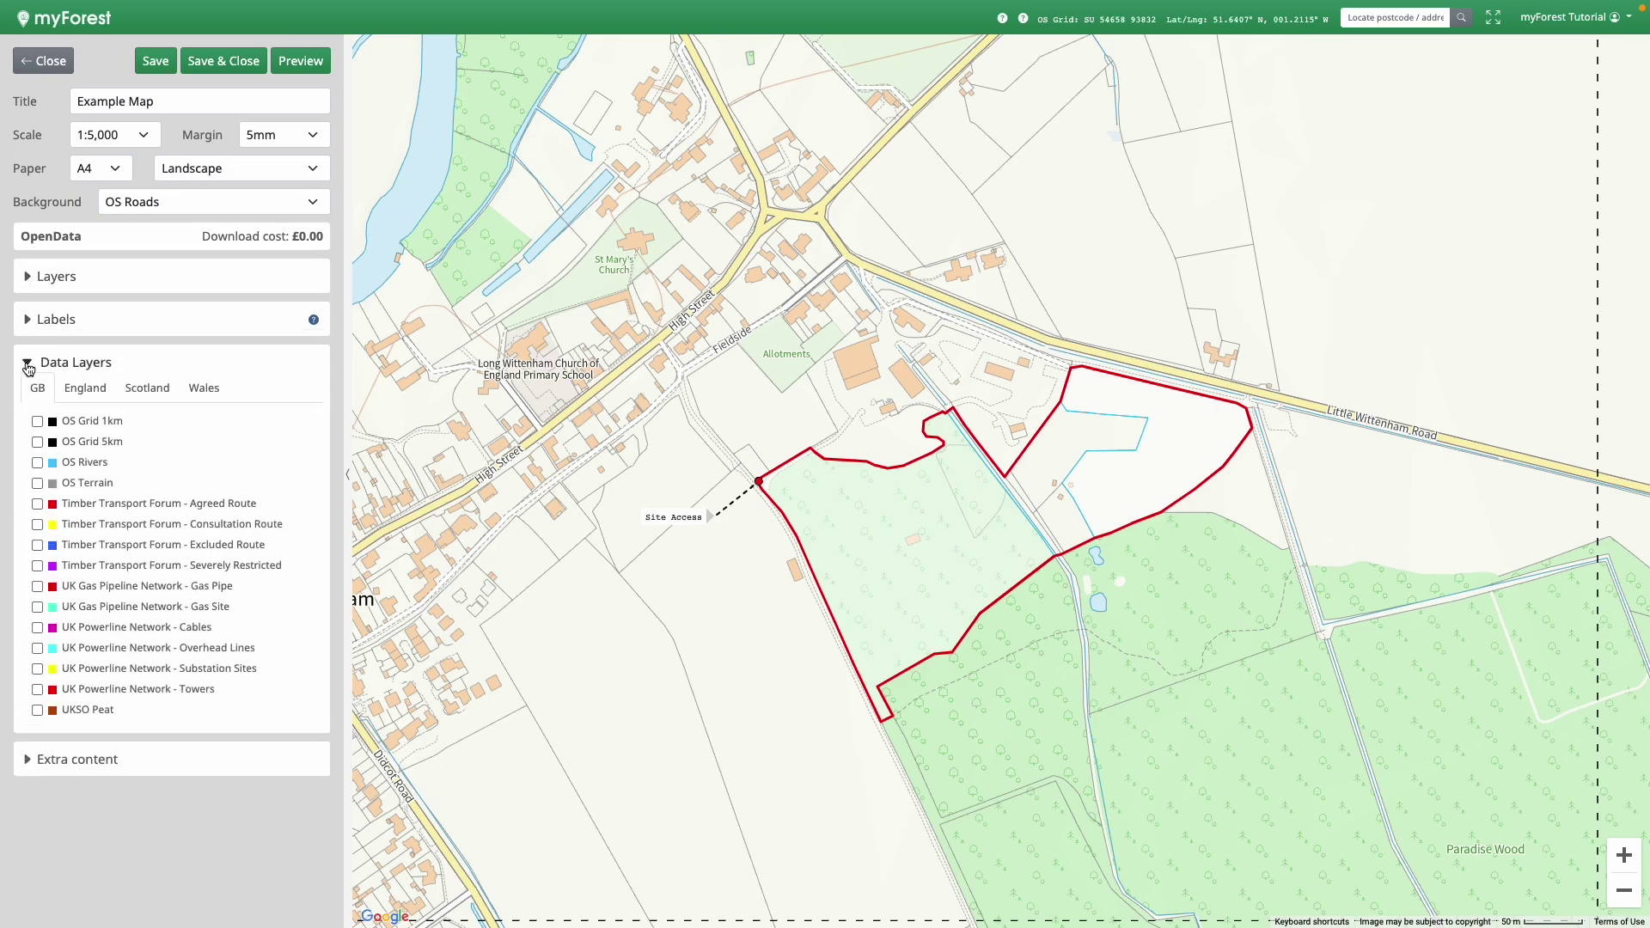
pyautogui.click(85, 388)
pyautogui.click(138, 387)
pyautogui.click(206, 389)
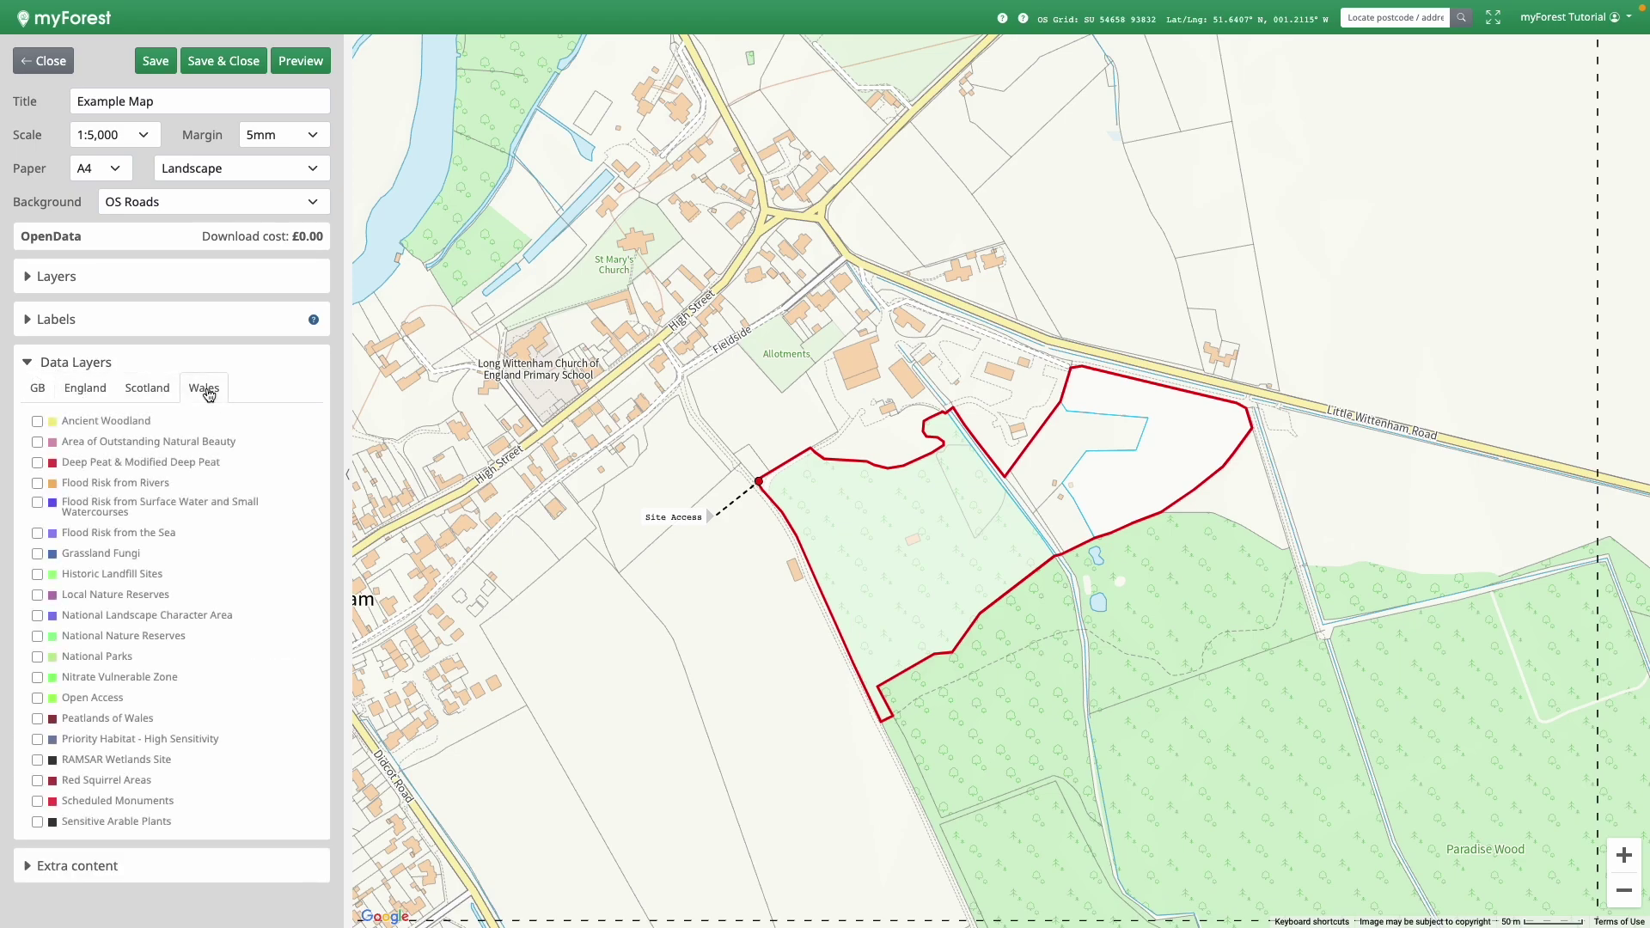
pyautogui.click(45, 391)
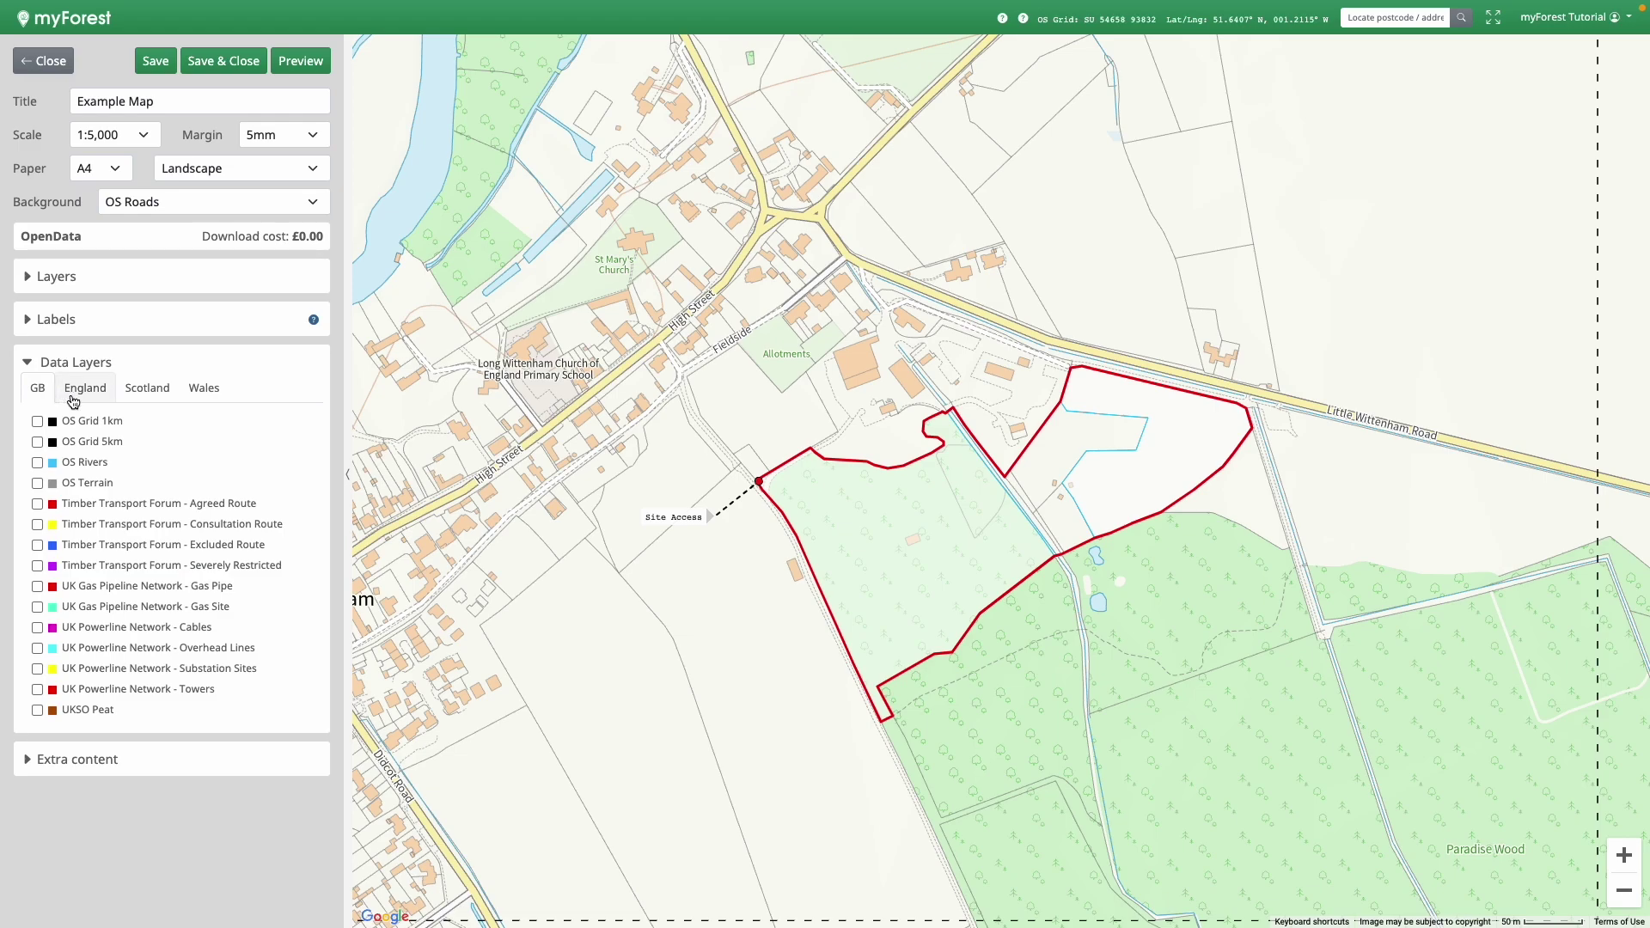
# Step: Turn on the Low Risk Areas data layer for England and check its coverage across the print area
pyautogui.click(75, 402)
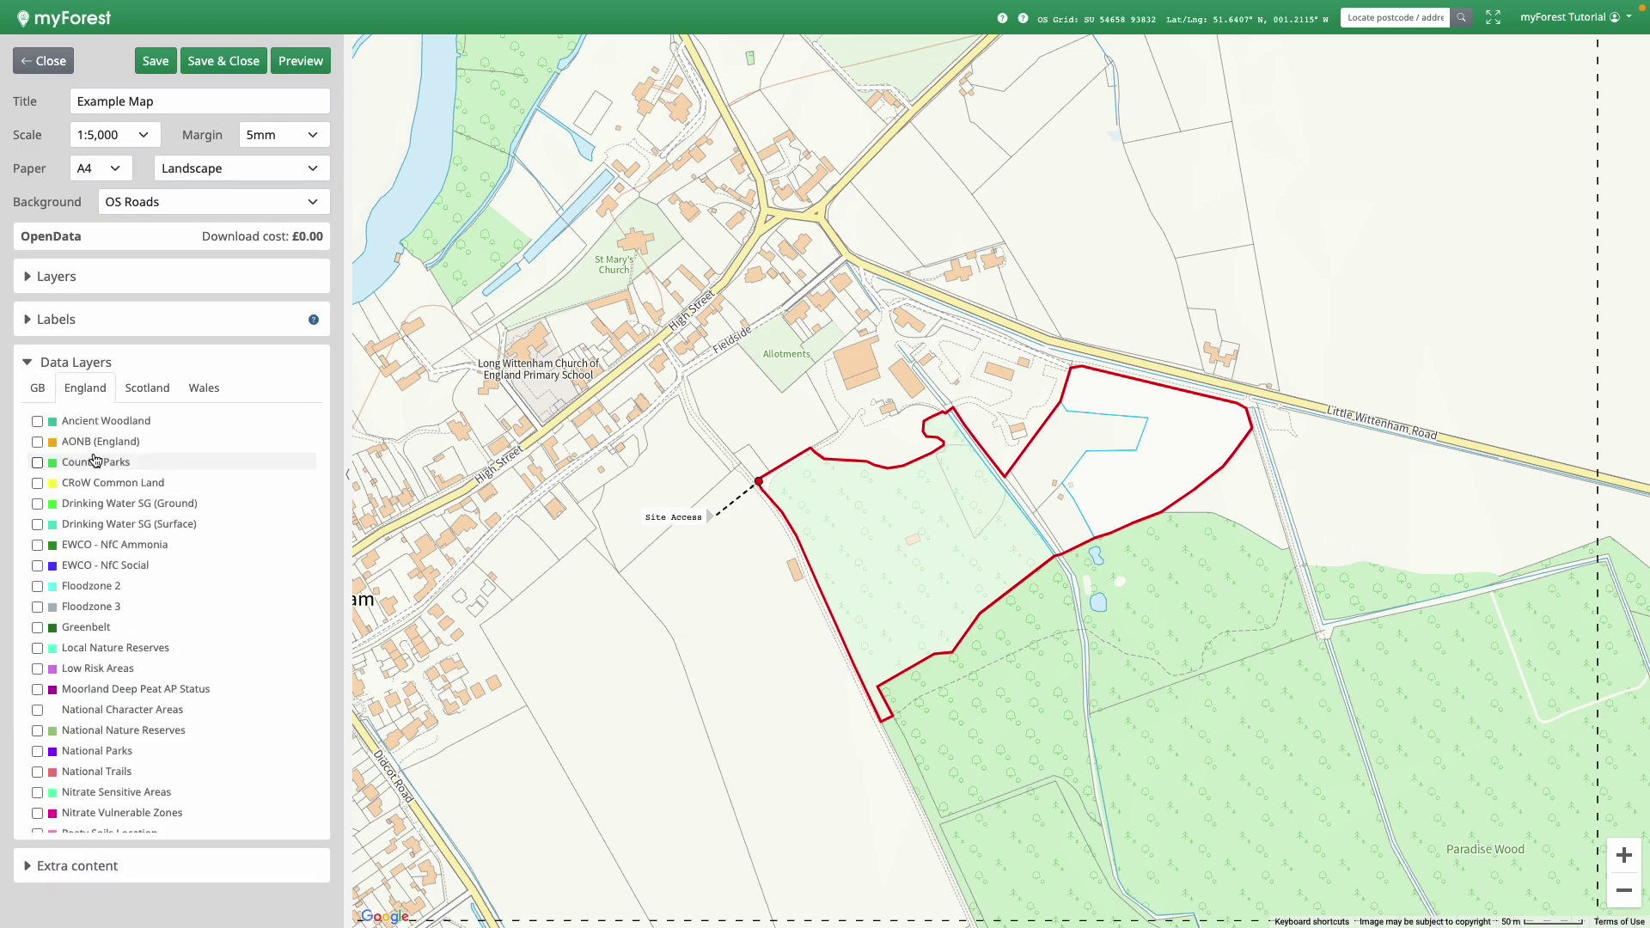
pyautogui.click(81, 669)
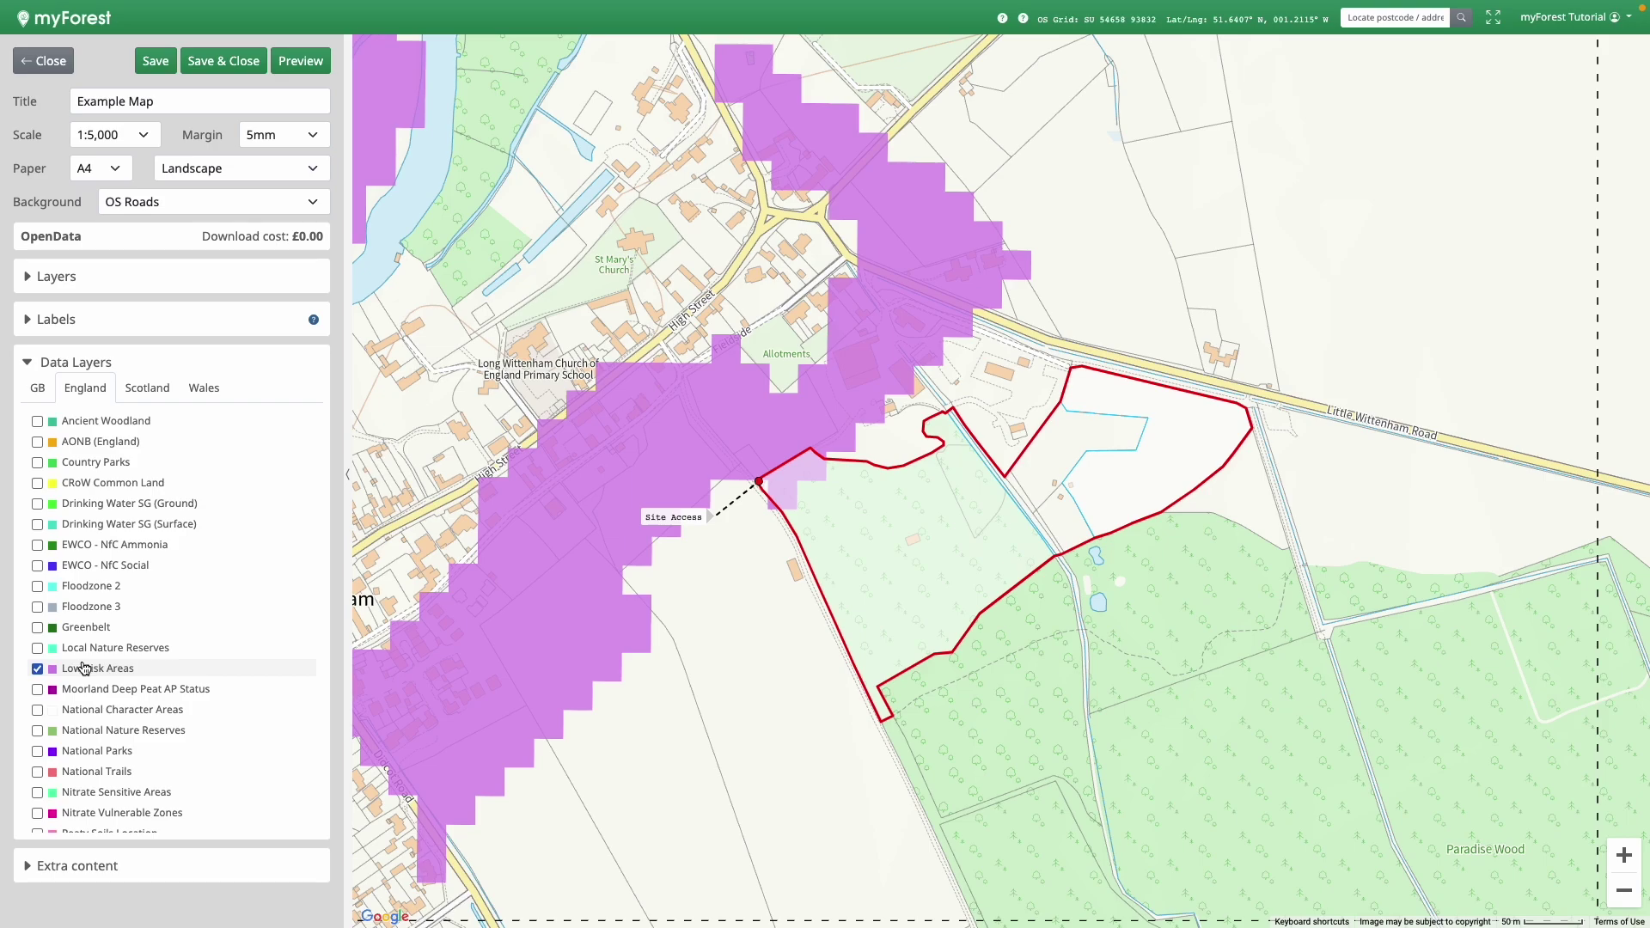
pyautogui.click(1626, 894)
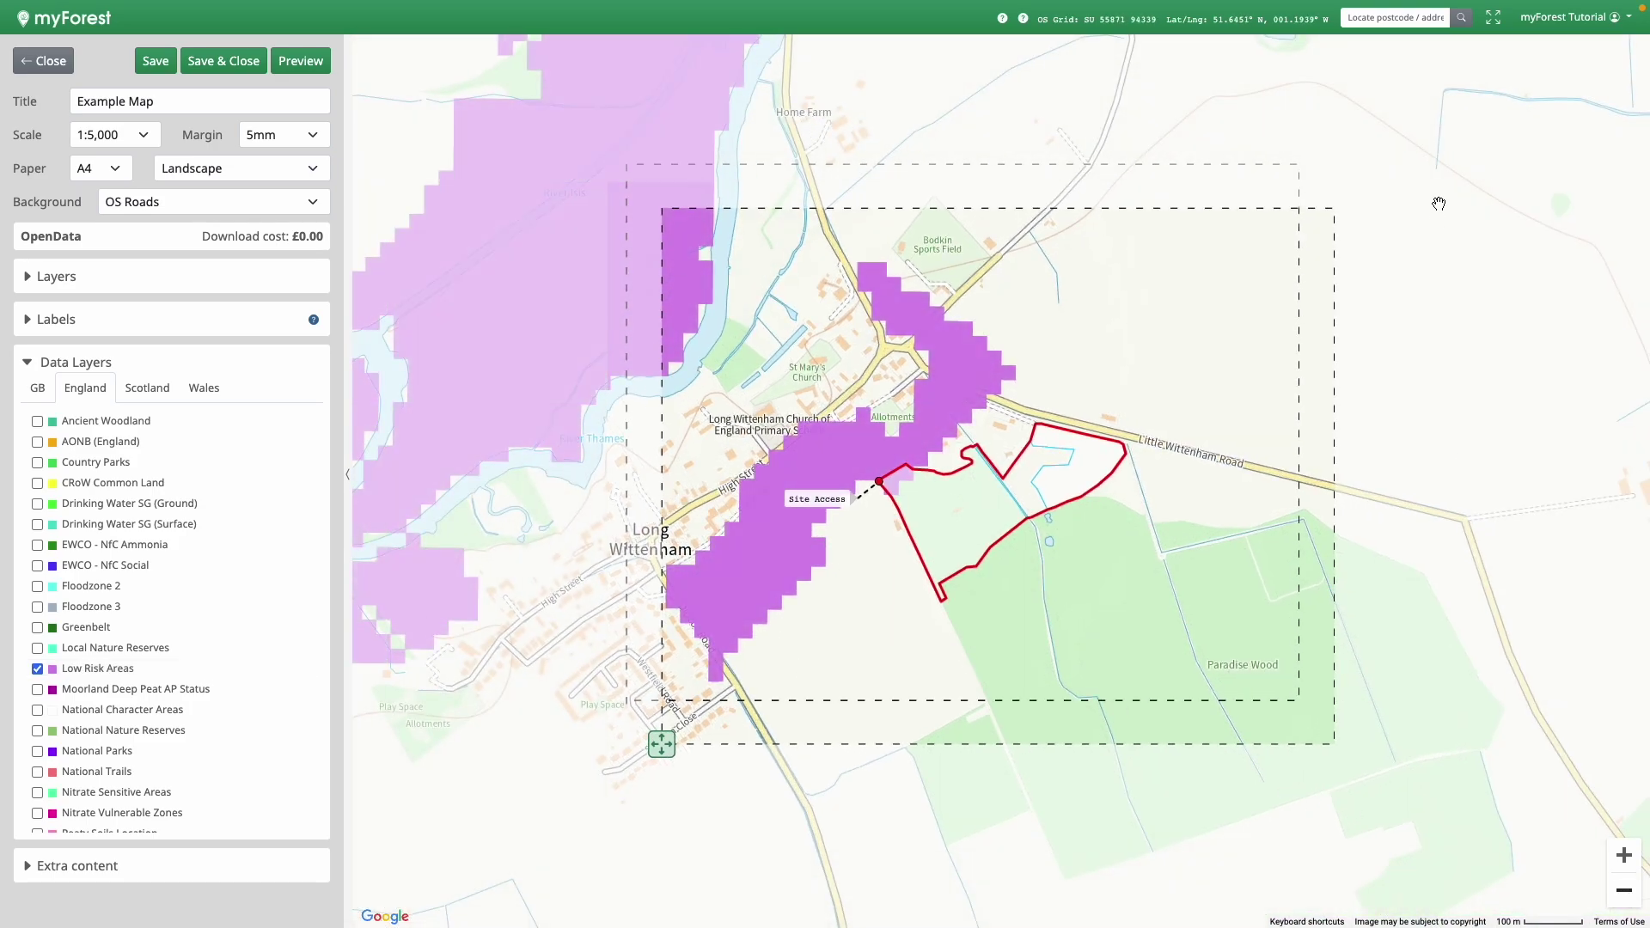
# Step: Add the extra text "This is an example map as part of a myForest tutorial. You can type detailed text here." and save and close the map
pyautogui.click(45, 369)
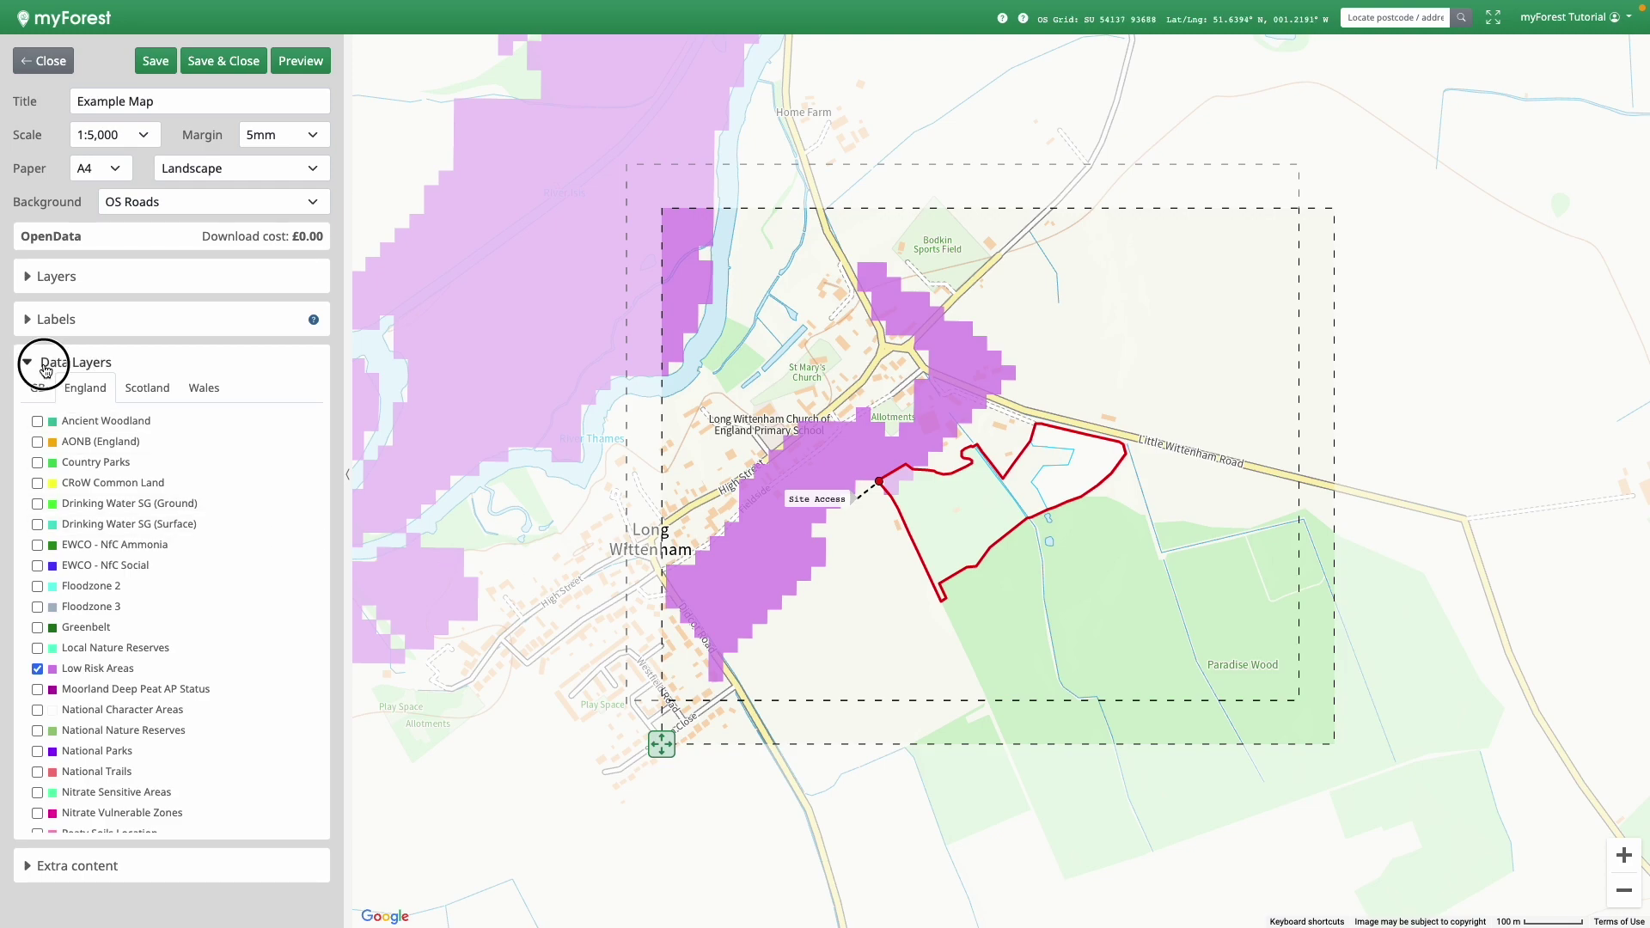
pyautogui.click(48, 405)
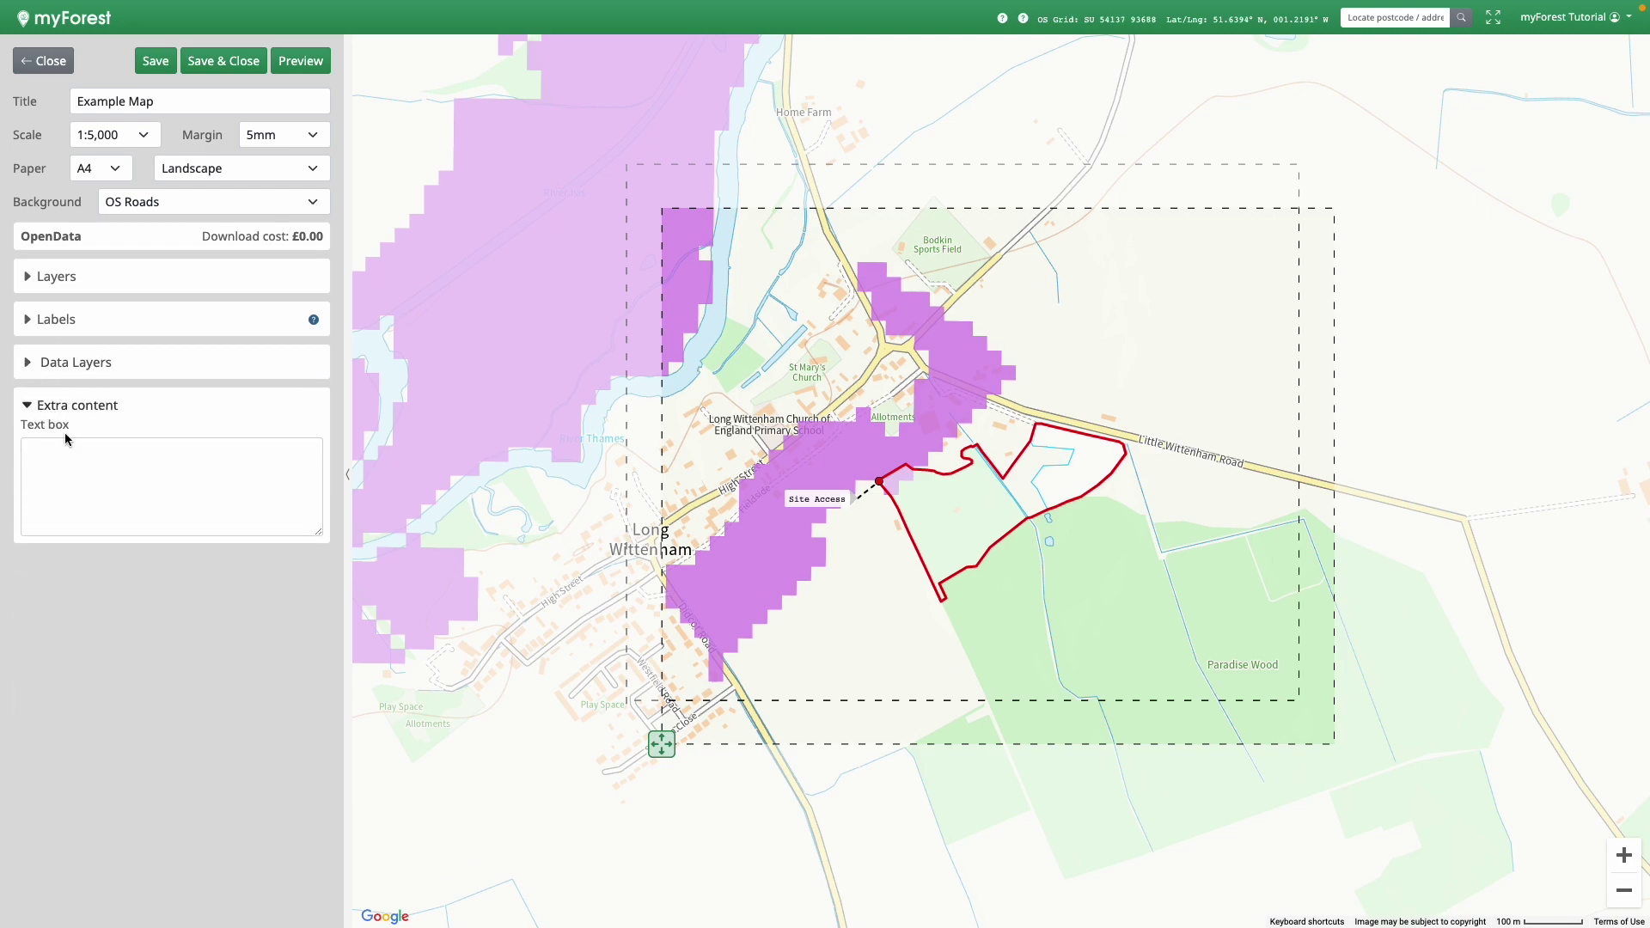
pyautogui.click(98, 472)
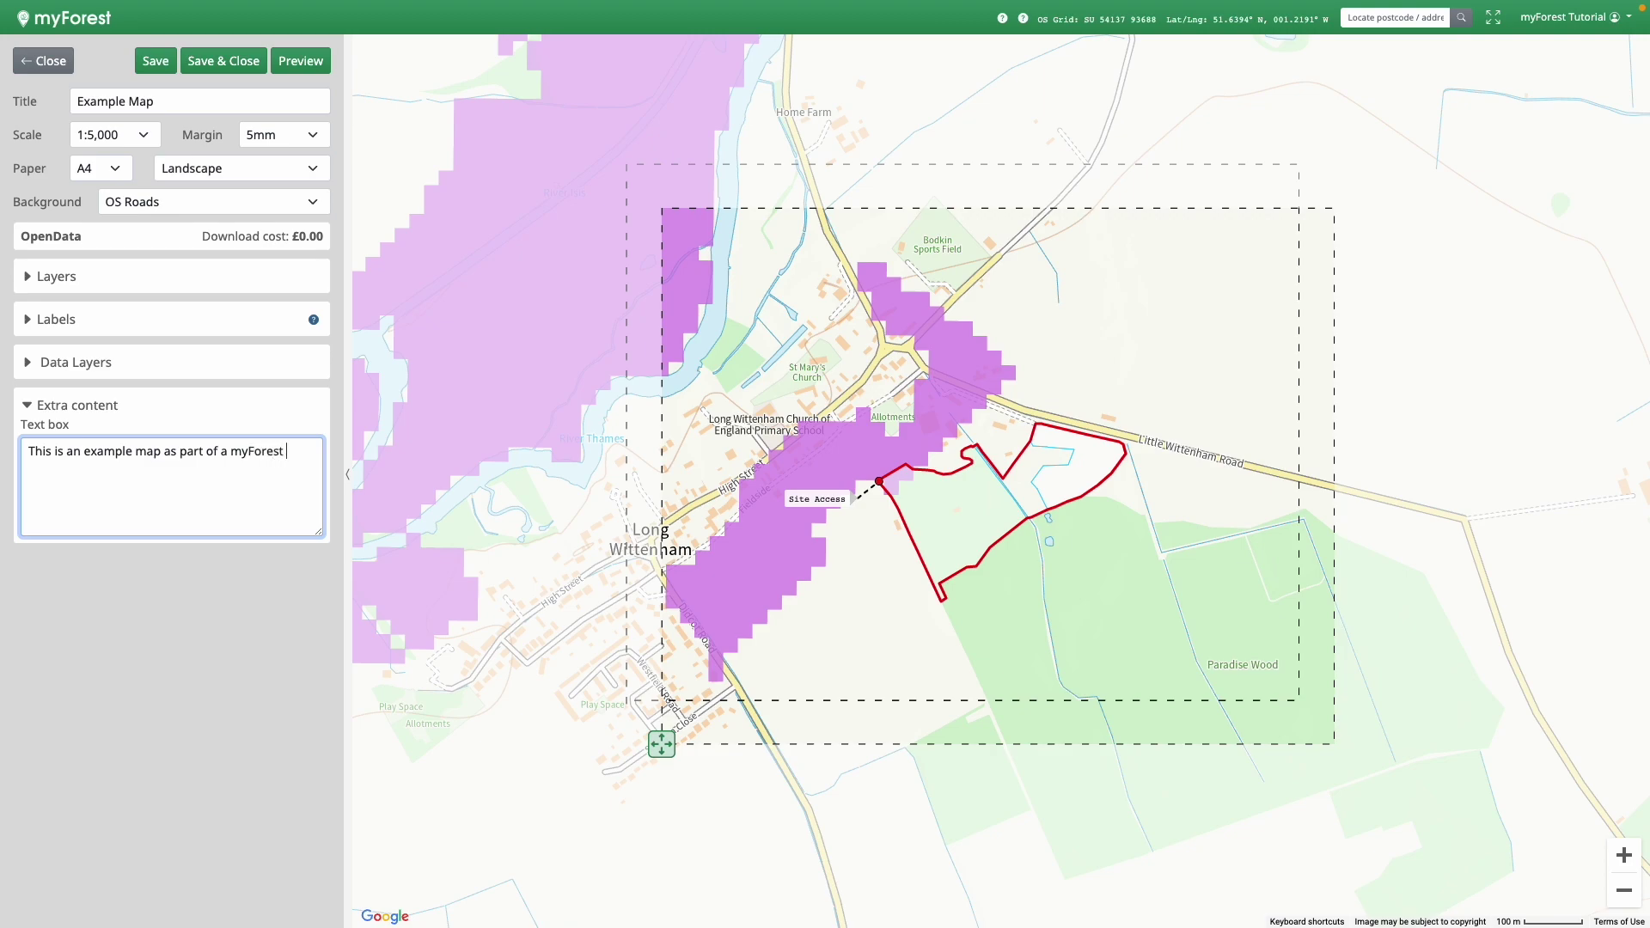
pyautogui.write('This is an example map as part of a myForest tutorial.')
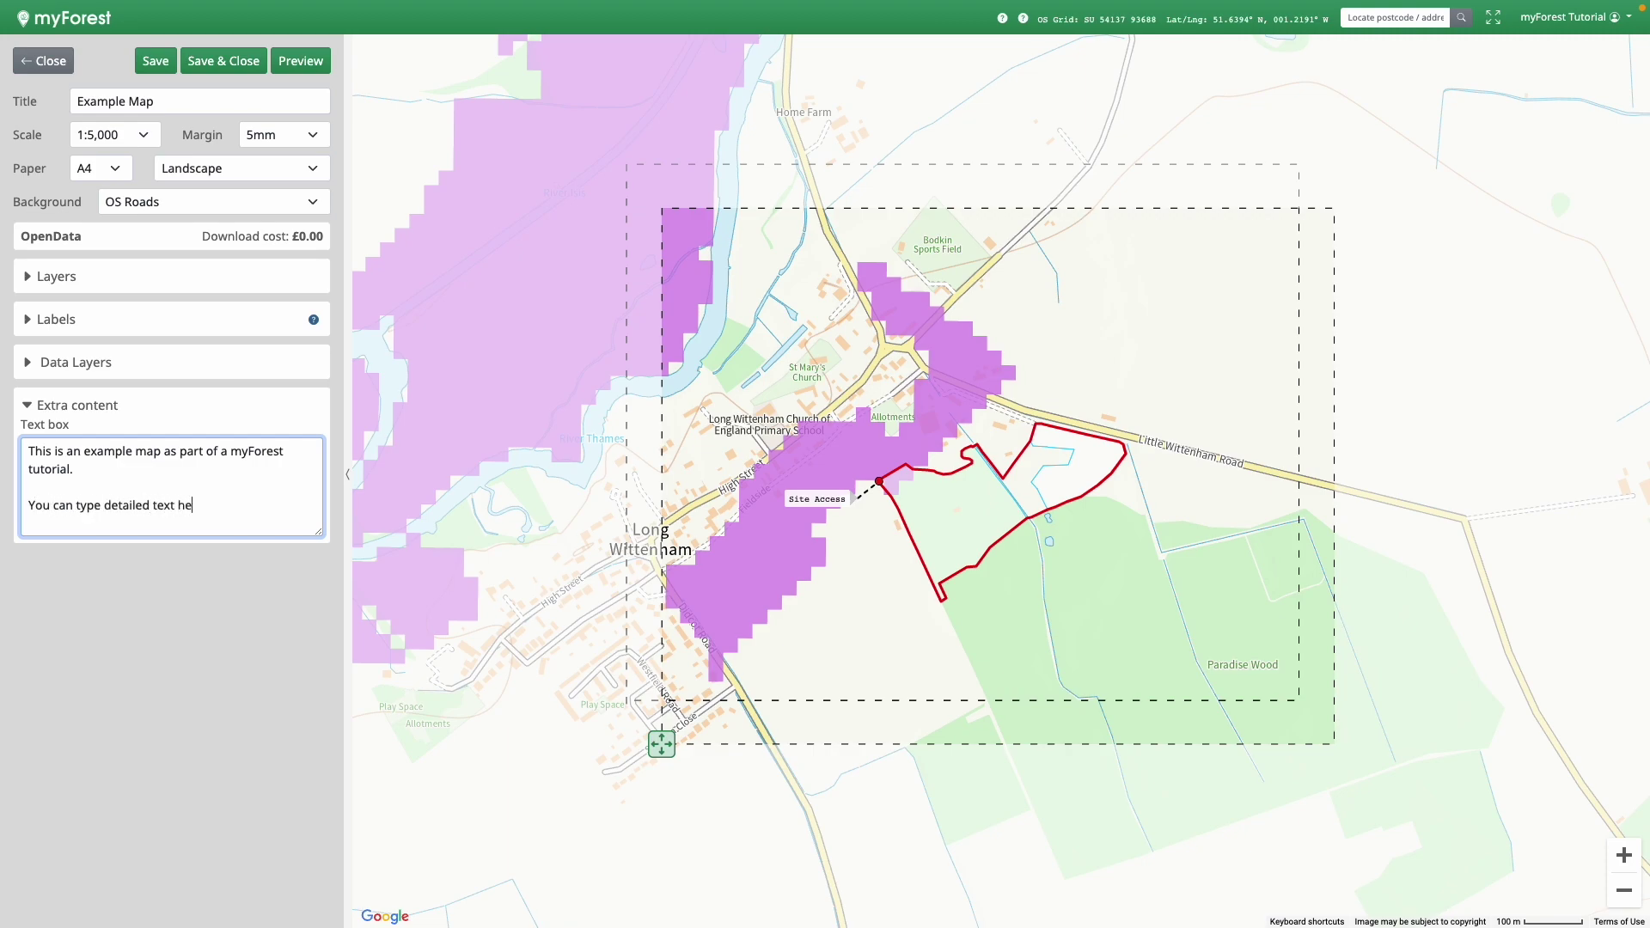
pyautogui.click(214, 70)
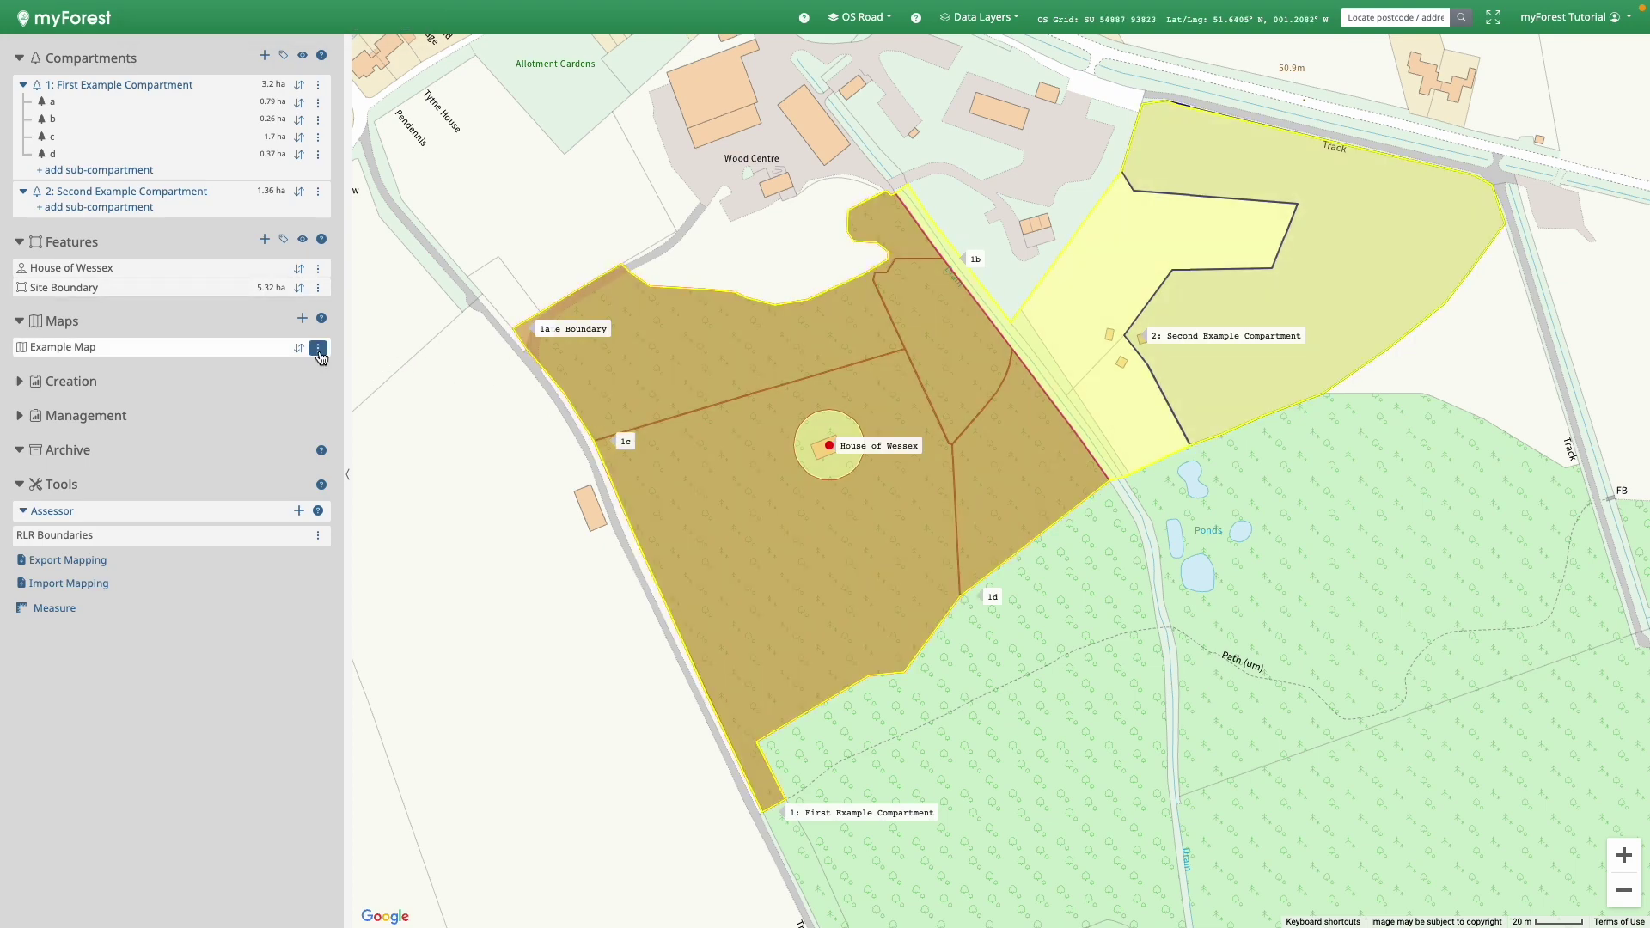
# Step: Download Example Map from the site's map list and open the downloaded PDF fitted to the page
pyautogui.click(318, 349)
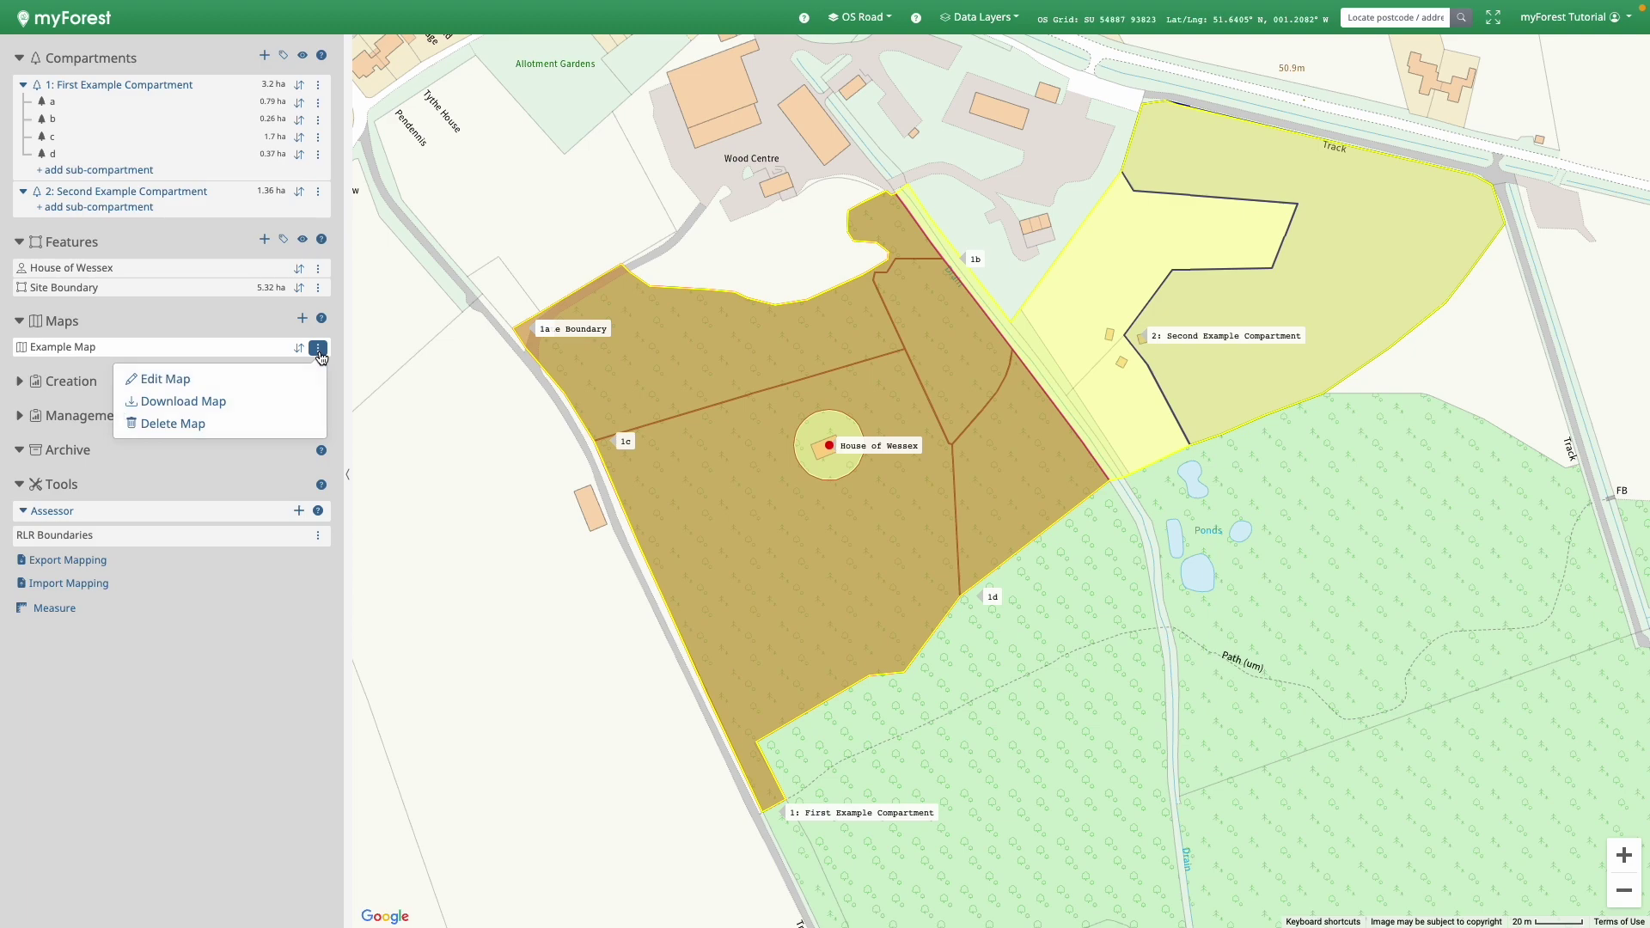
pyautogui.click(242, 408)
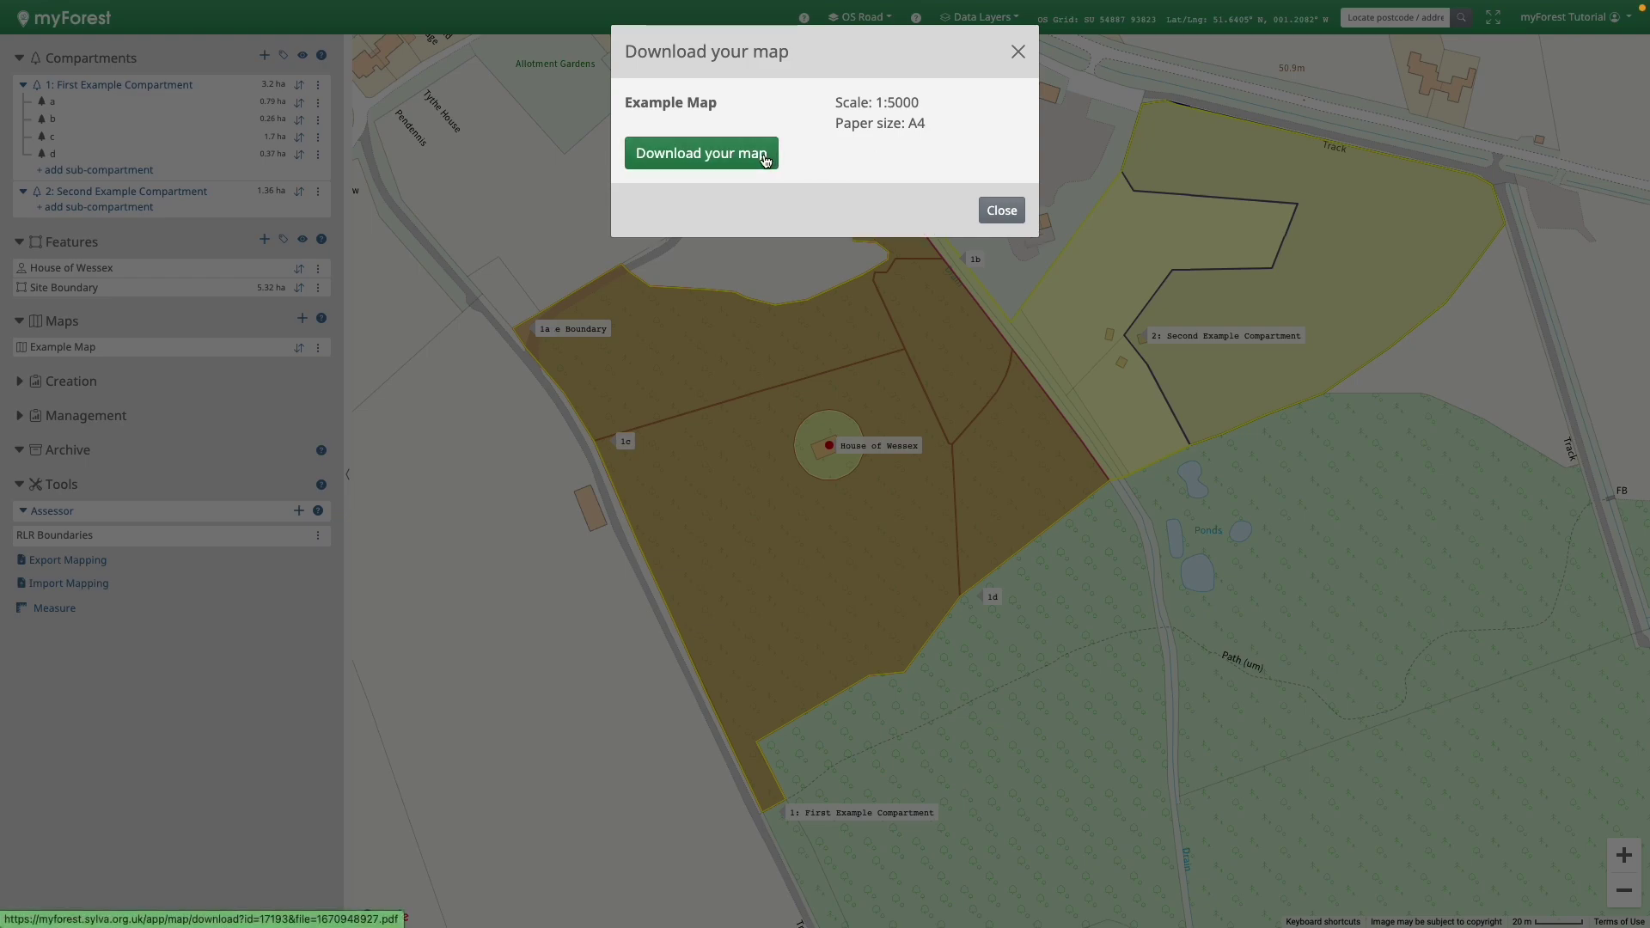
pyautogui.click(765, 158)
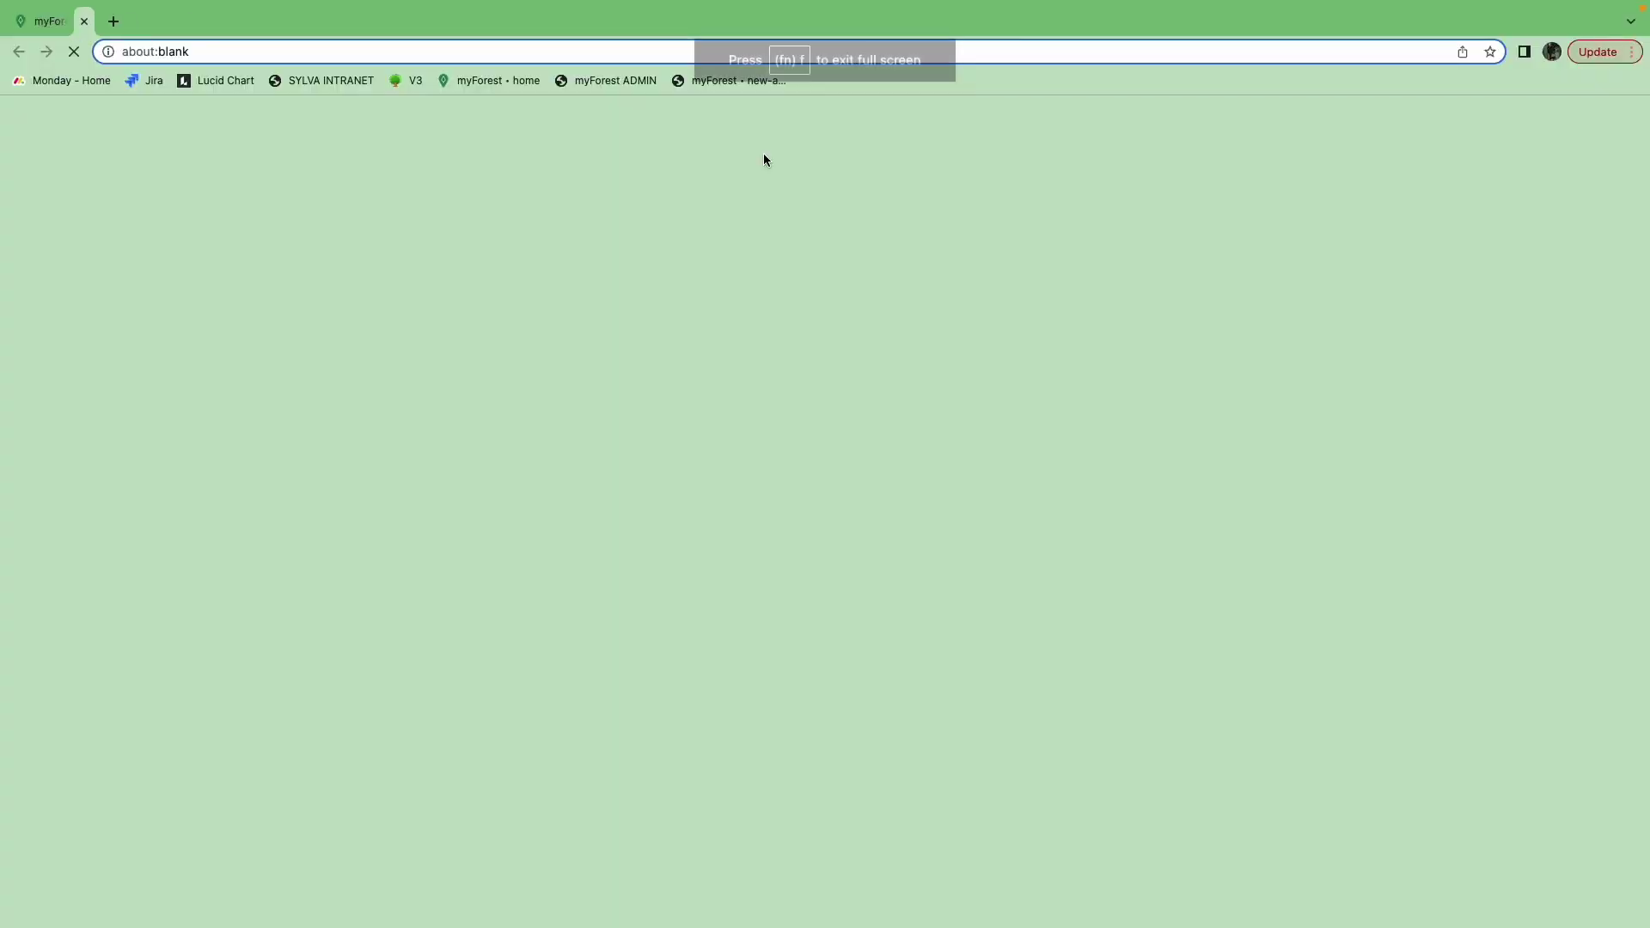
pyautogui.click(86, 907)
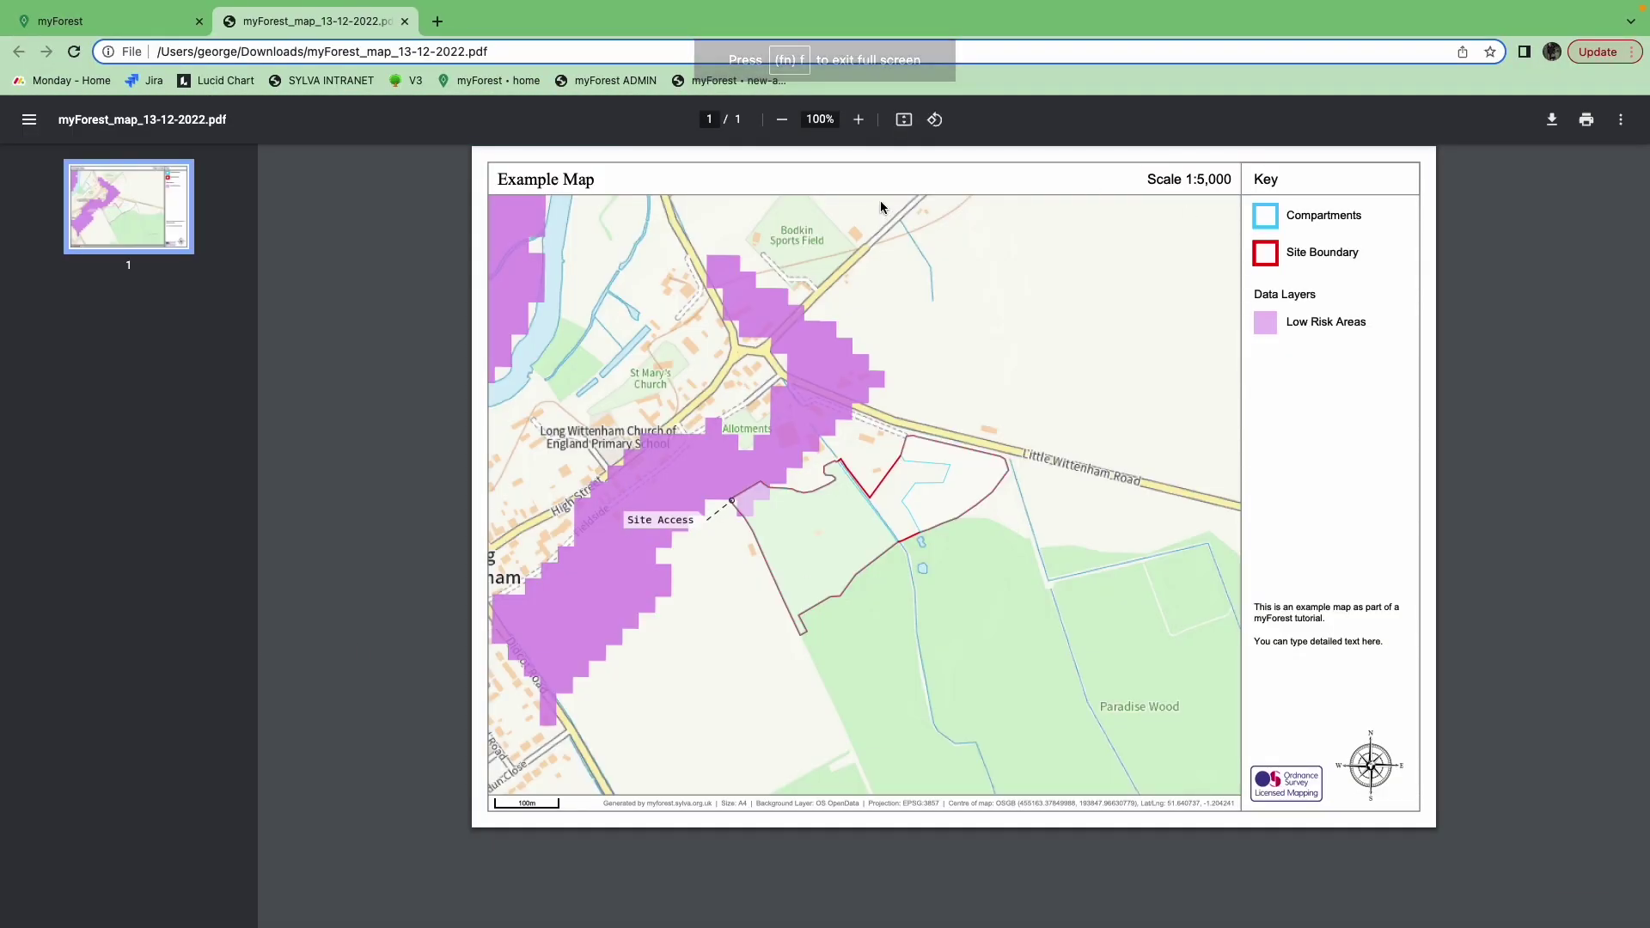
pyautogui.click(903, 119)
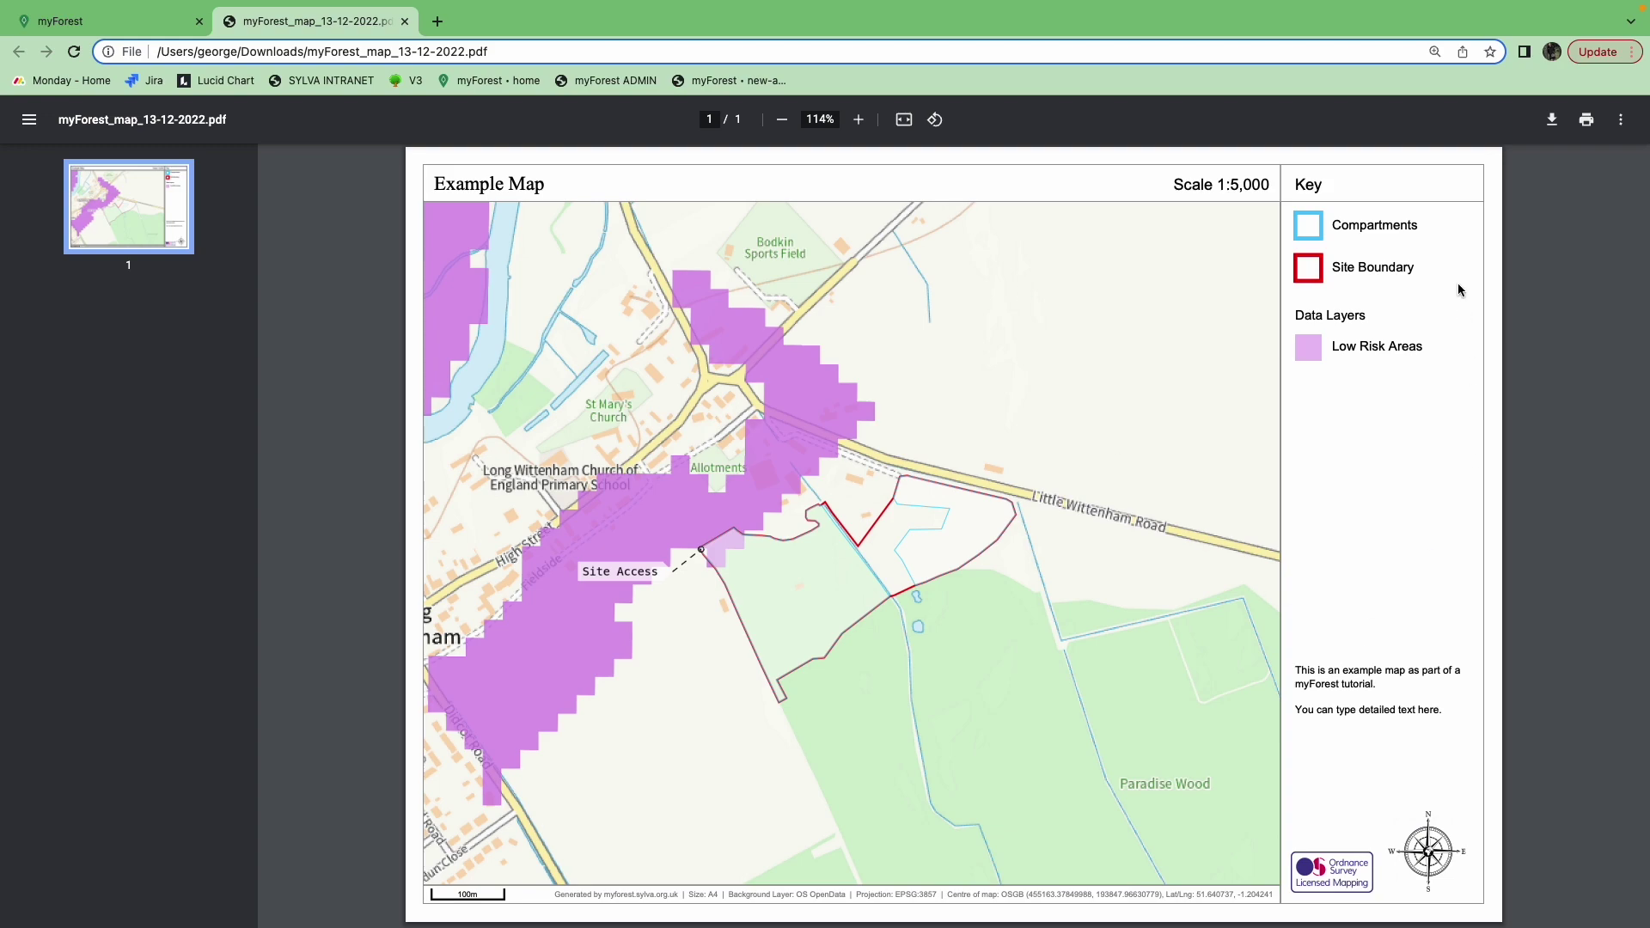